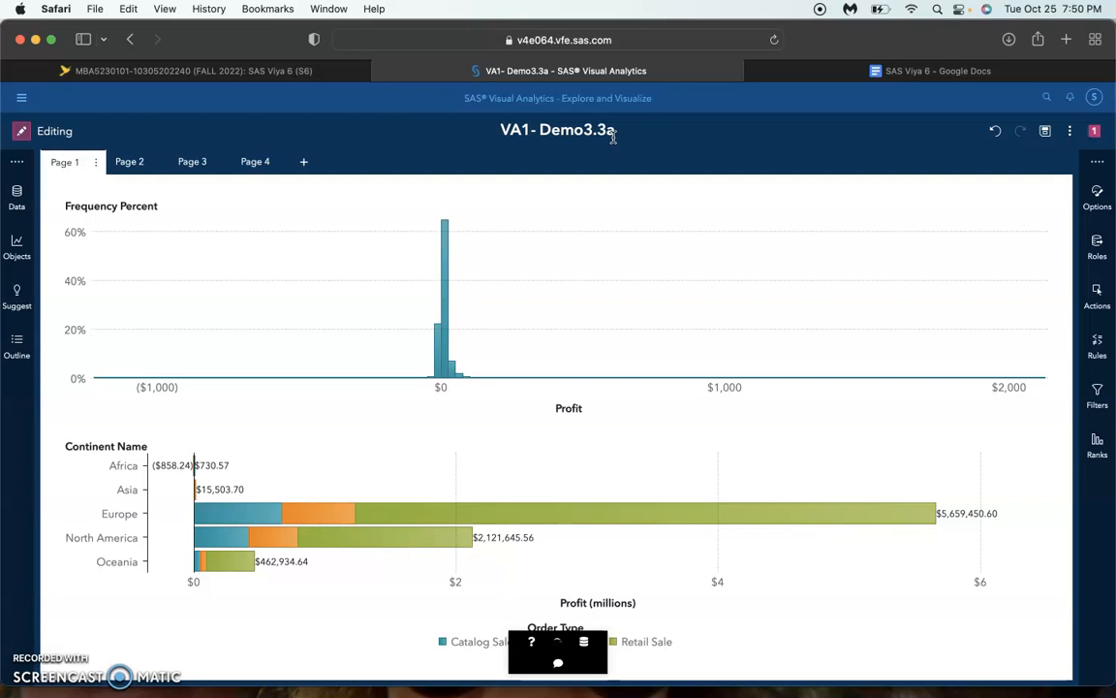
Inspect the expression behind the Number of Orders aggregated measure in the CUSTOMERS_CLEAN data, leaving it unmodified
left_click(16, 193)
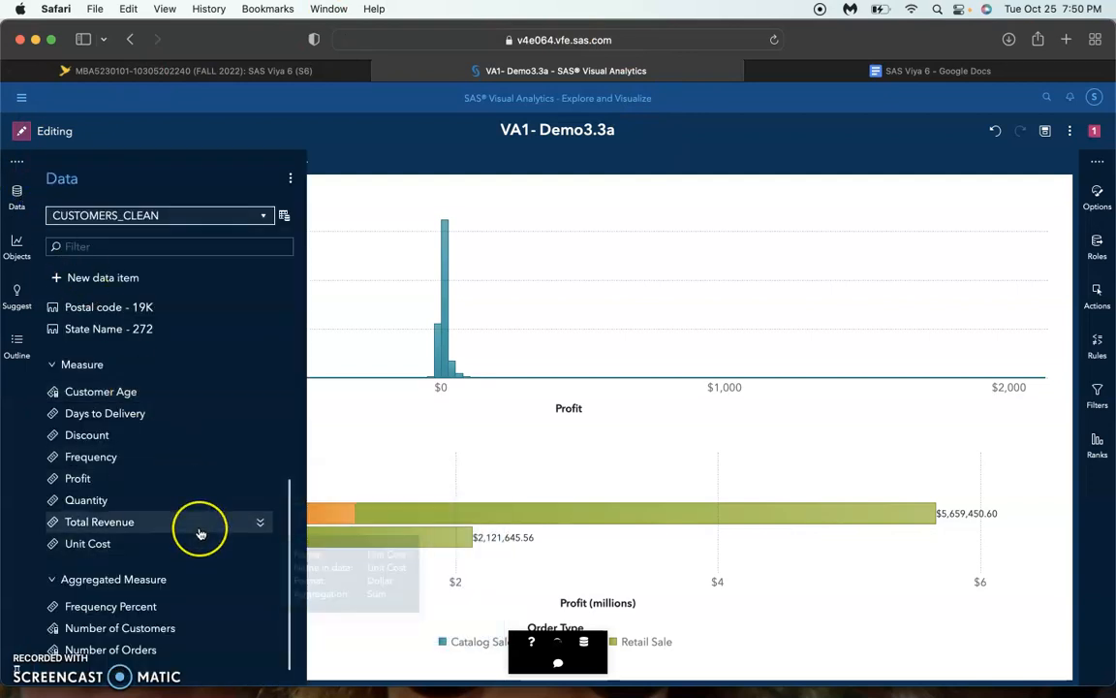
mouse_move(200, 533)
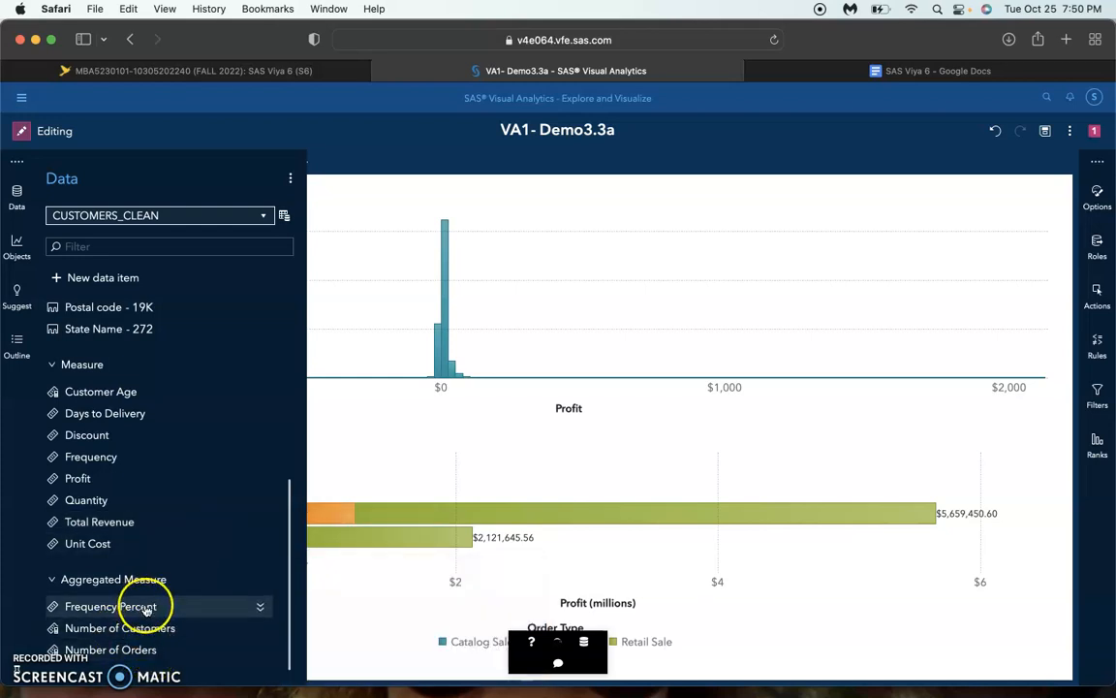
left_click(259, 650)
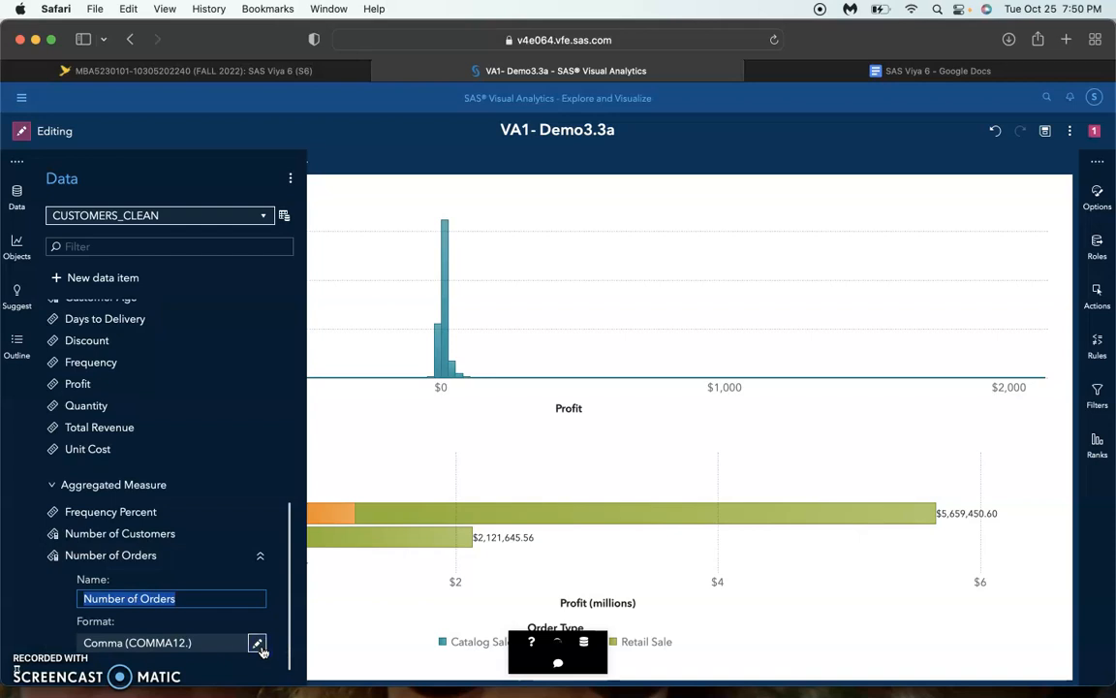
right_click(262, 554)
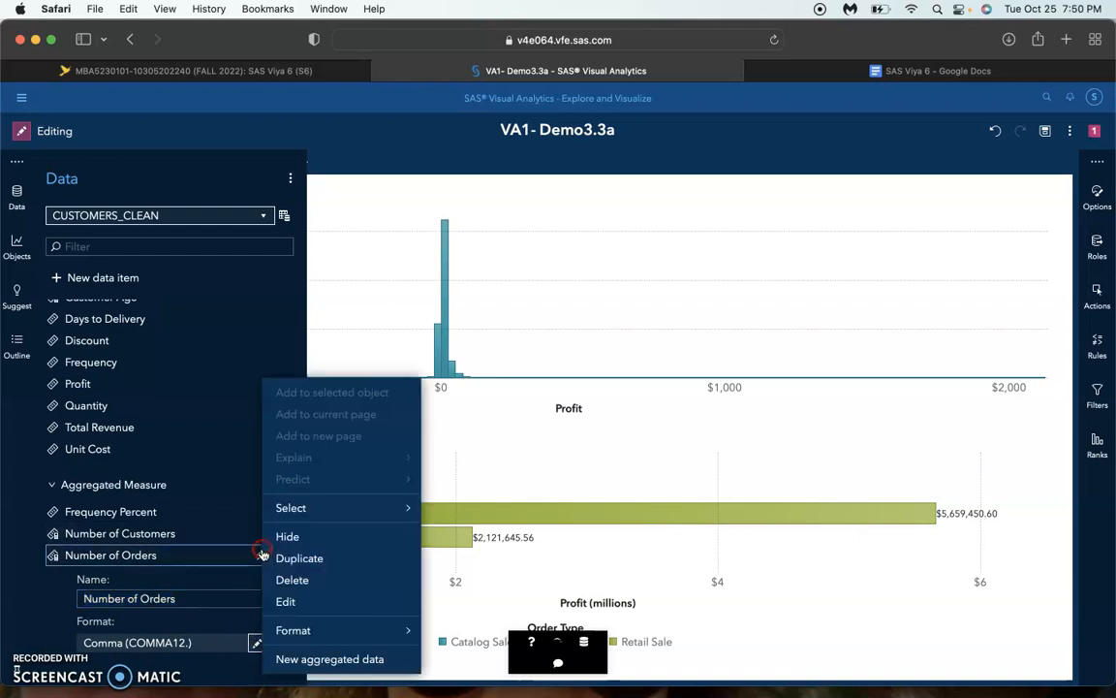
left_click(286, 602)
left_click(696, 408)
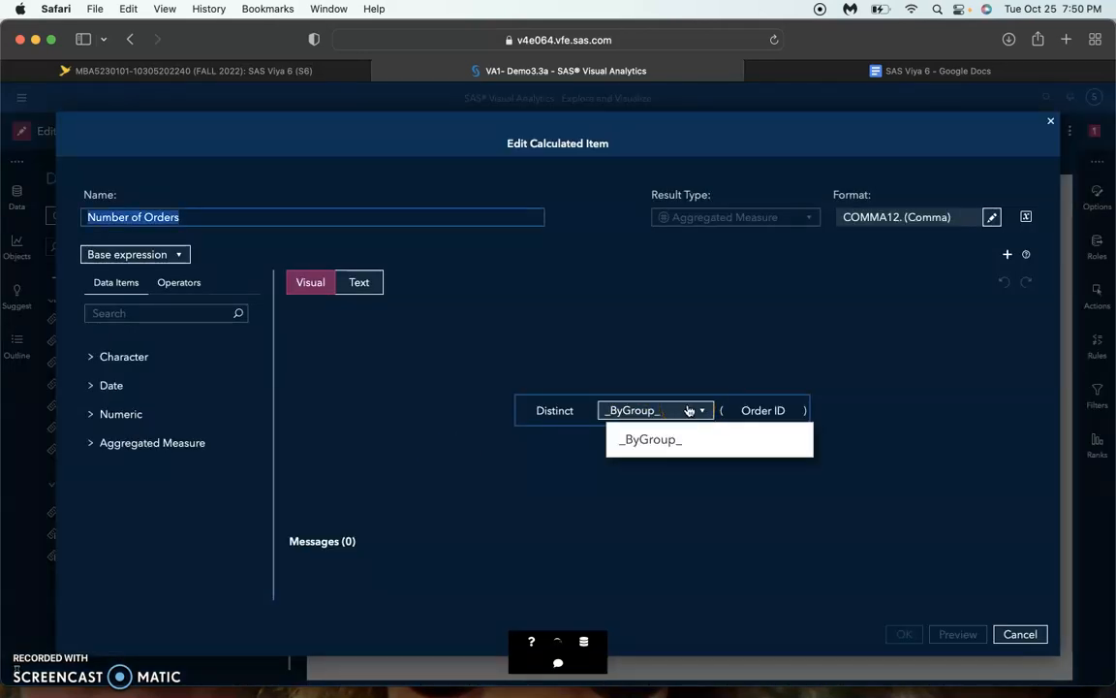
left_click(777, 389)
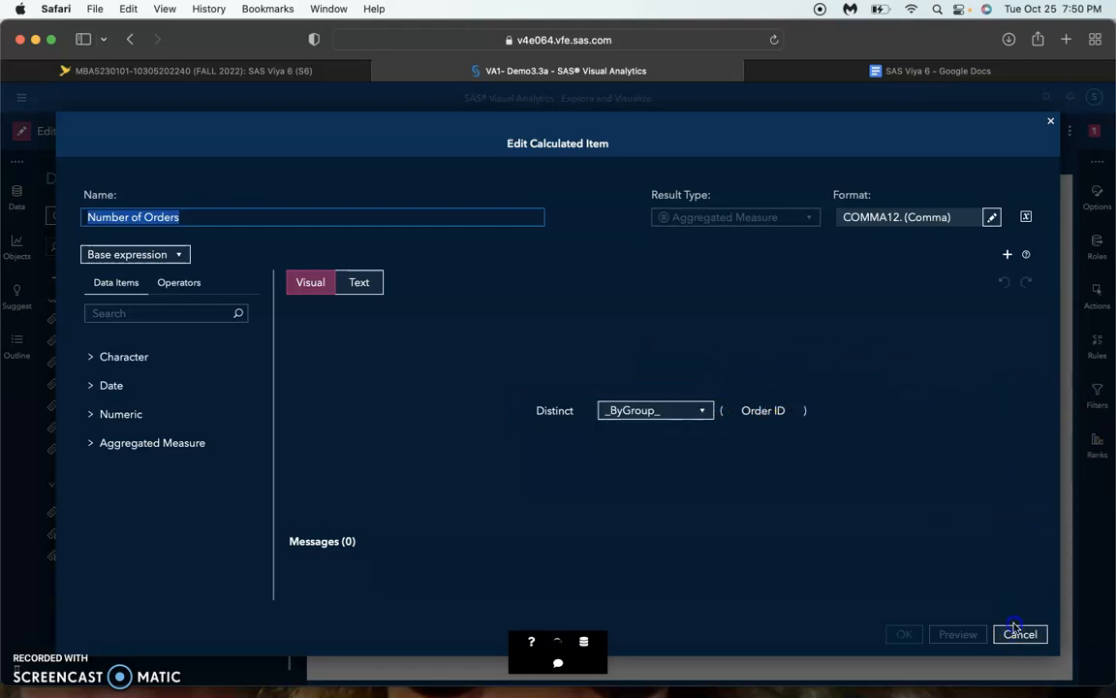
left_click(1014, 635)
Inspect the expression that calculates the Customer Age measure, then leave the editor without saving
scroll(143, 421, "up", 3)
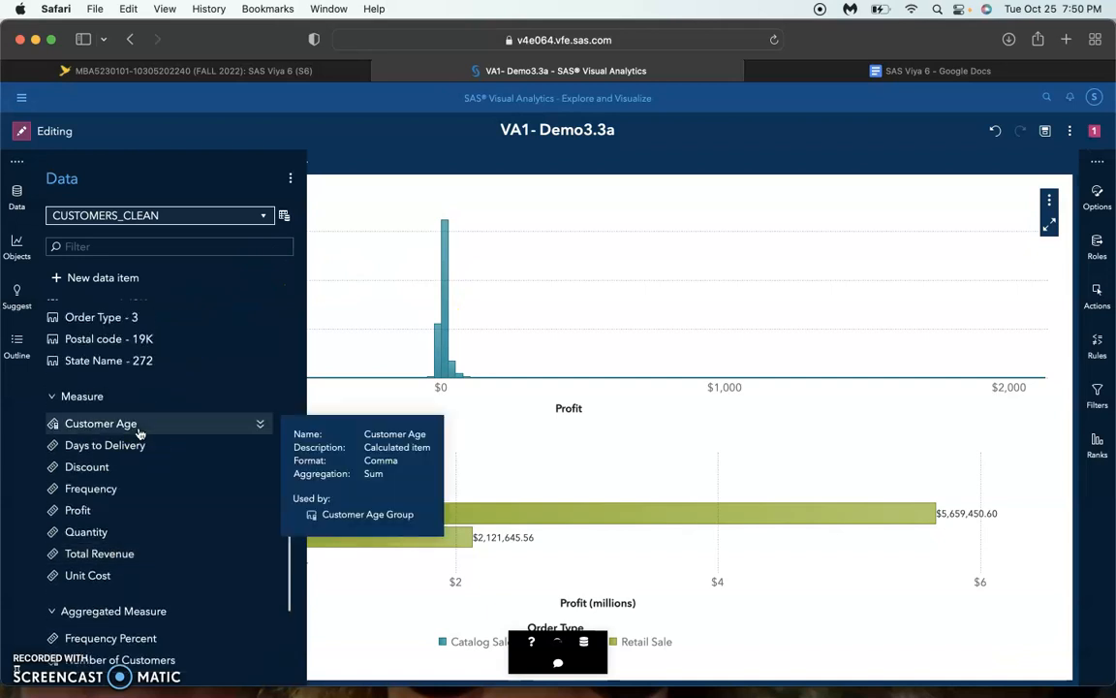
left_click(260, 423)
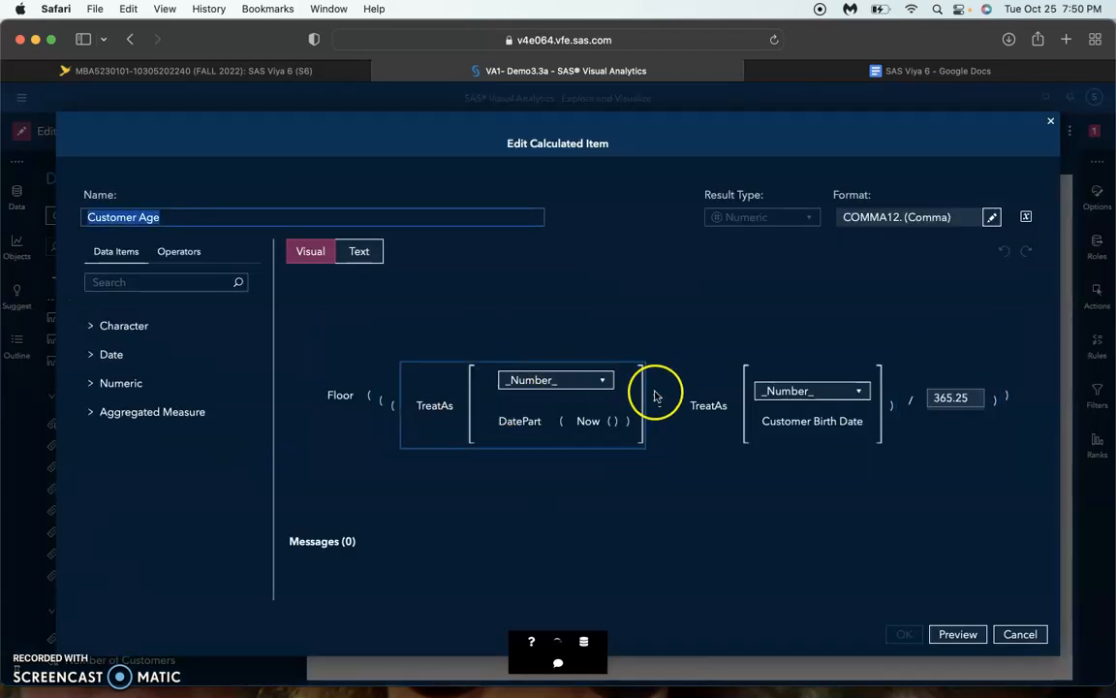
left_click(1008, 634)
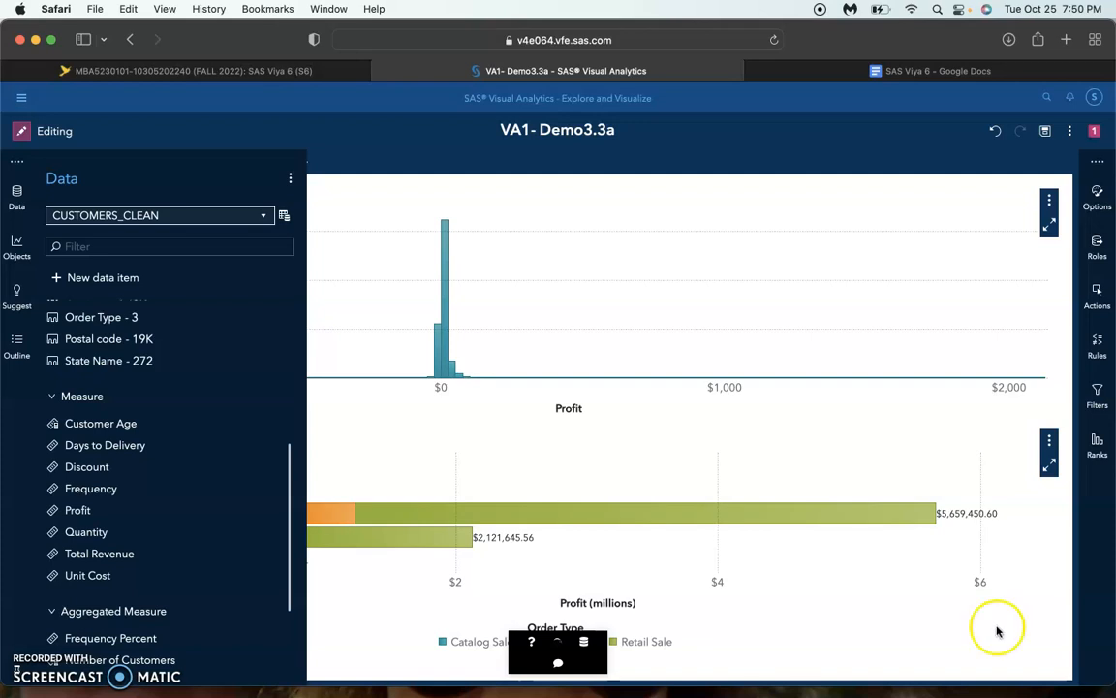
Inspect the full conditional expression defining the Customer Age Group category, then leave the editor without saving
scroll(149, 329, "up", 3)
scroll(148, 335, "up", 5)
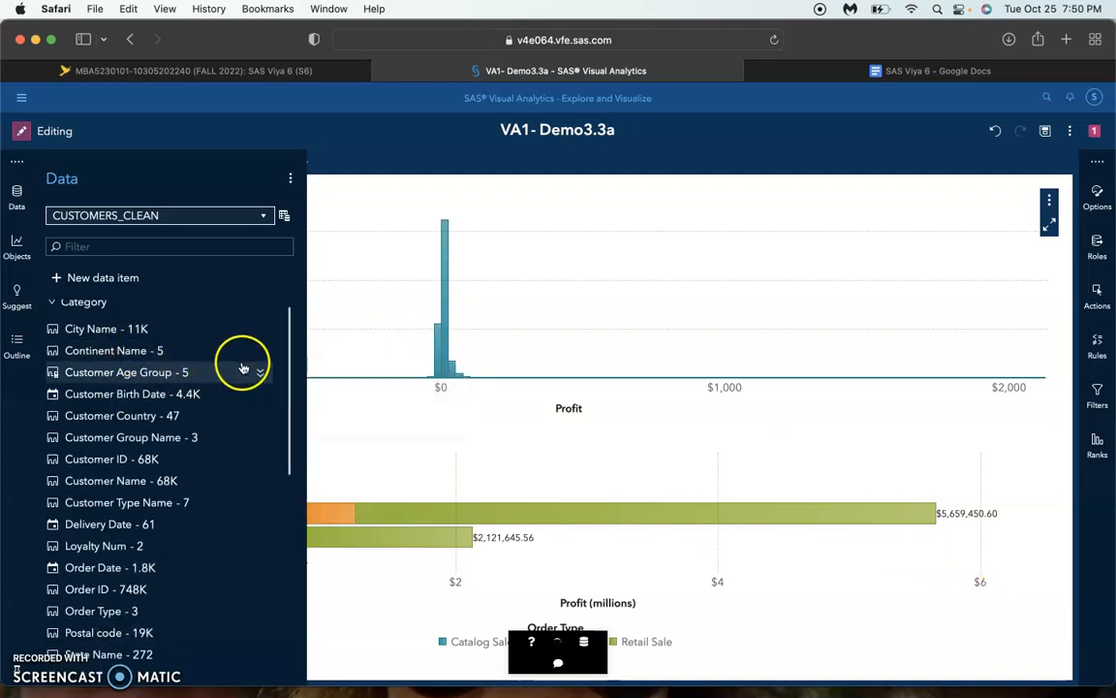
left_click(260, 371)
left_click(283, 480)
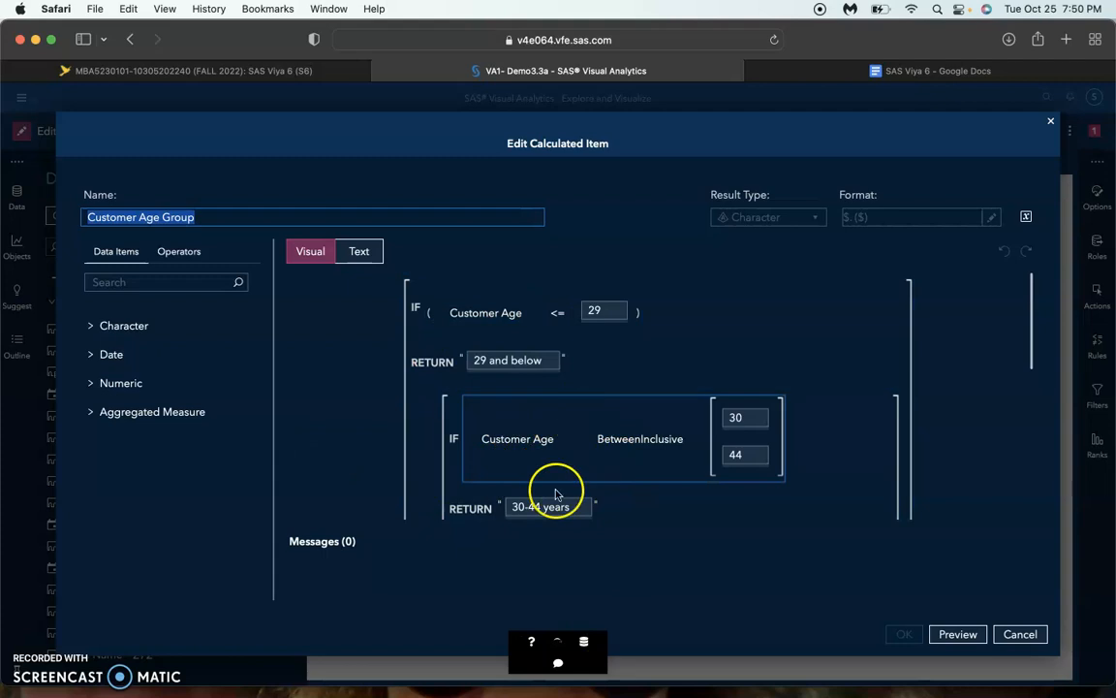
scroll(566, 368, "down", 10)
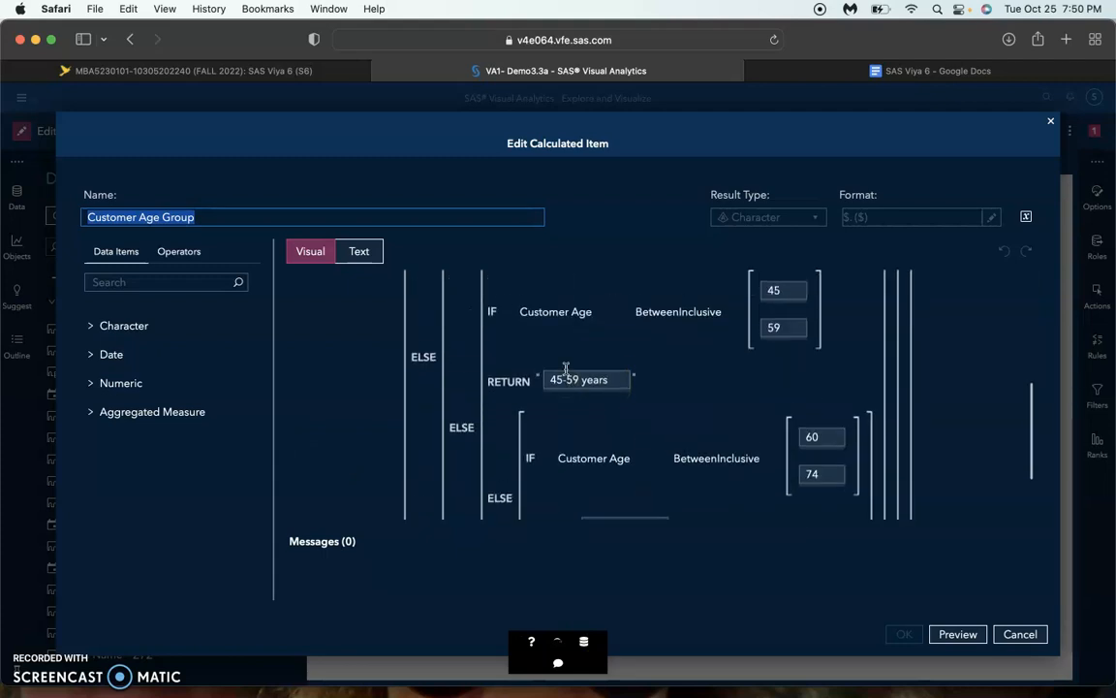
scroll(678, 319, "up", 10)
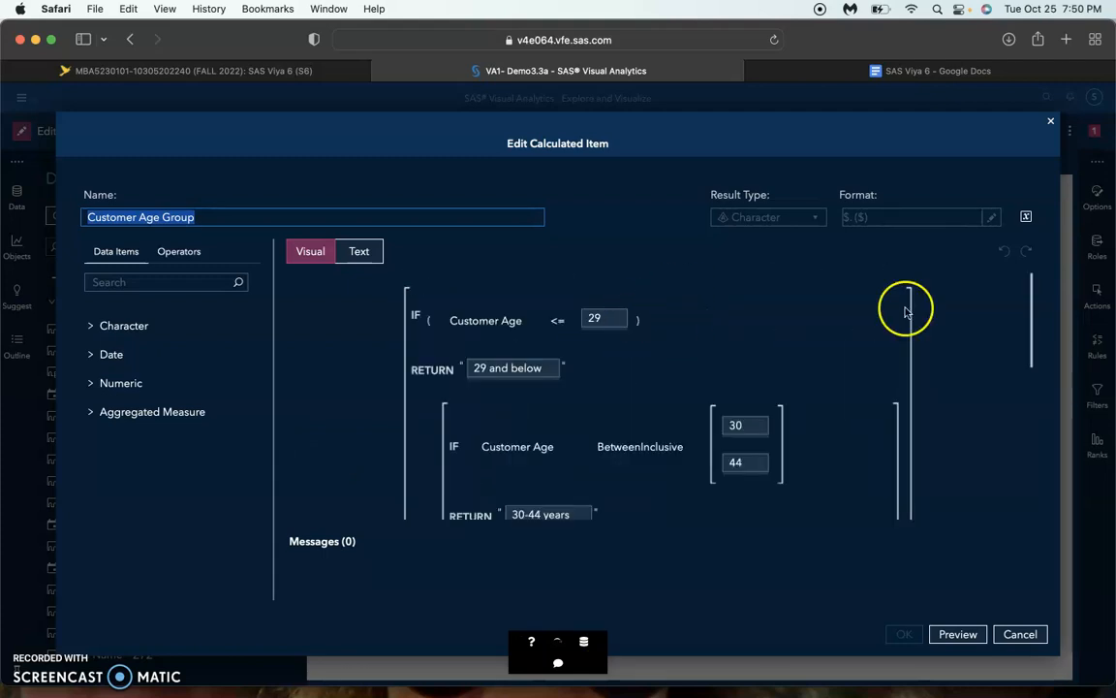
left_click(1025, 633)
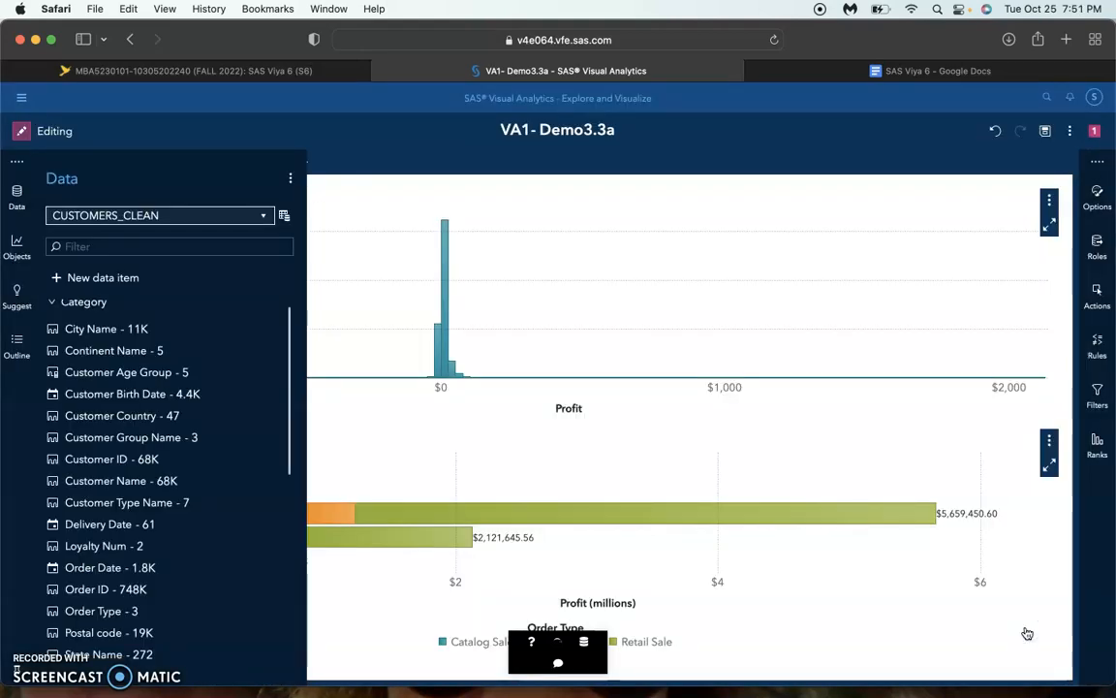
Review the available category items, including Customer ID, and the properties of the Number of Customers aggregated measure
scroll(145, 543, "down", 10)
scroll(145, 544, "up", 10)
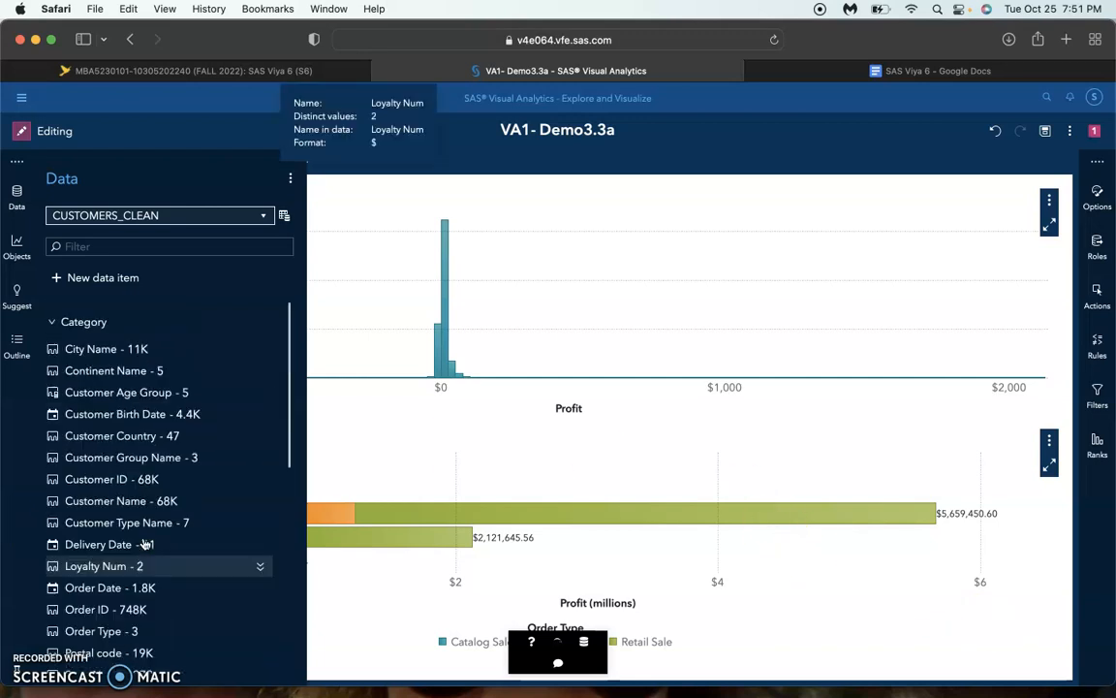
scroll(145, 545, "down", 1)
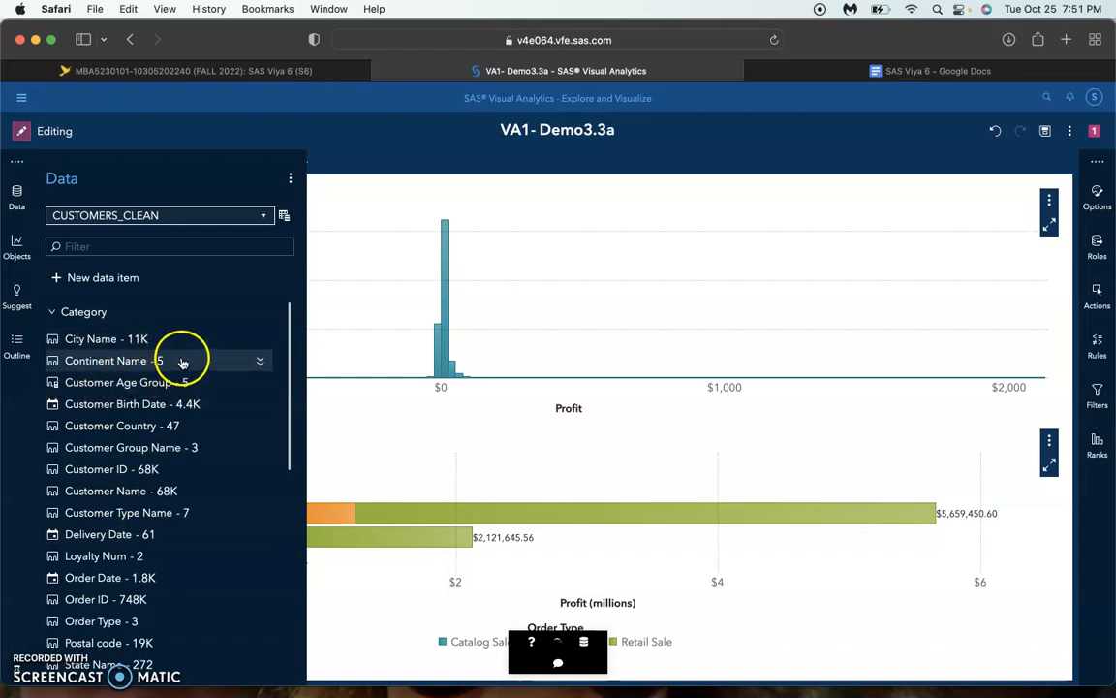
left_click(257, 470)
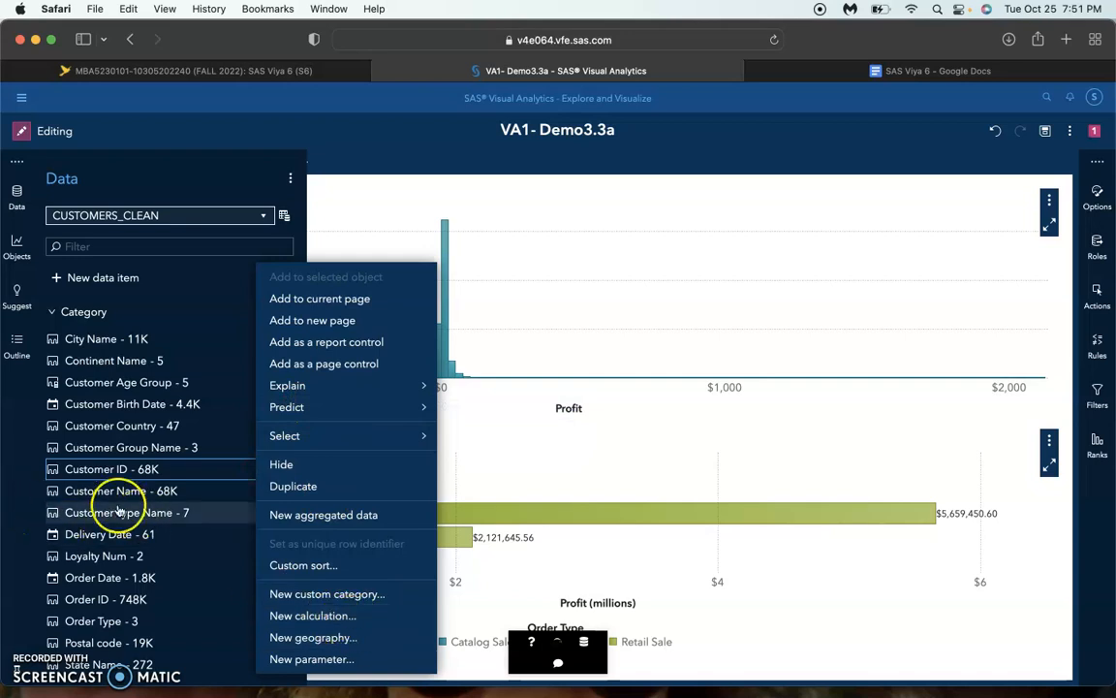
left_click(220, 475)
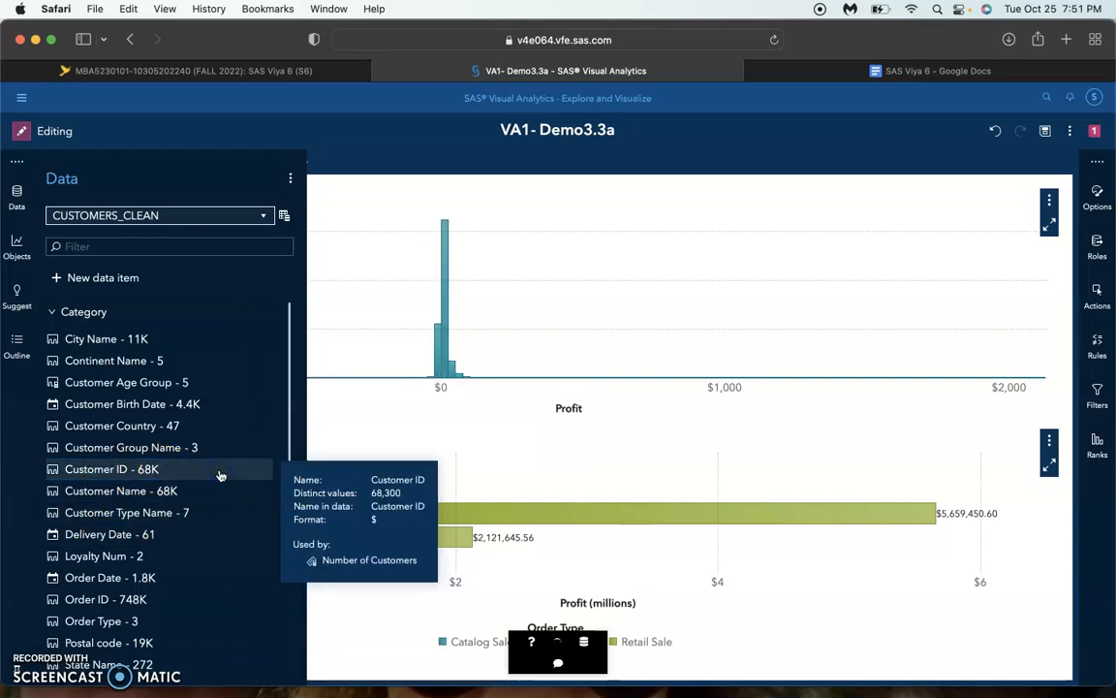
scroll(221, 472, "down", 10)
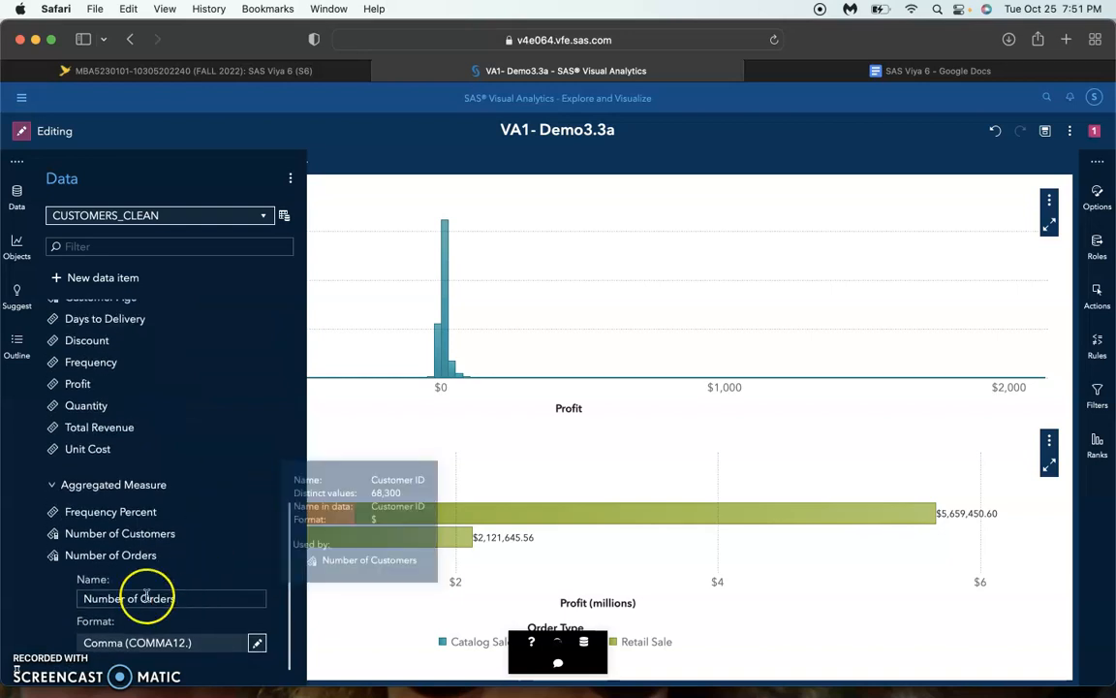
left_click(260, 534)
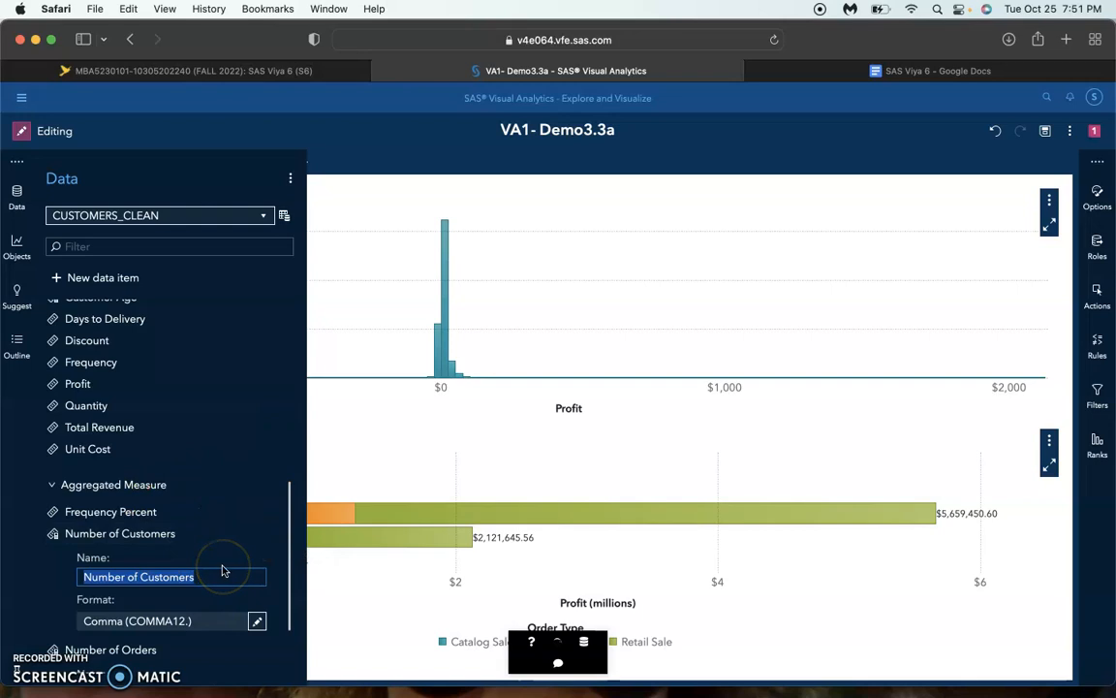
left_click(320, 187)
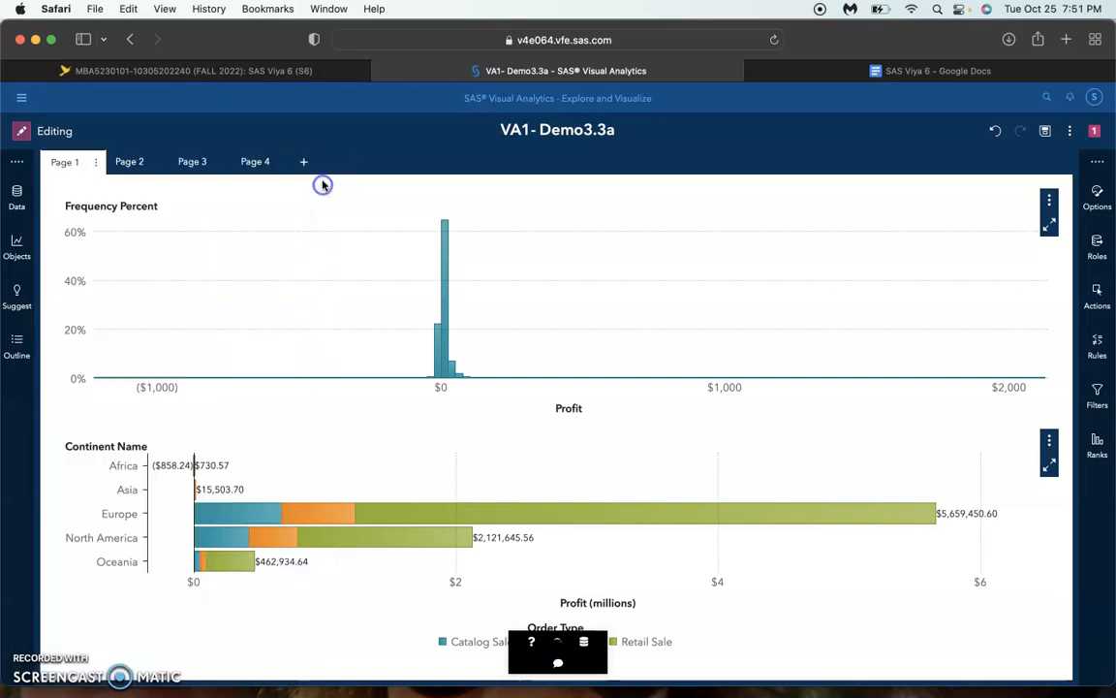
Open Page 4 of the report and review its general, layout and page control options
left_click(255, 163)
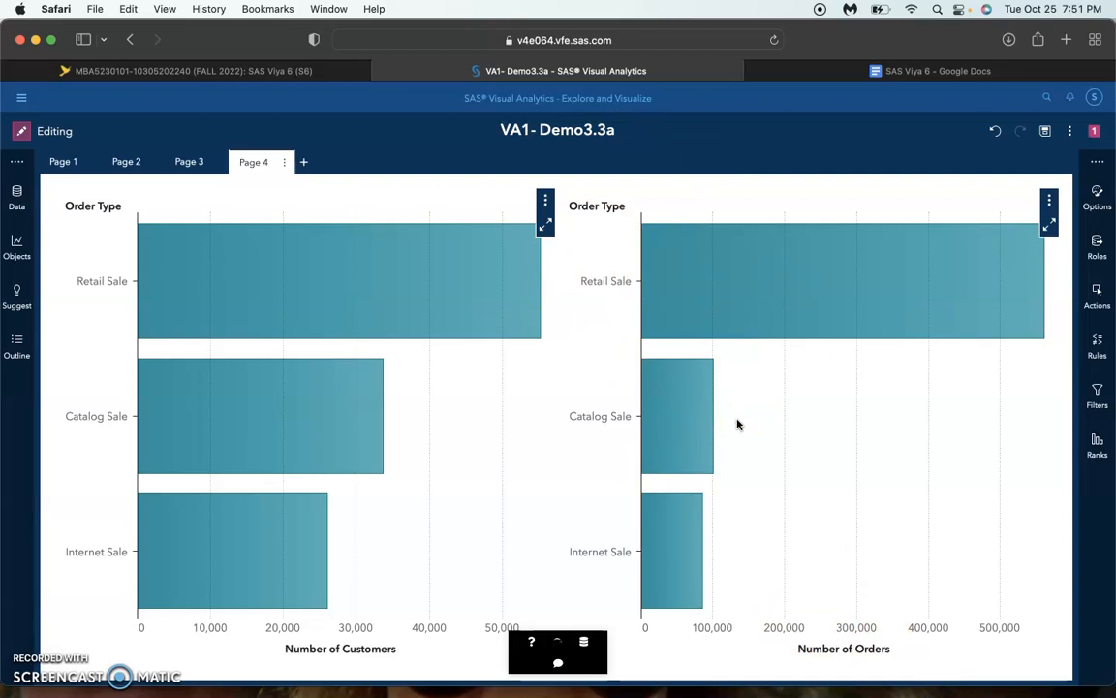
left_click(1098, 190)
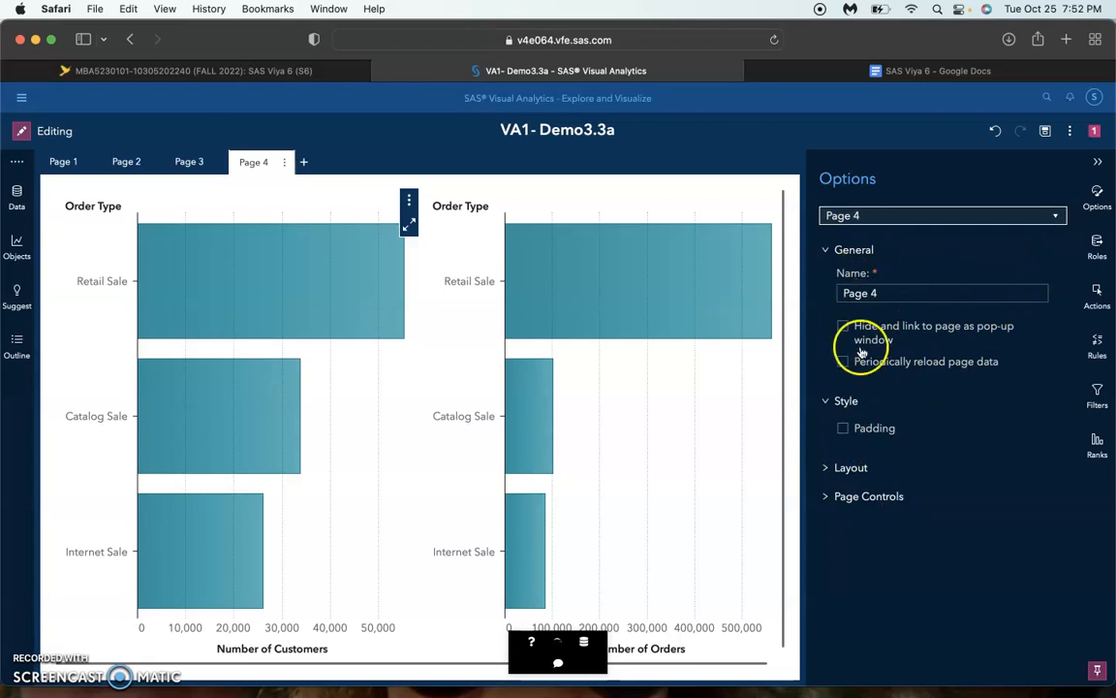
left_click(859, 468)
left_click(859, 584)
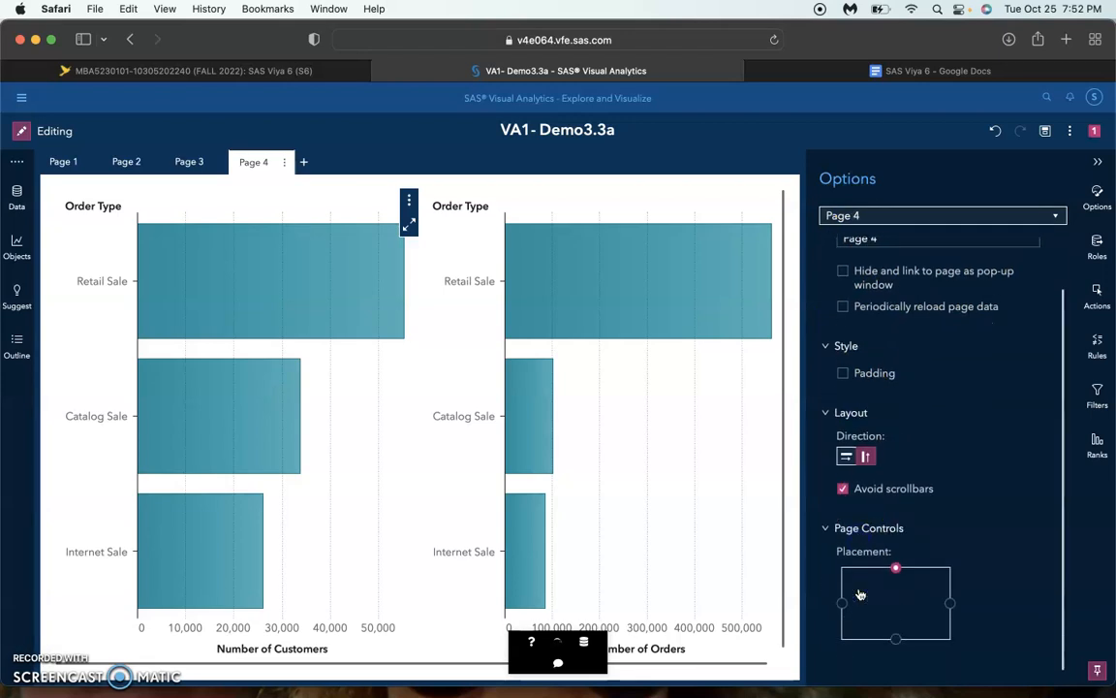
scroll(1002, 297, "up", 2)
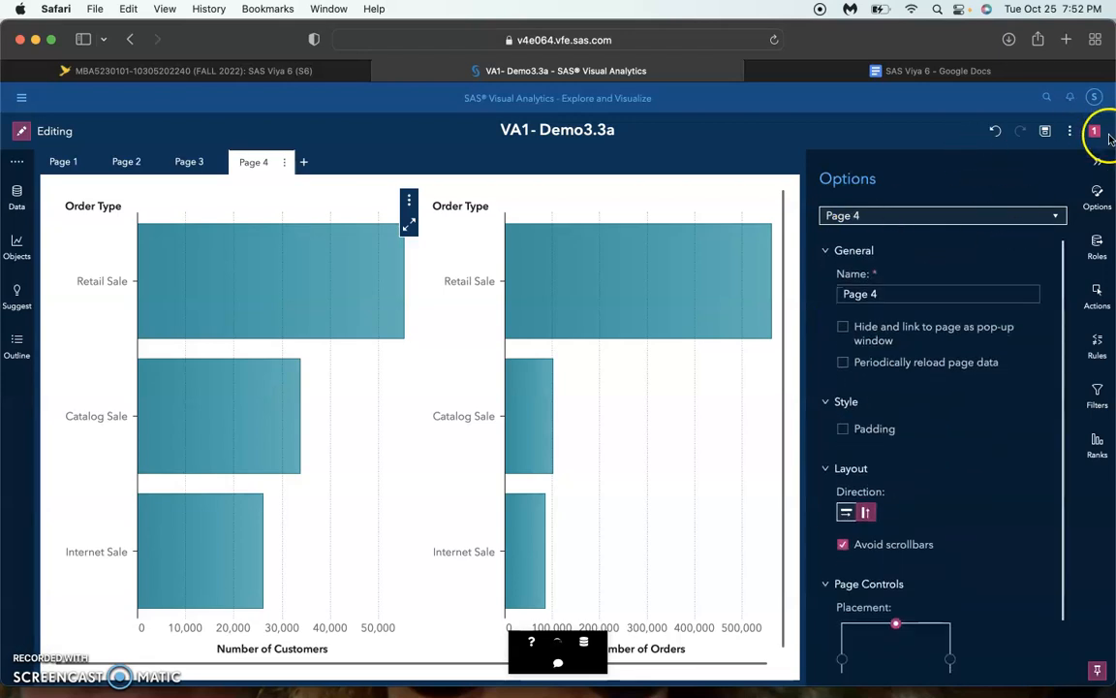
Rename Page 4 as "Customers and Order By Order Type" in the page options
left_click(1096, 197)
left_click(1097, 197)
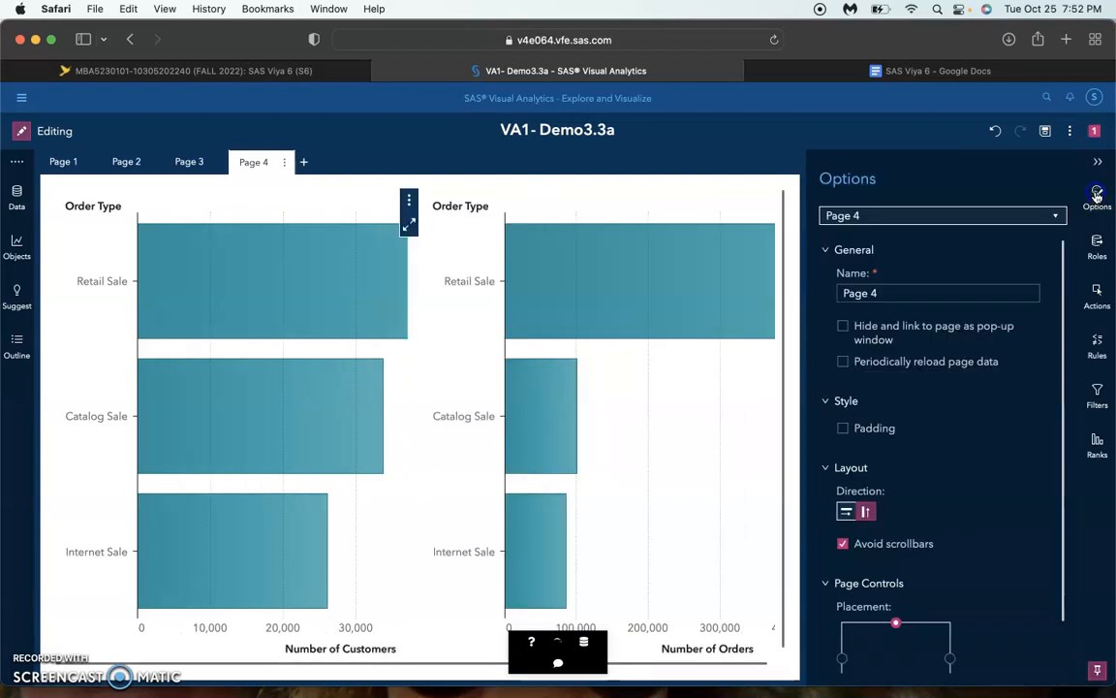
left_click(965, 215)
left_click(972, 198)
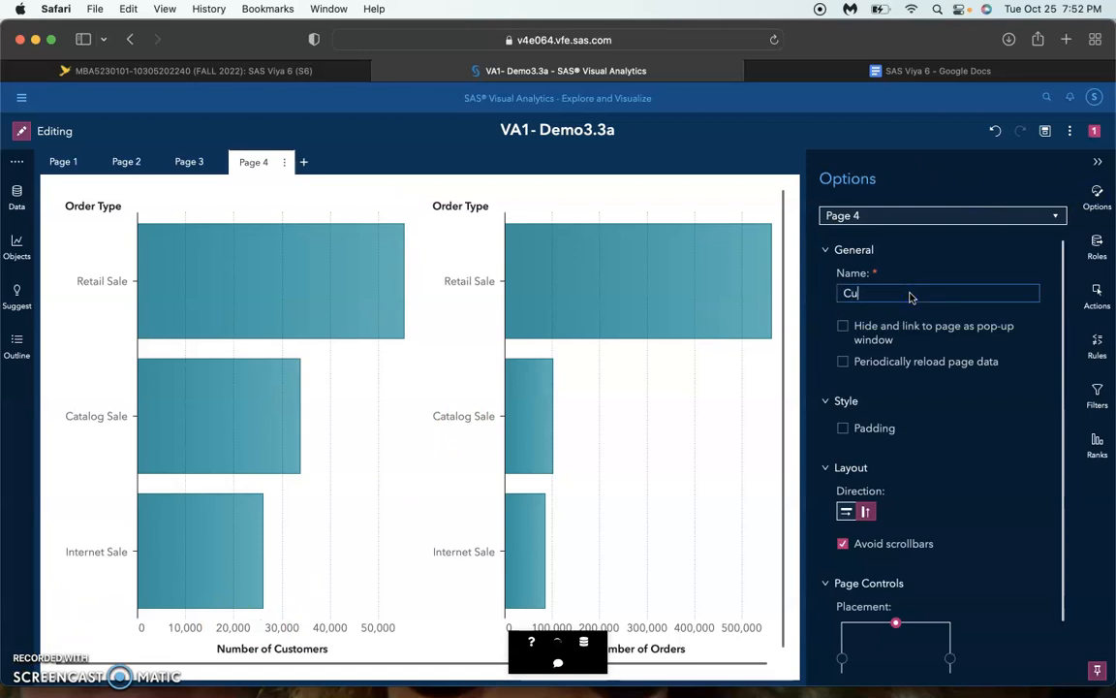
left_click(909, 297)
type("Customrs and Order By Order Type")
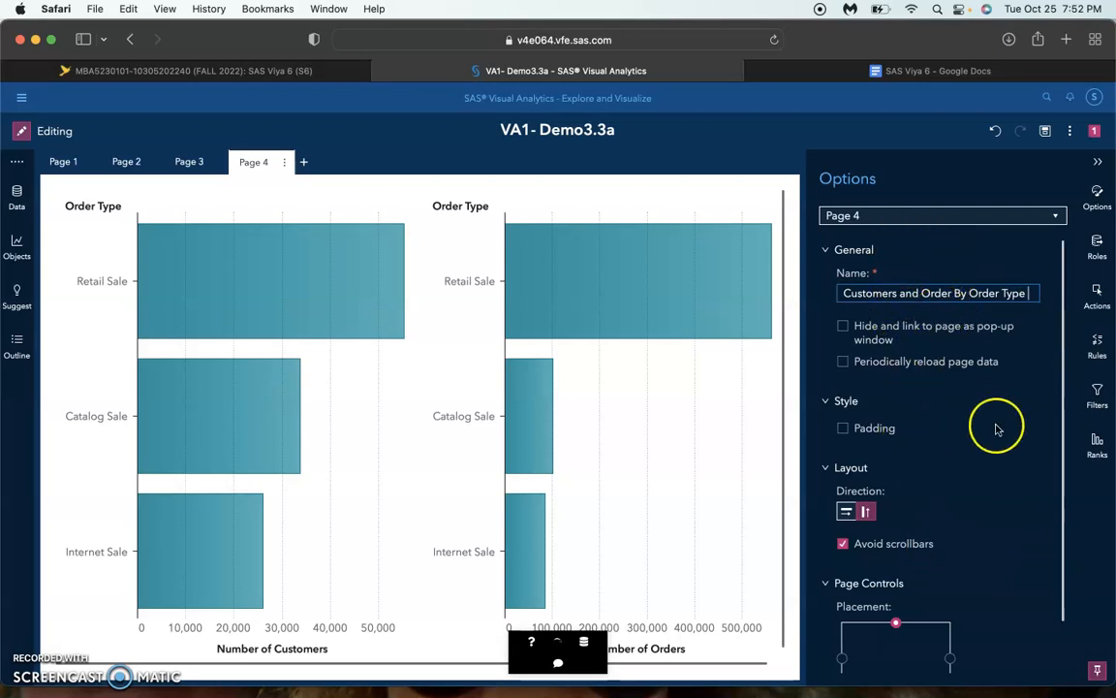
key("Return")
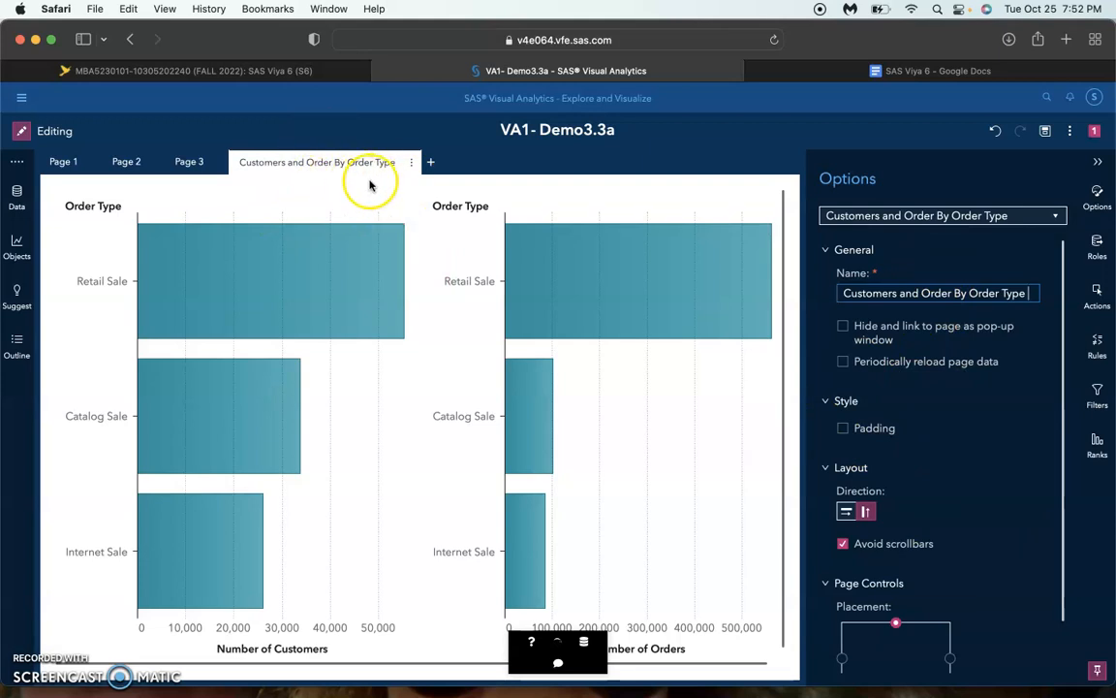
Duplicate the Profit measure in the CUSTOMERS_CLEAN data
left_click(17, 197)
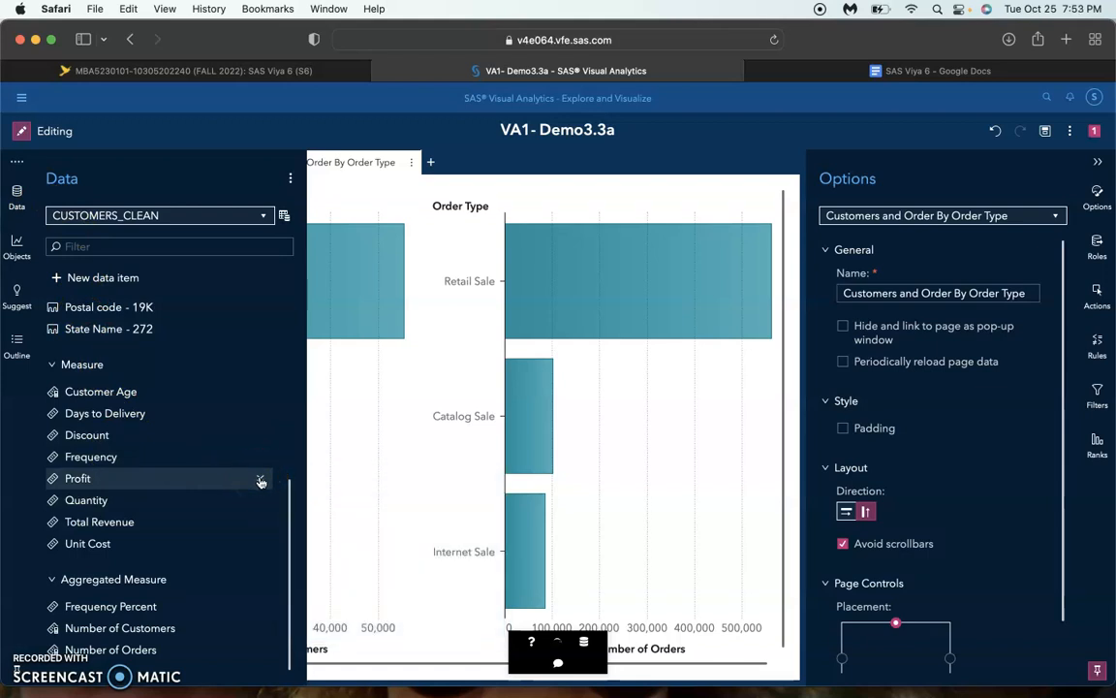
left_click(261, 482)
left_click(286, 438)
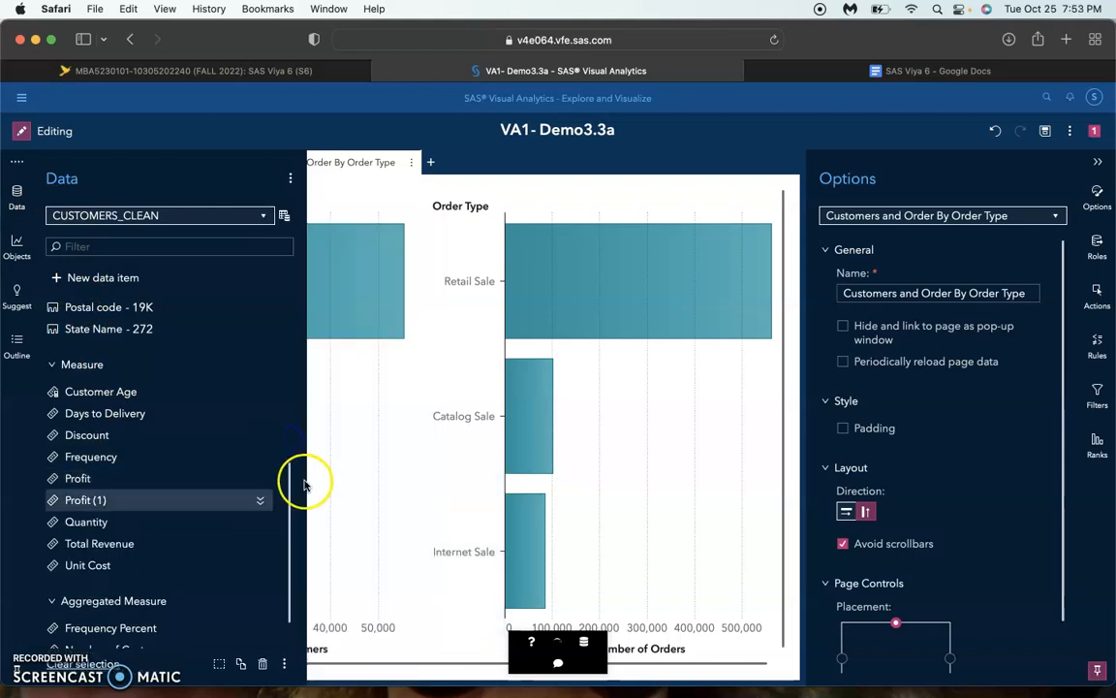
Set the aggregation of the duplicated Profit measure to Average
left_click(259, 503)
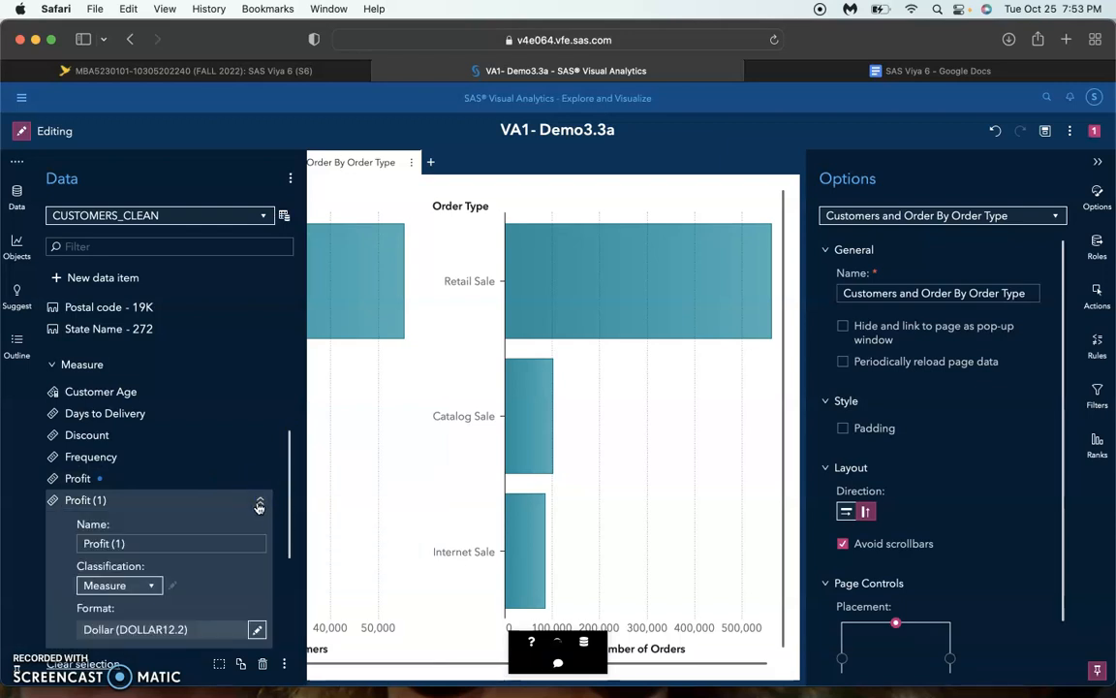
scroll(184, 517, "down", 4)
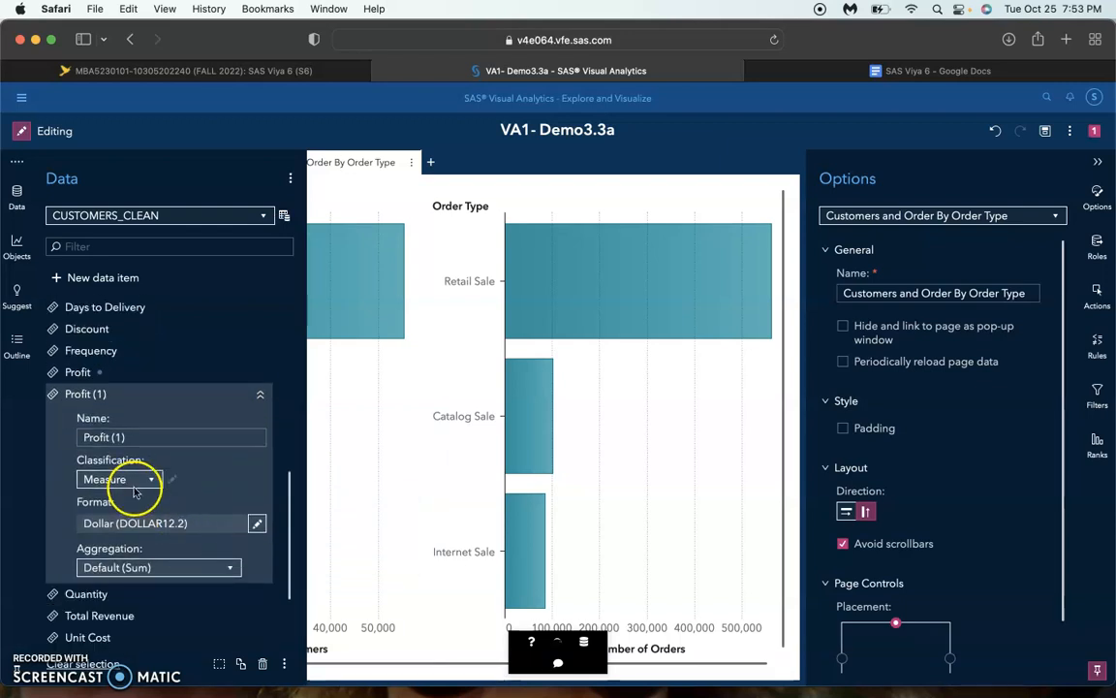
left_click(155, 567)
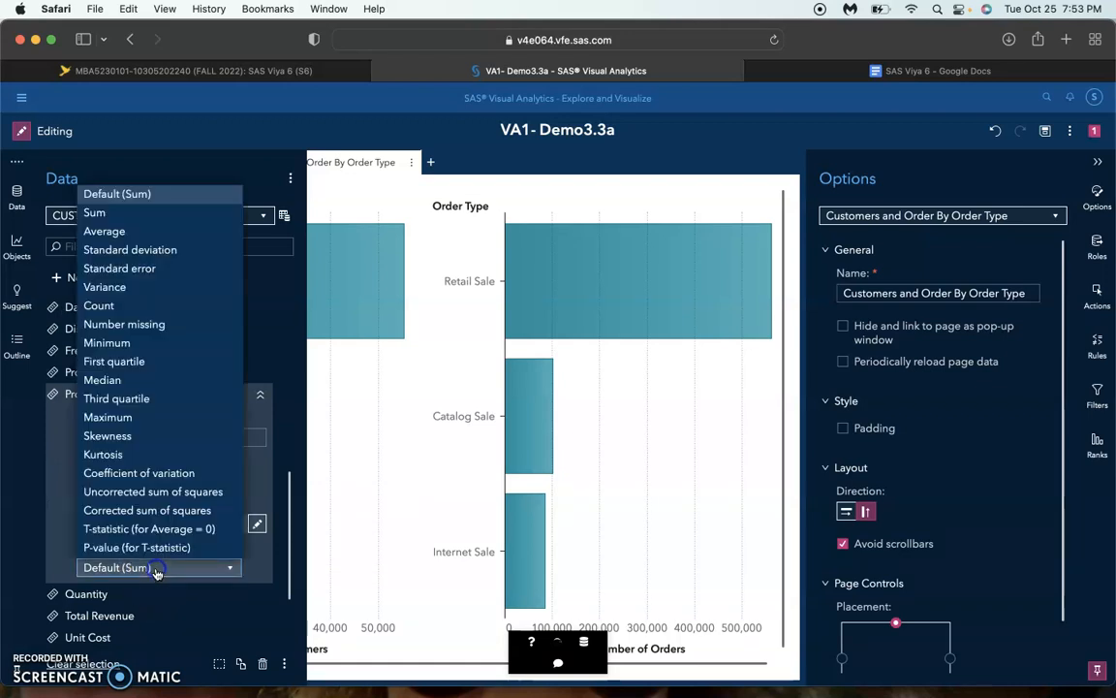
left_click(142, 230)
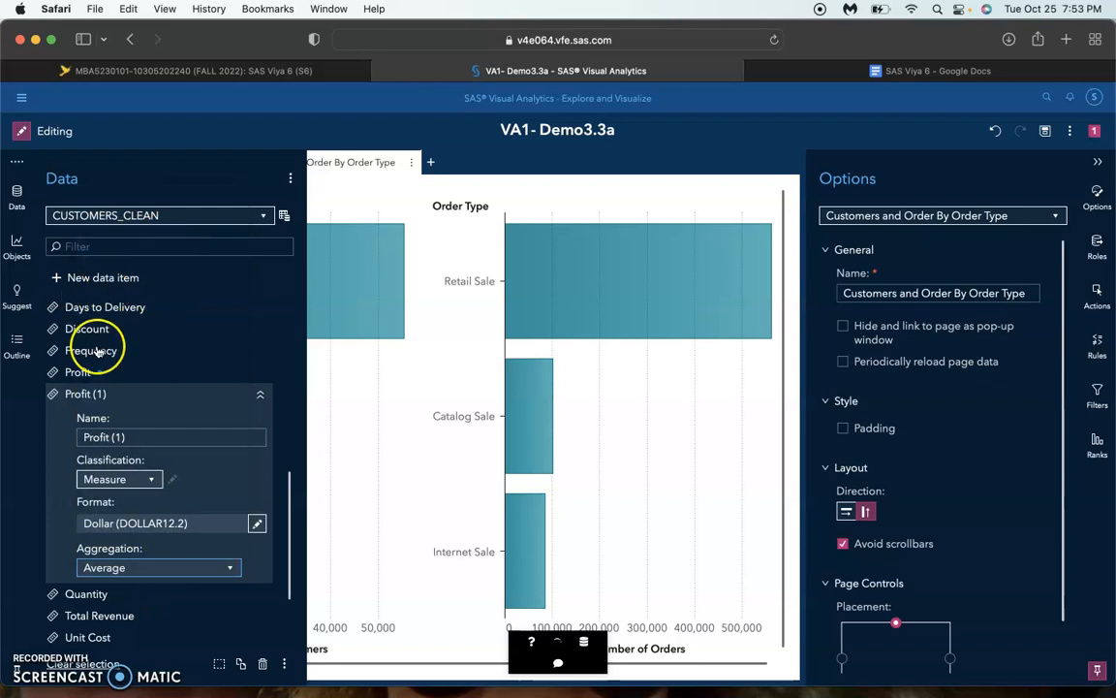
Rename the duplicated Profit measure as "Average Profit"
left_click(117, 436)
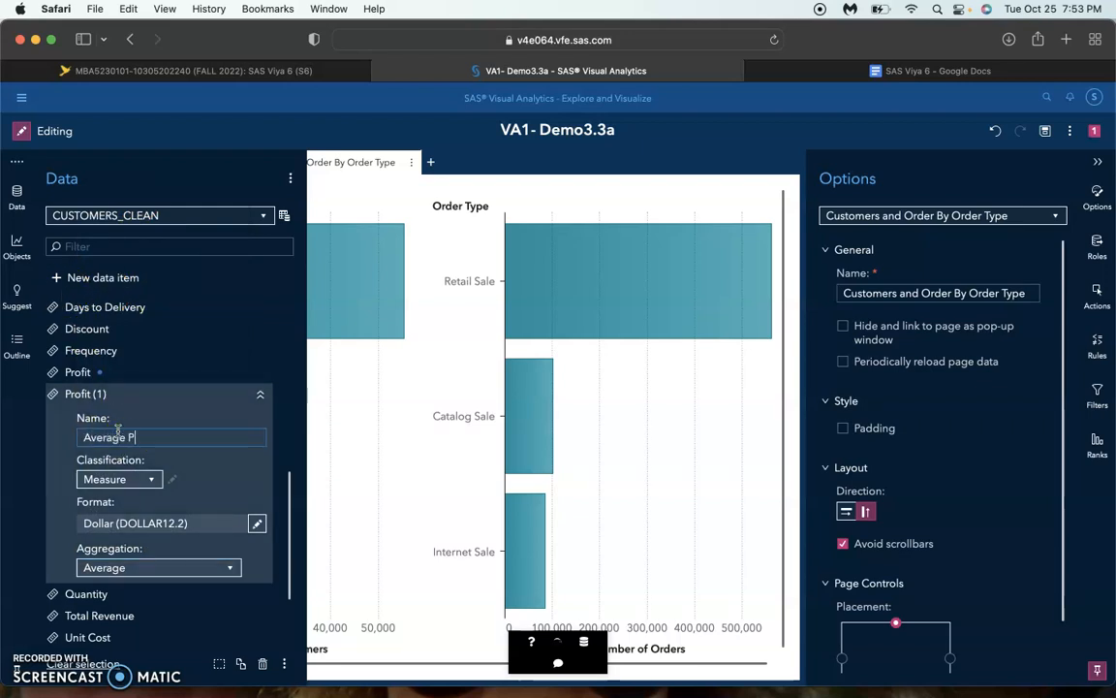
left_click(236, 498)
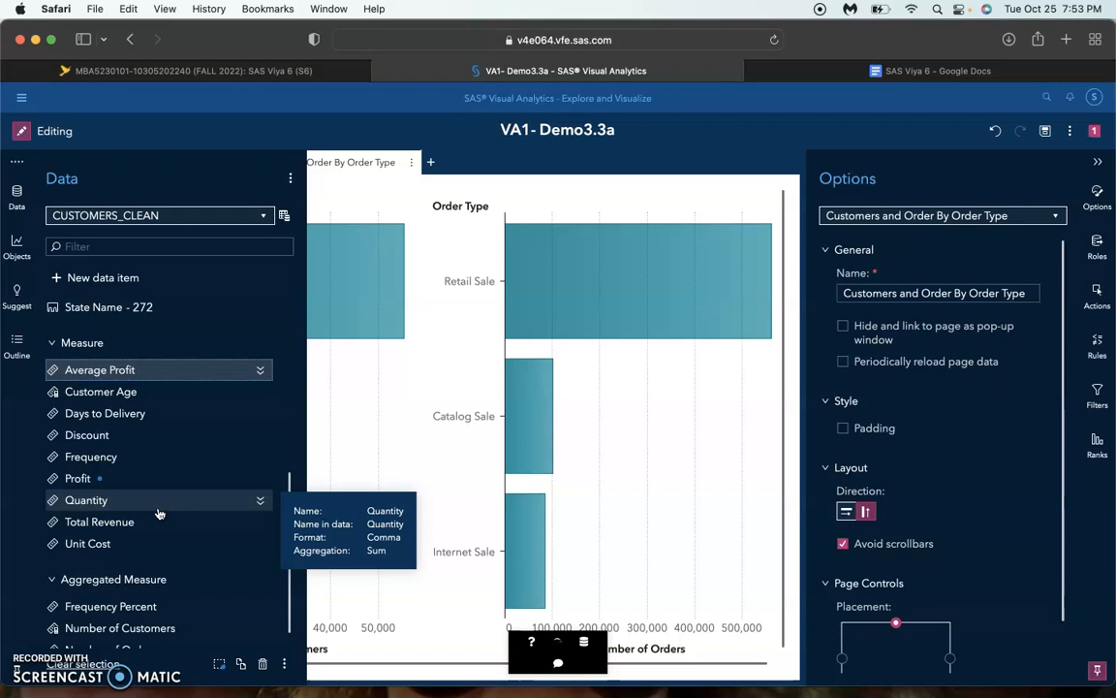
left_click(448, 168)
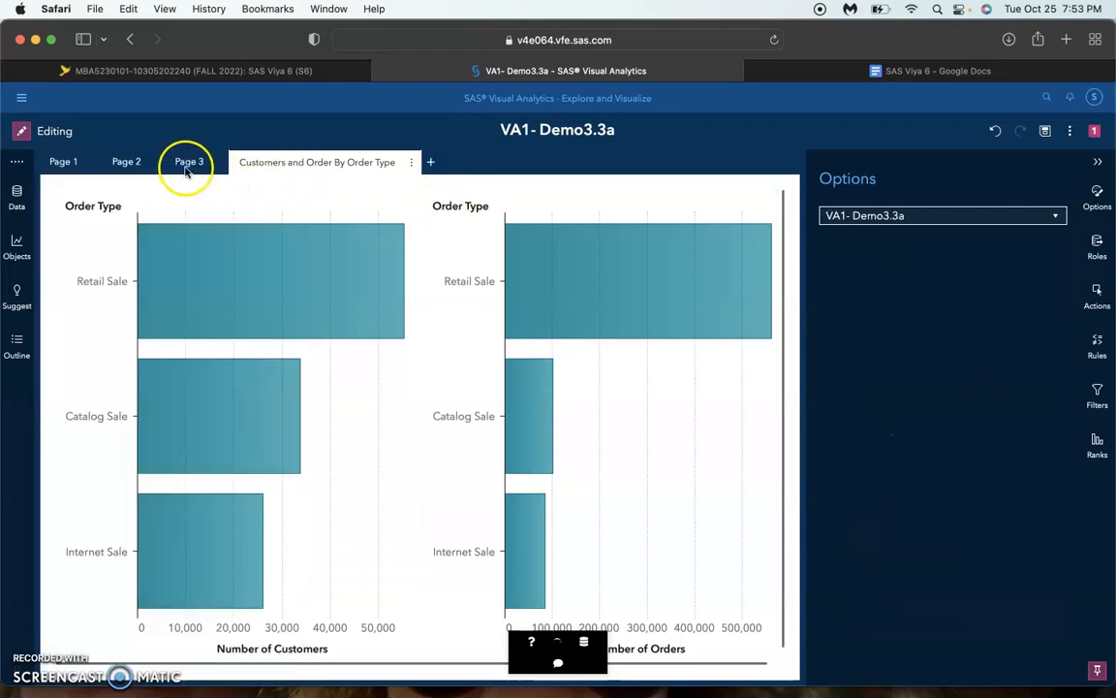
Replace Profit with Average Profit as the measure of the bar chart on Page 3
left_click(129, 162)
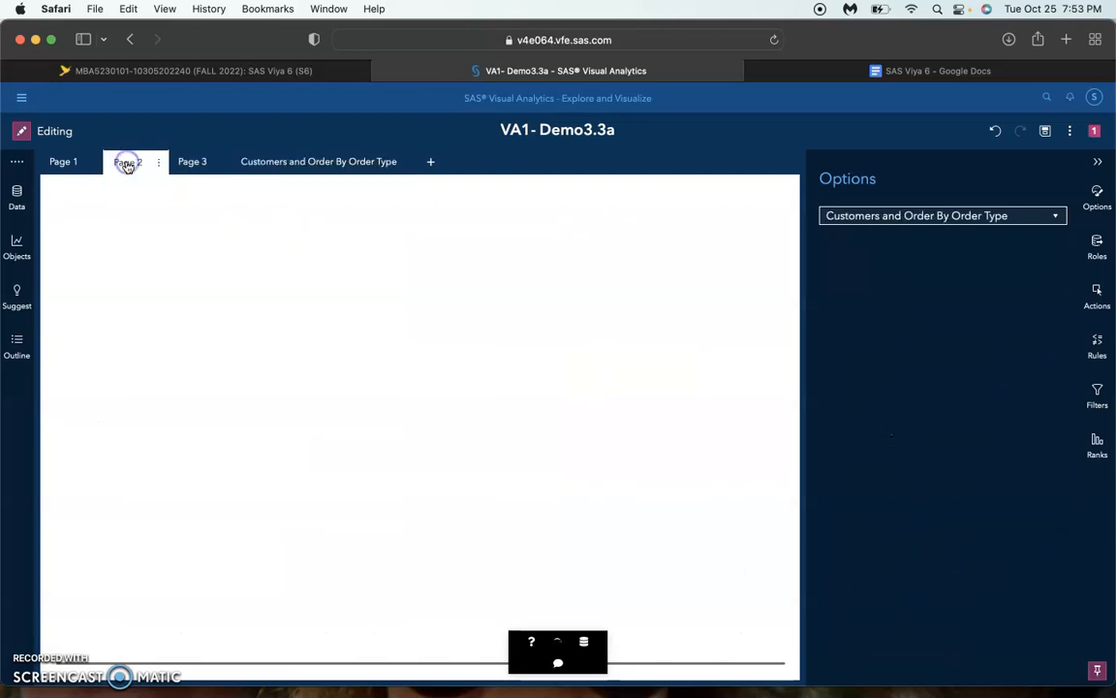
left_click(317, 163)
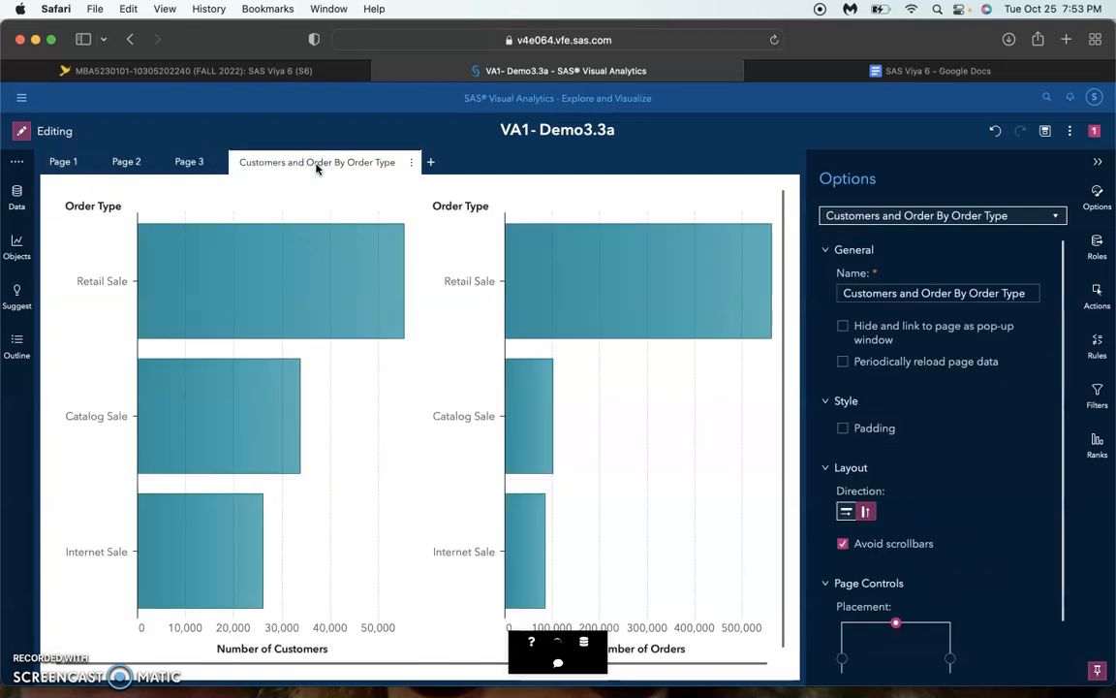
left_click(128, 161)
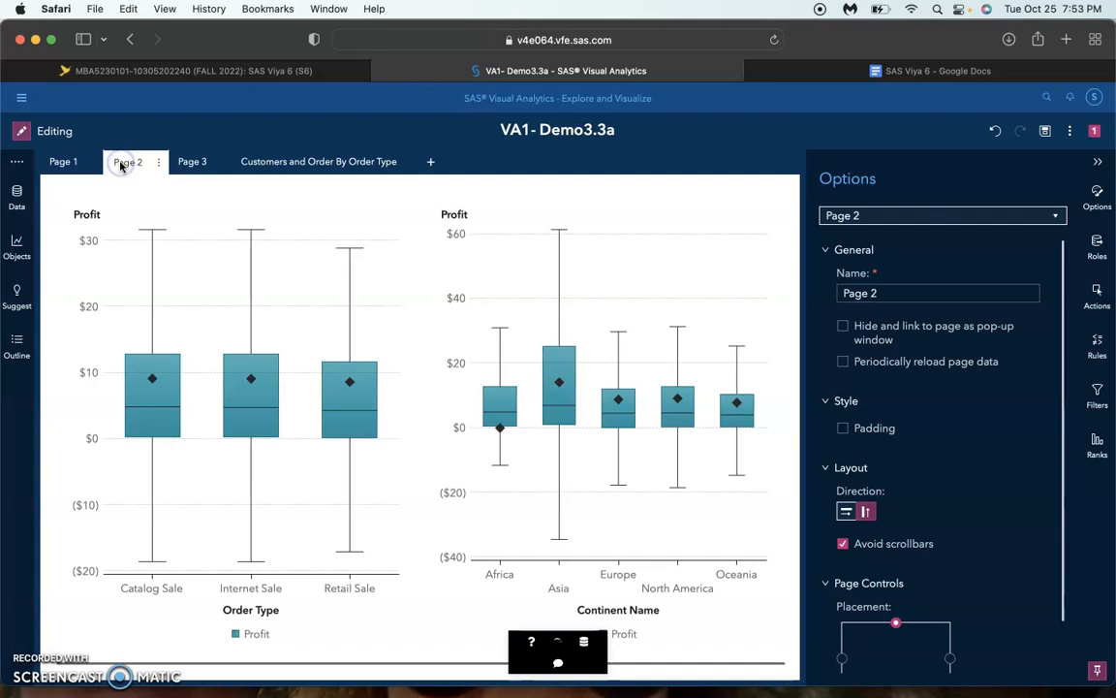
left_click(198, 165)
left_click(291, 164)
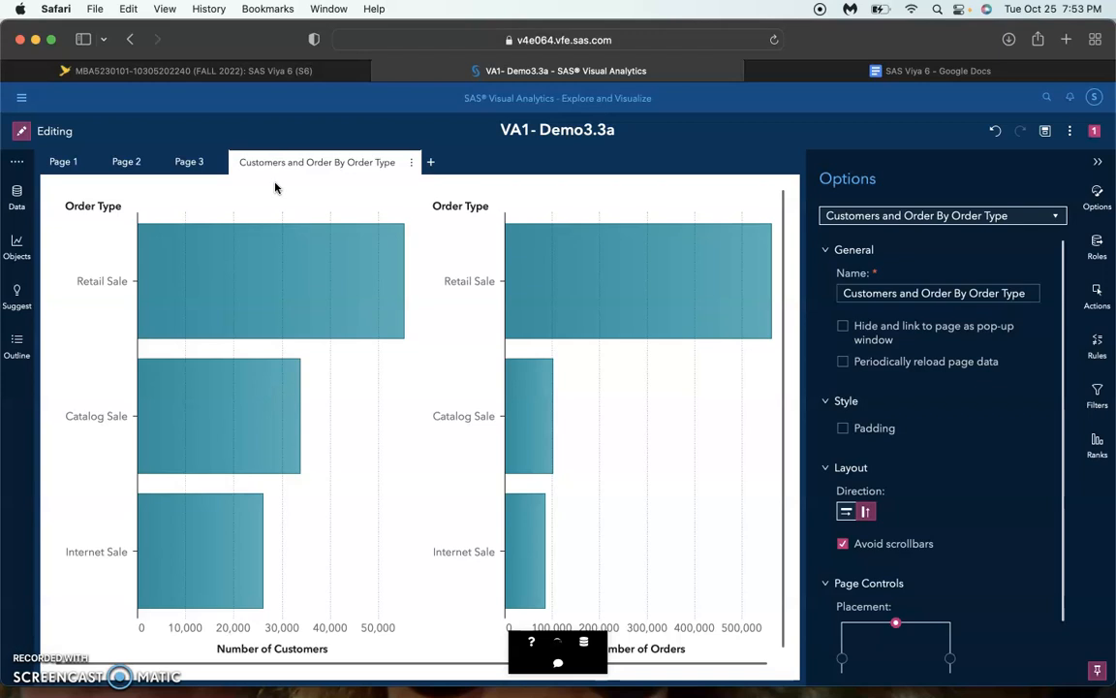
left_click(79, 388)
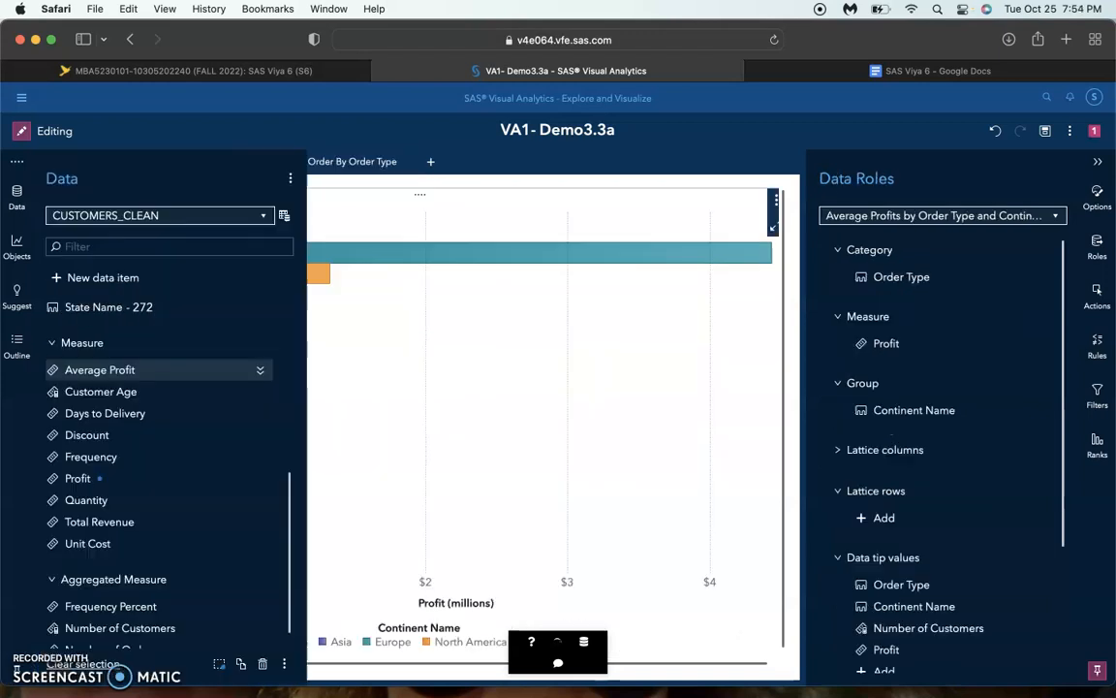
left_click(430, 355)
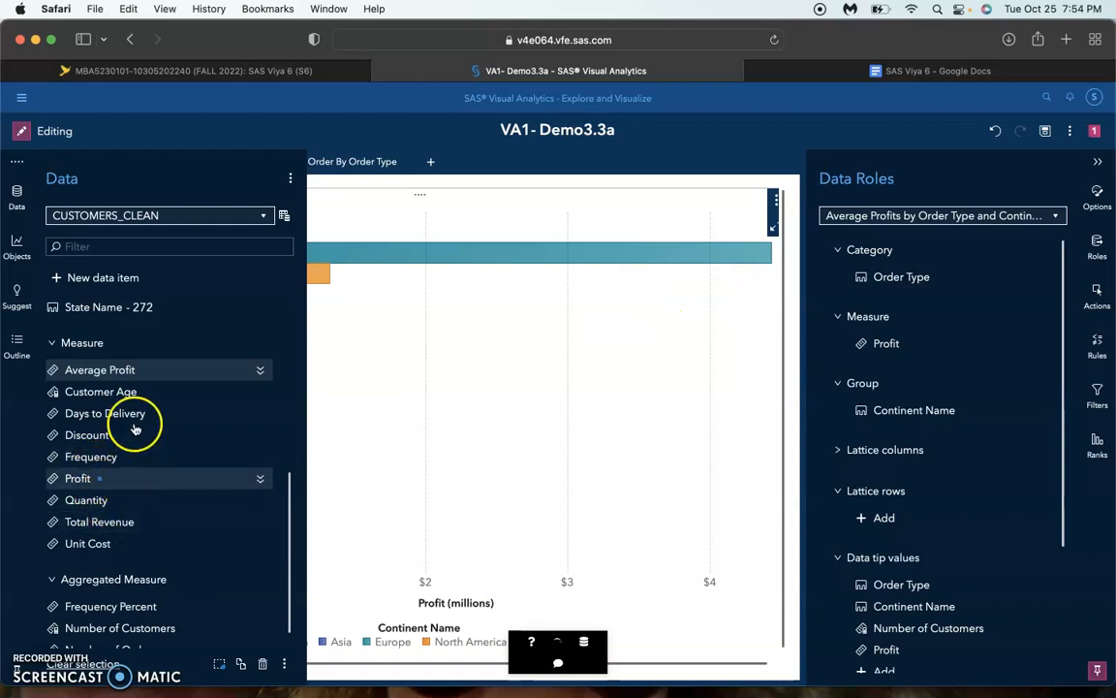
left_click_drag(130, 372, 885, 344)
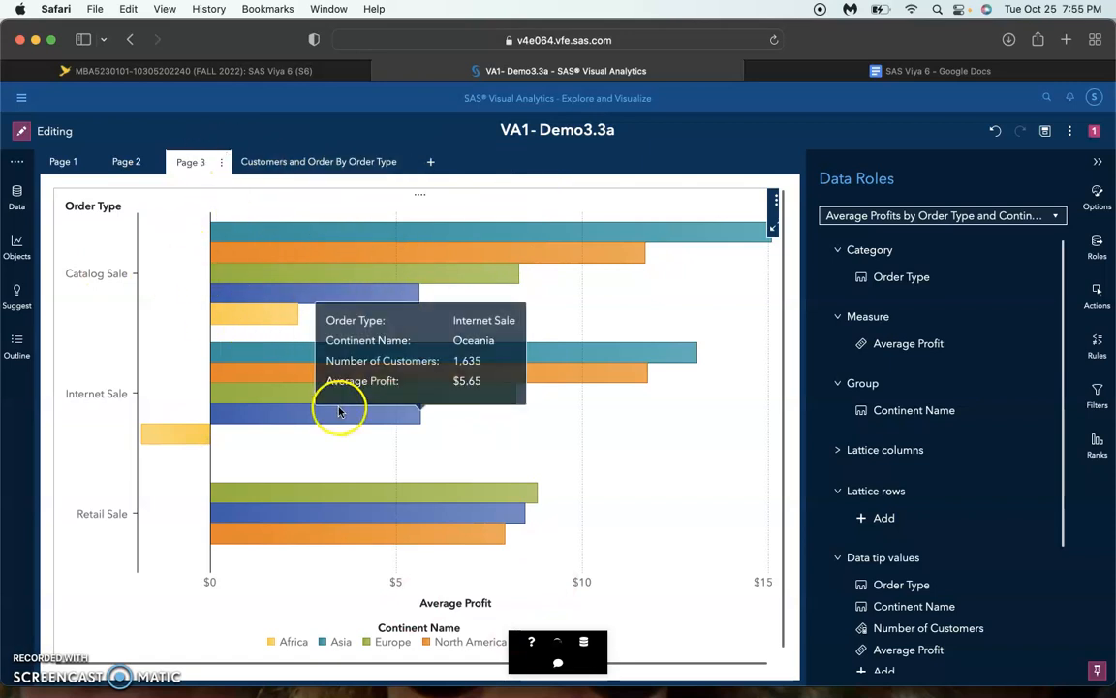
Start a new custom category named "Loyalty Member" based on Loyalty Num
left_click(18, 197)
left_click(95, 308)
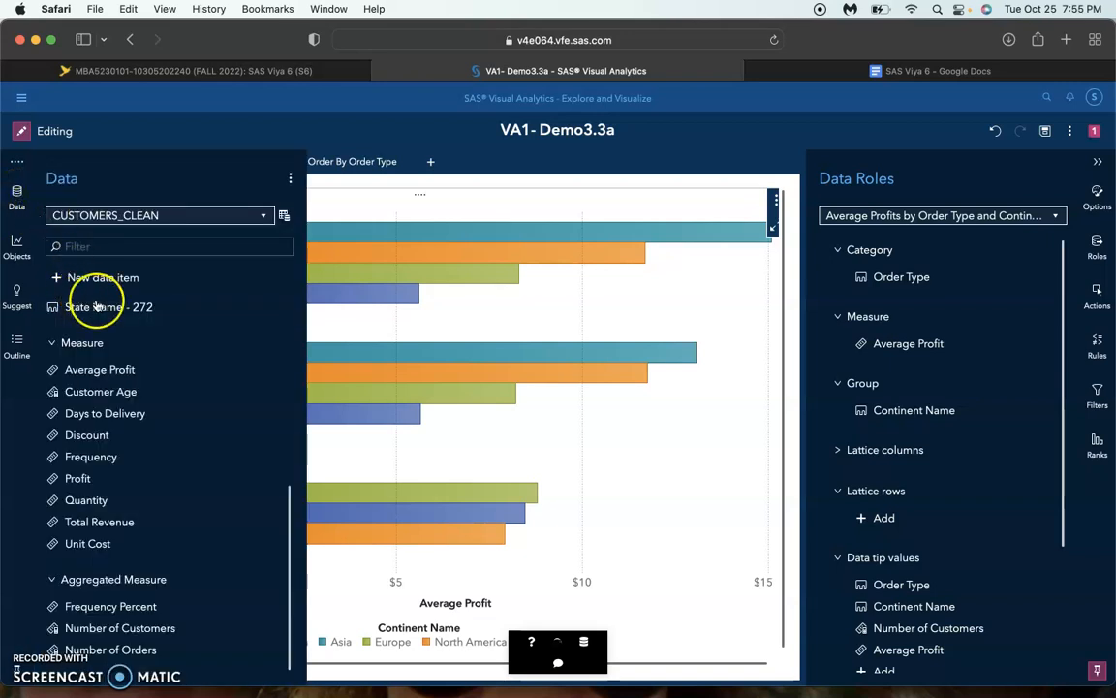
scroll(97, 308, "up", 5)
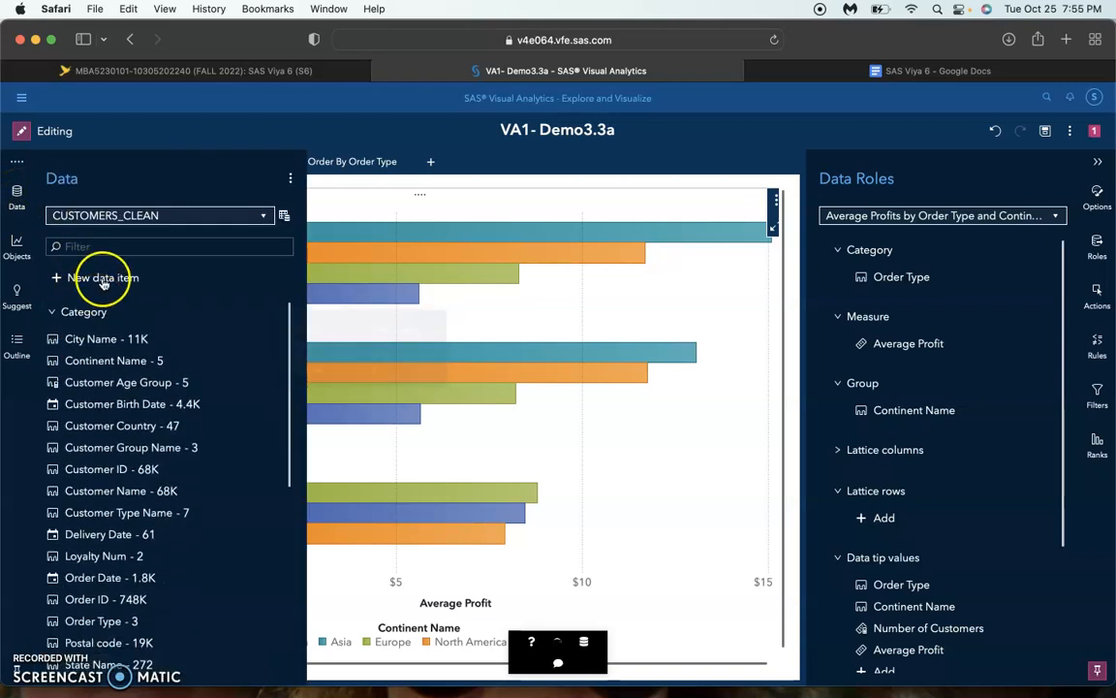
left_click(102, 279)
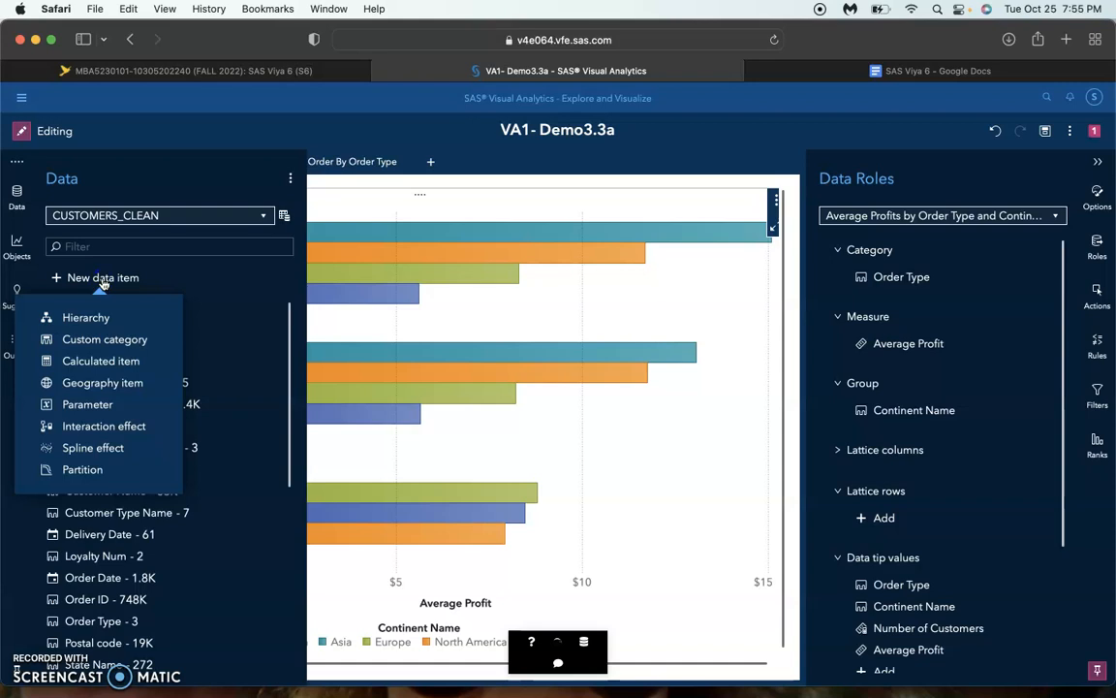
left_click(121, 339)
left_click(485, 351)
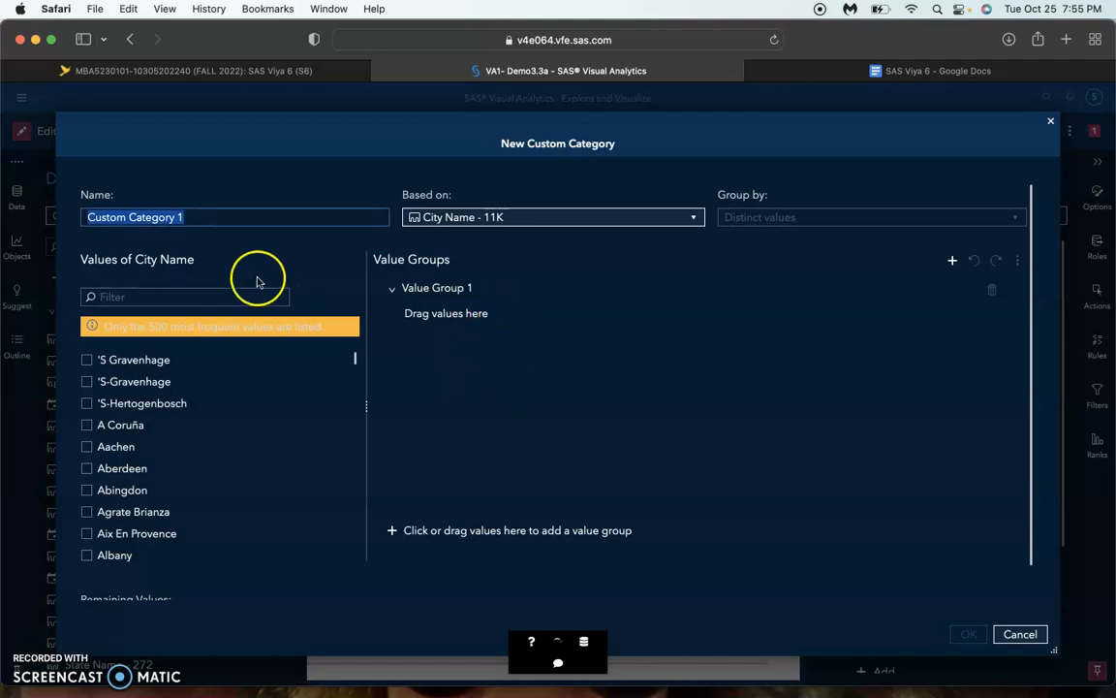
type("Loyalty Member")
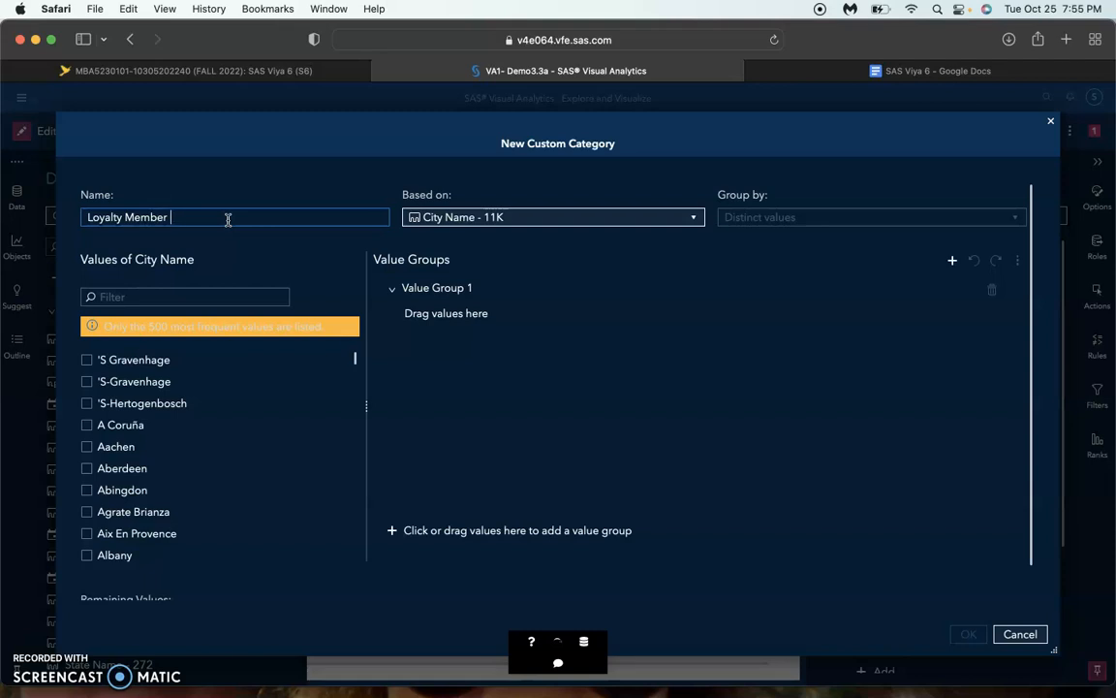
left_click(519, 219)
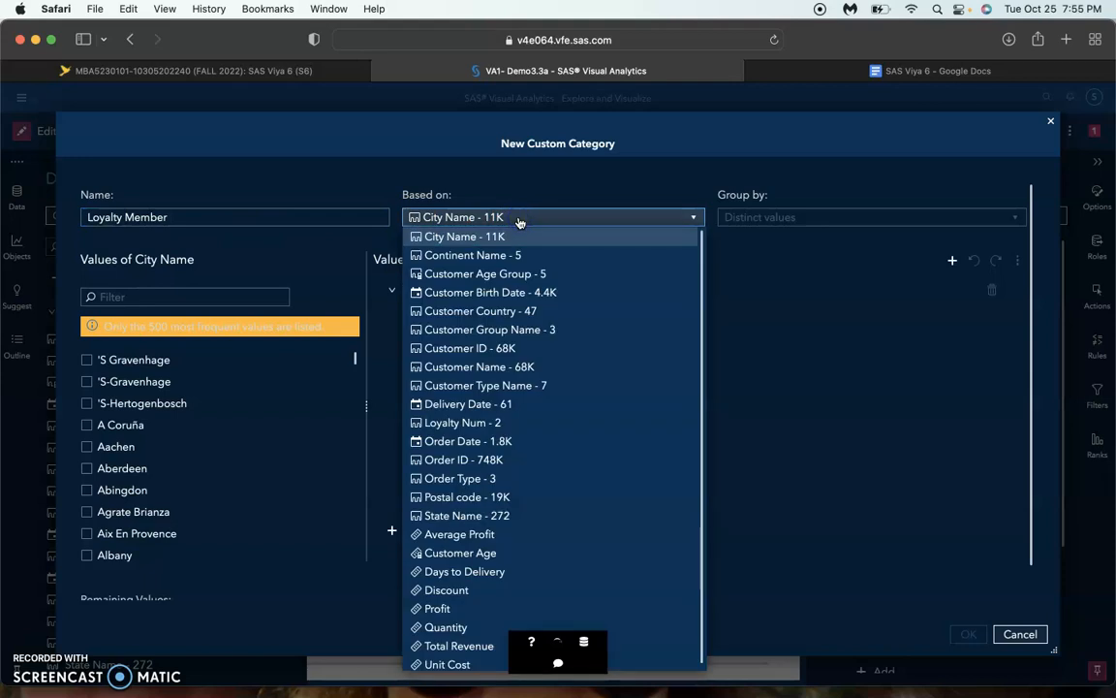
left_click(463, 423)
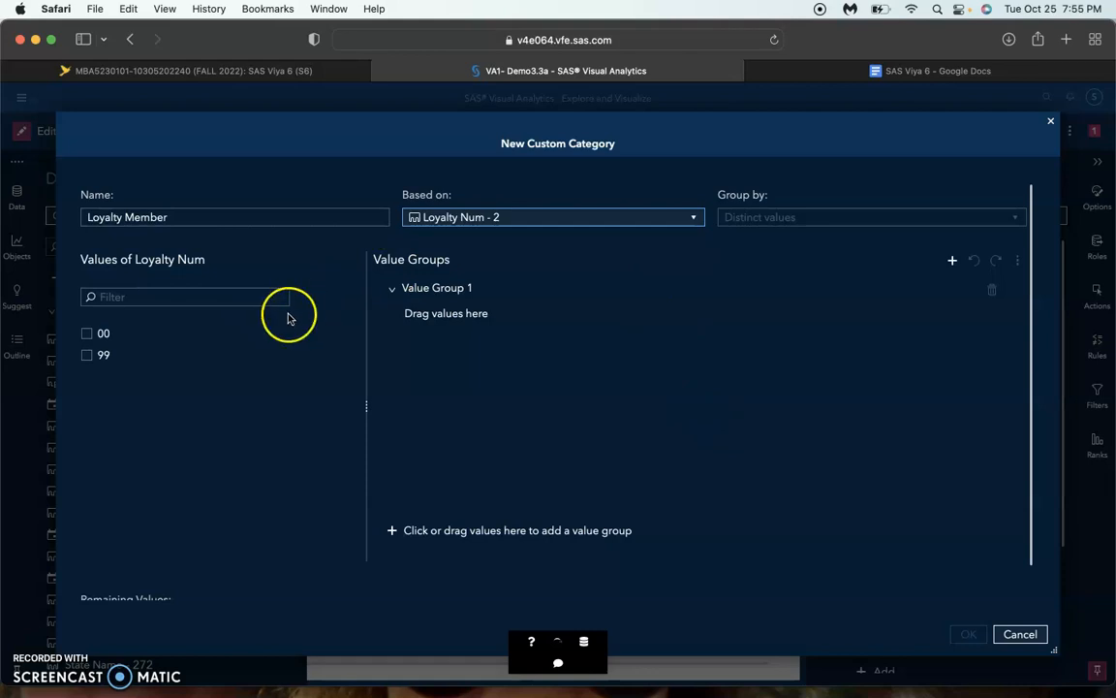
Rename the first value group as "No" and assign the value 00 to it
double_click(436, 290)
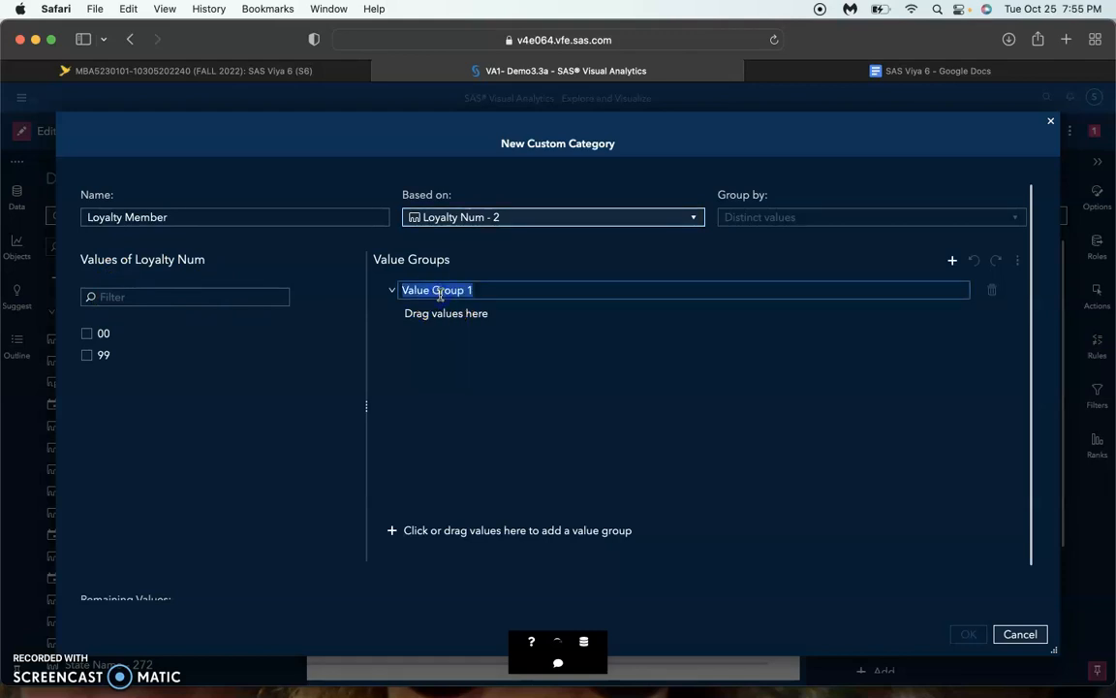
type("No")
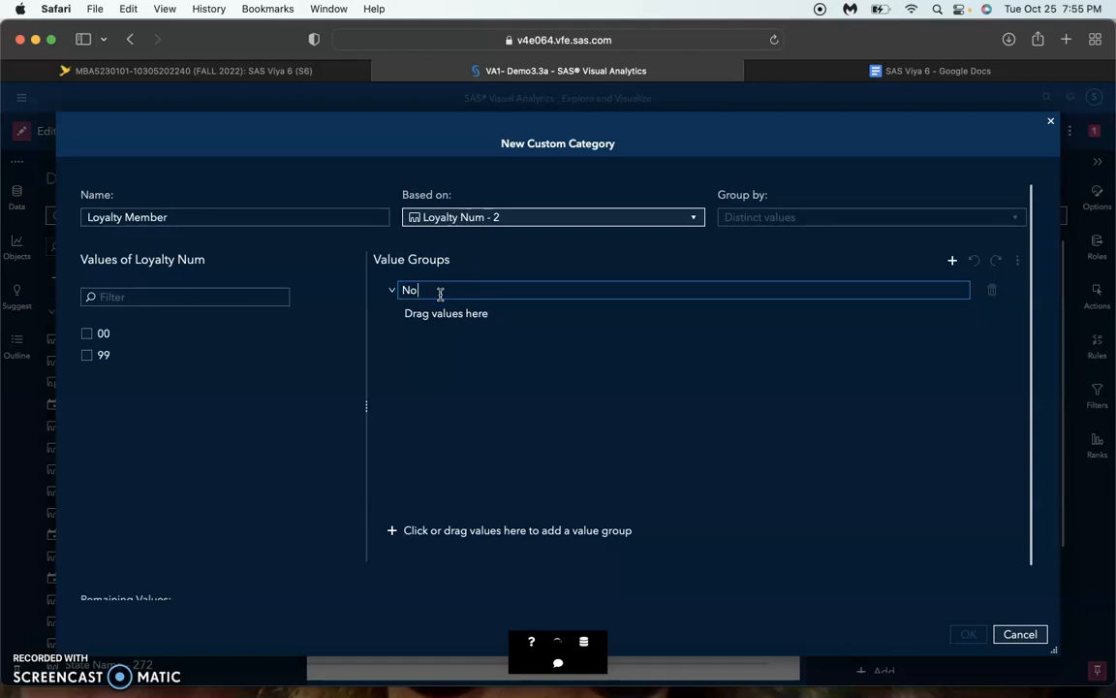
left_click(577, 342)
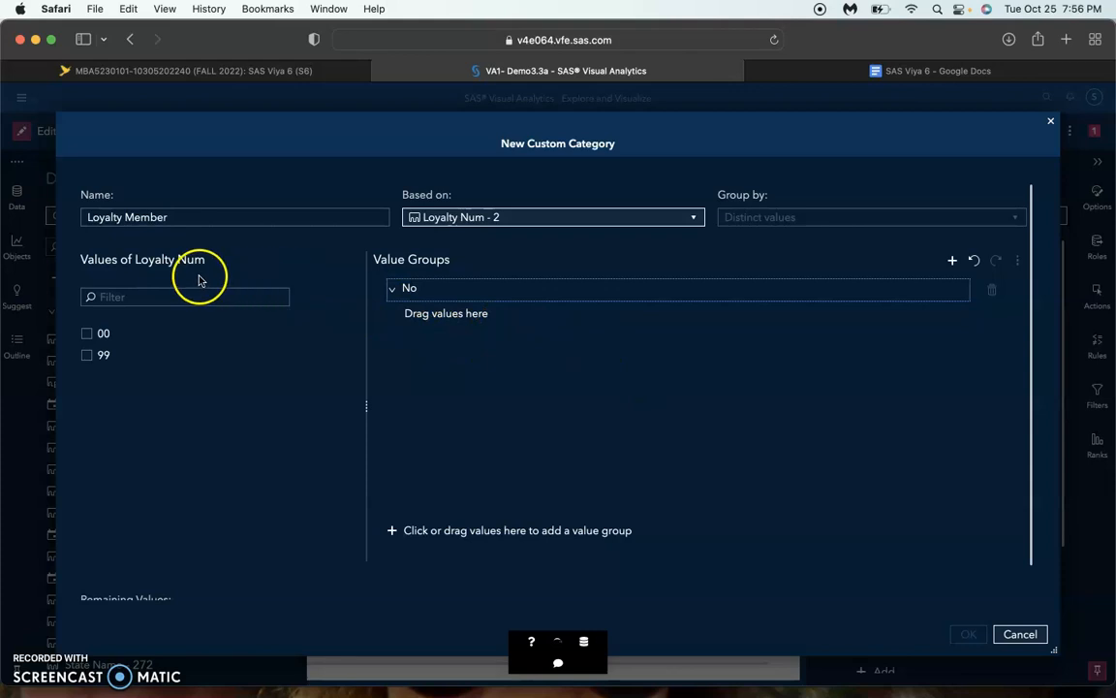
left_click(87, 334)
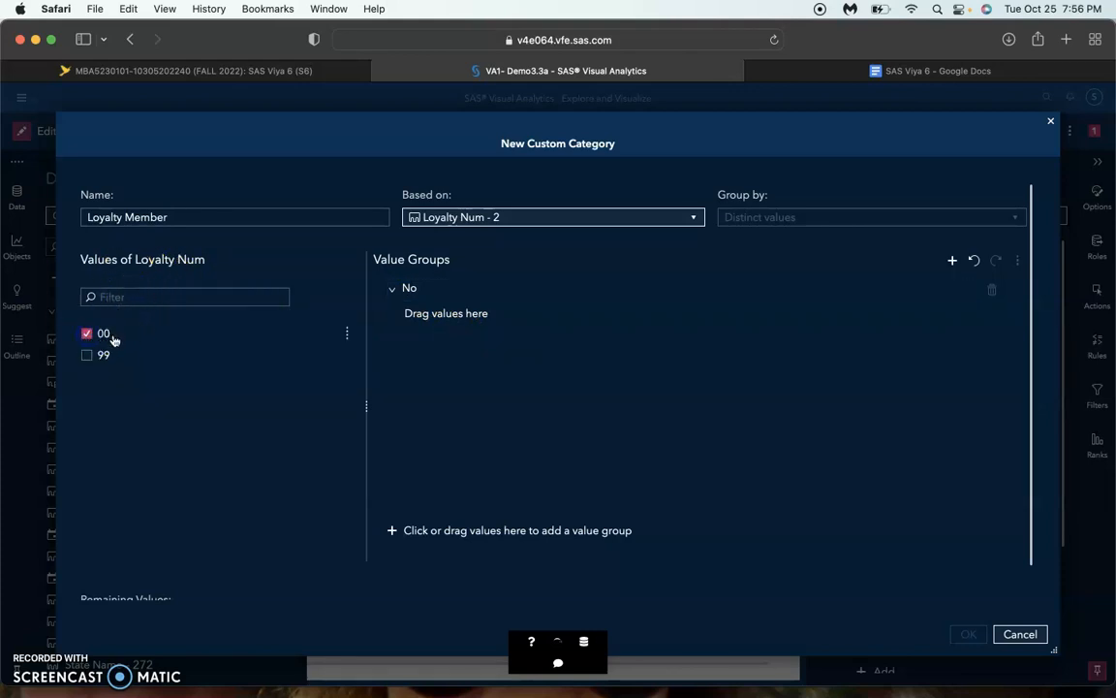
left_click_drag(118, 338, 425, 308)
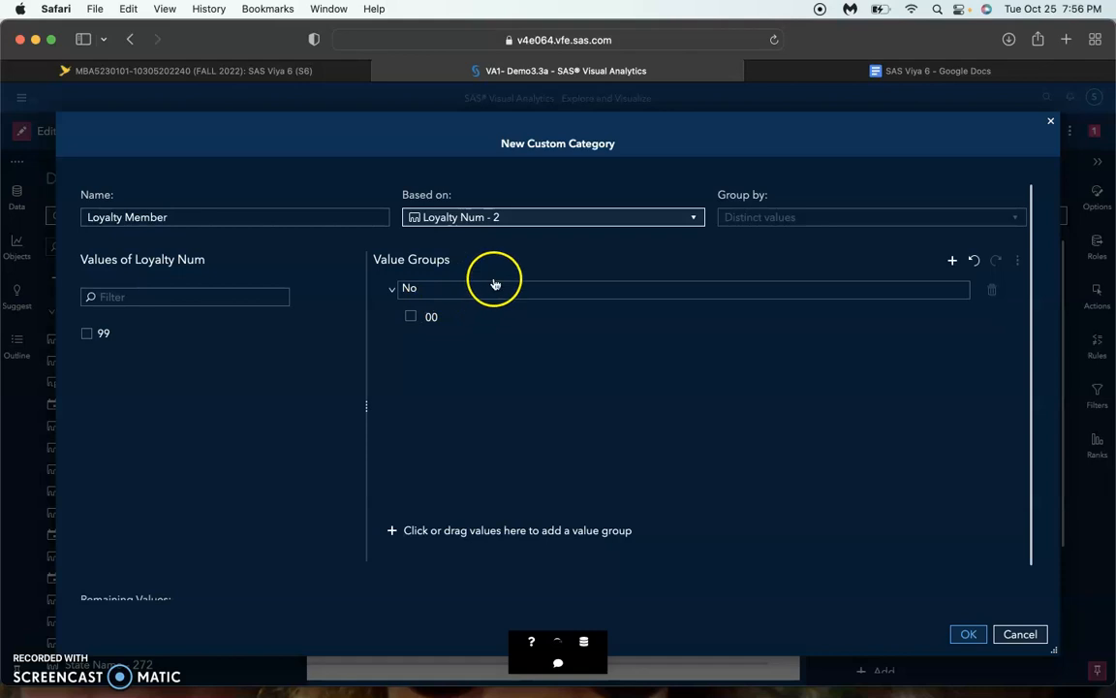
Put the value 99 into a second value group named "Yes" and save the custom category
left_click_drag(120, 331, 530, 541)
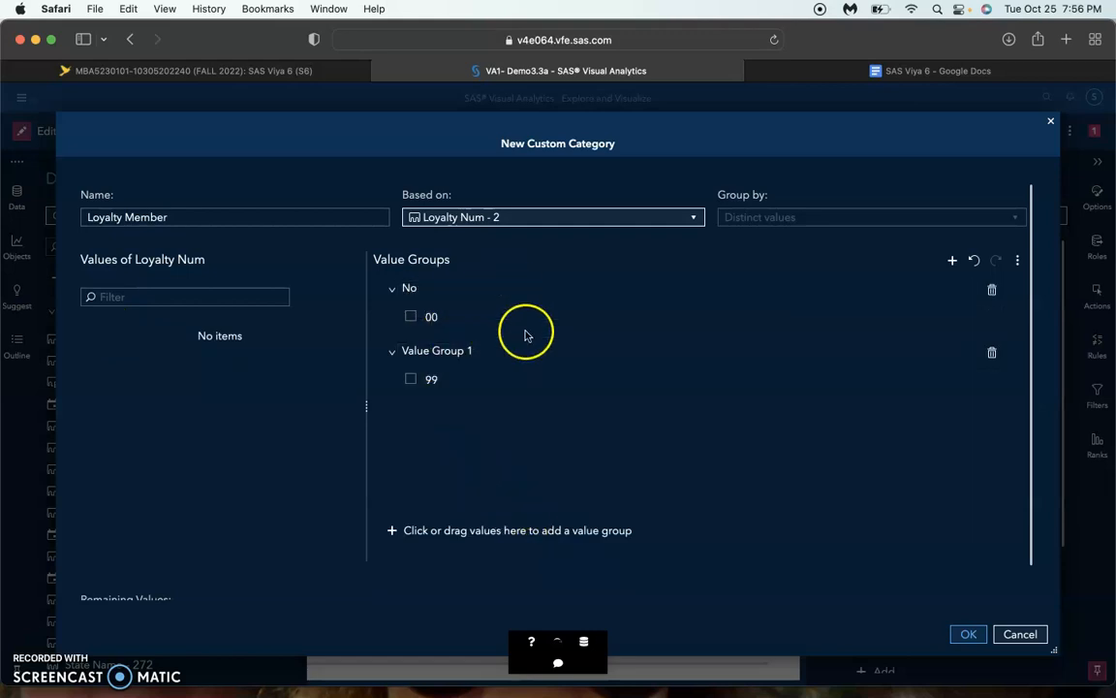
double_click(464, 352)
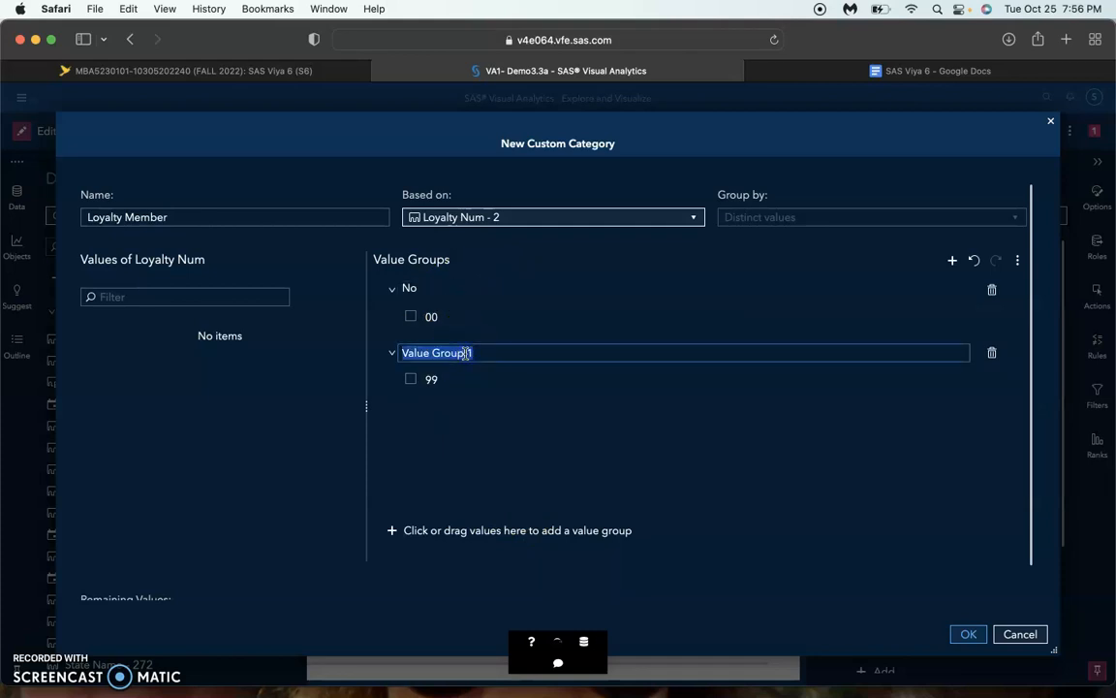
type("Yes")
key("Return")
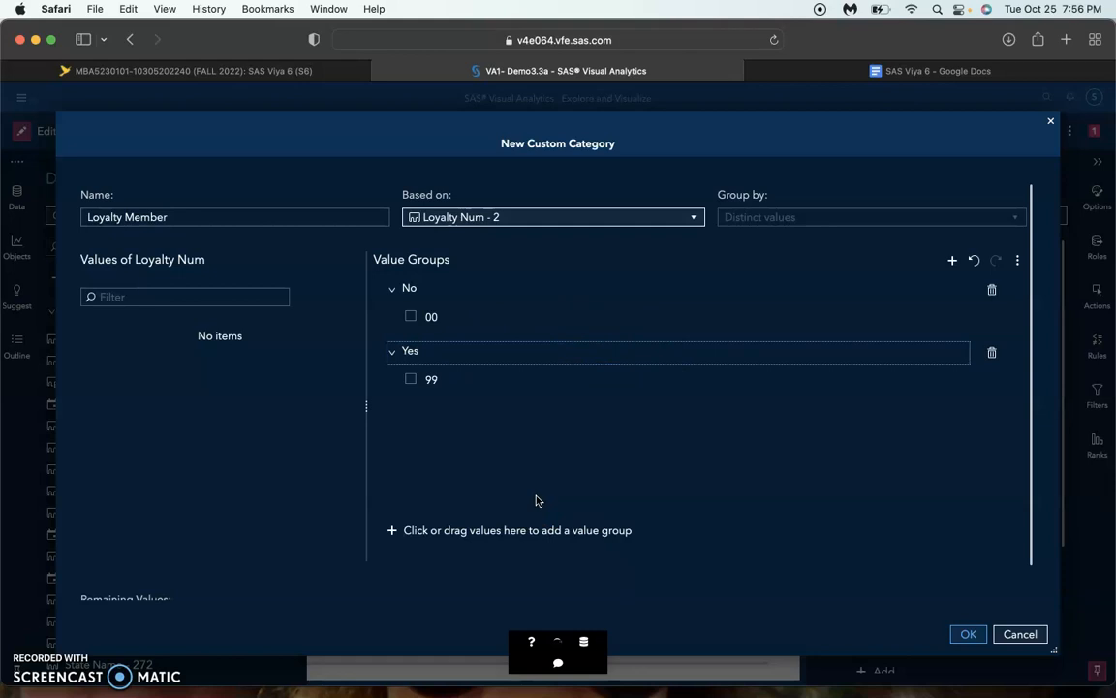
scroll(581, 501, "down", 2)
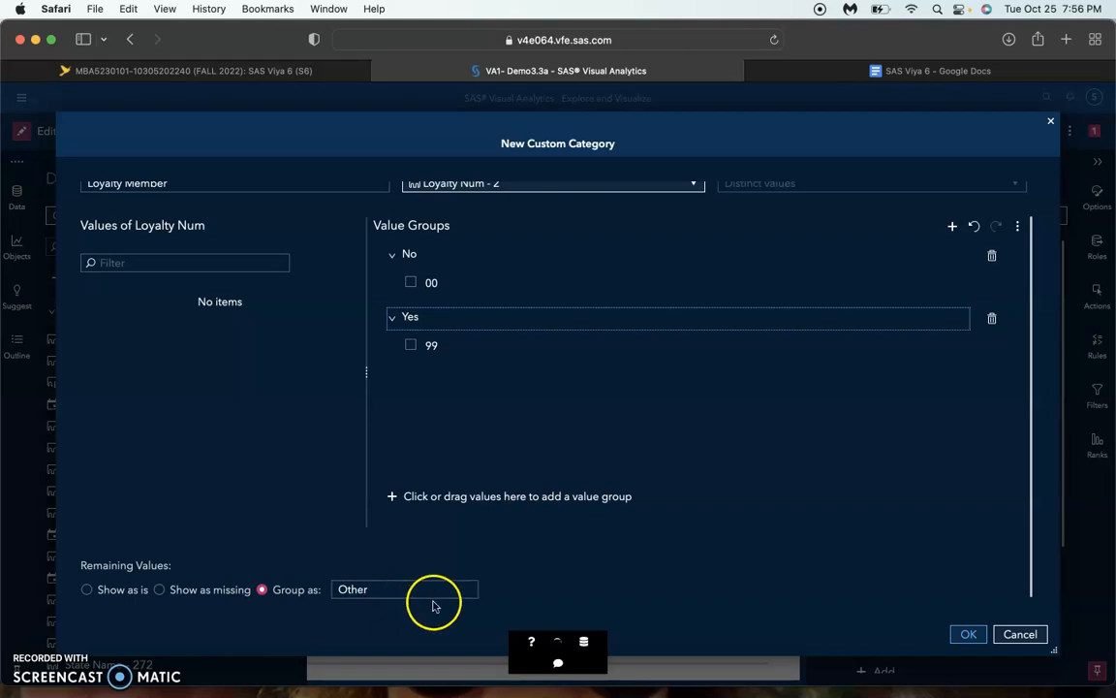
left_click(968, 635)
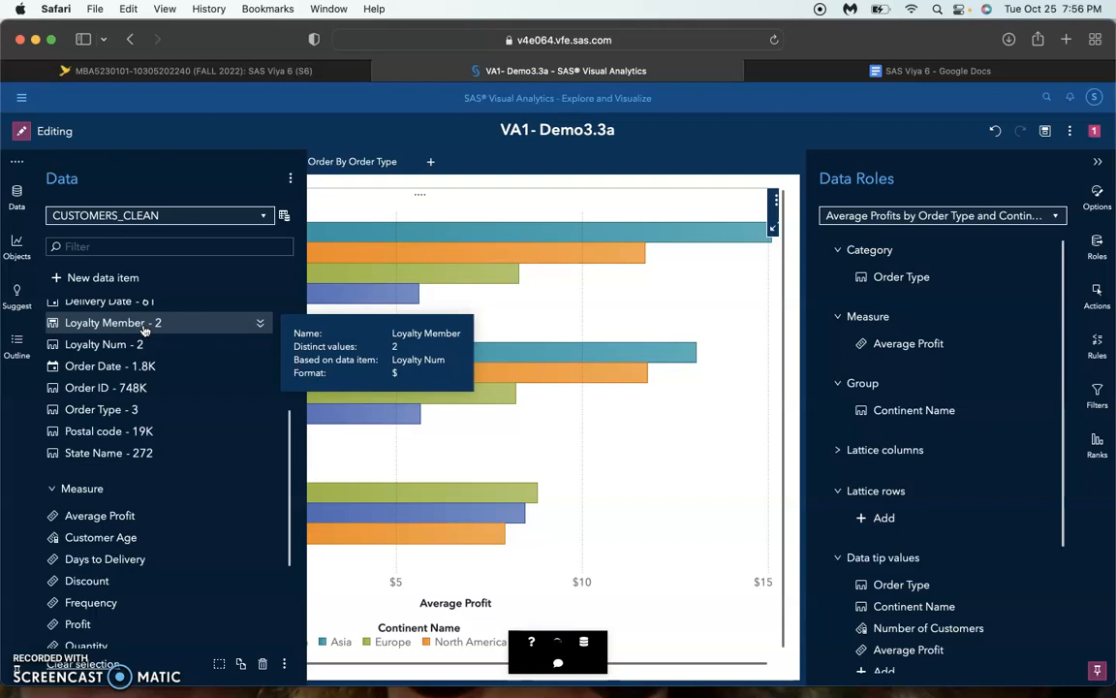
scroll(146, 334, "up", 2)
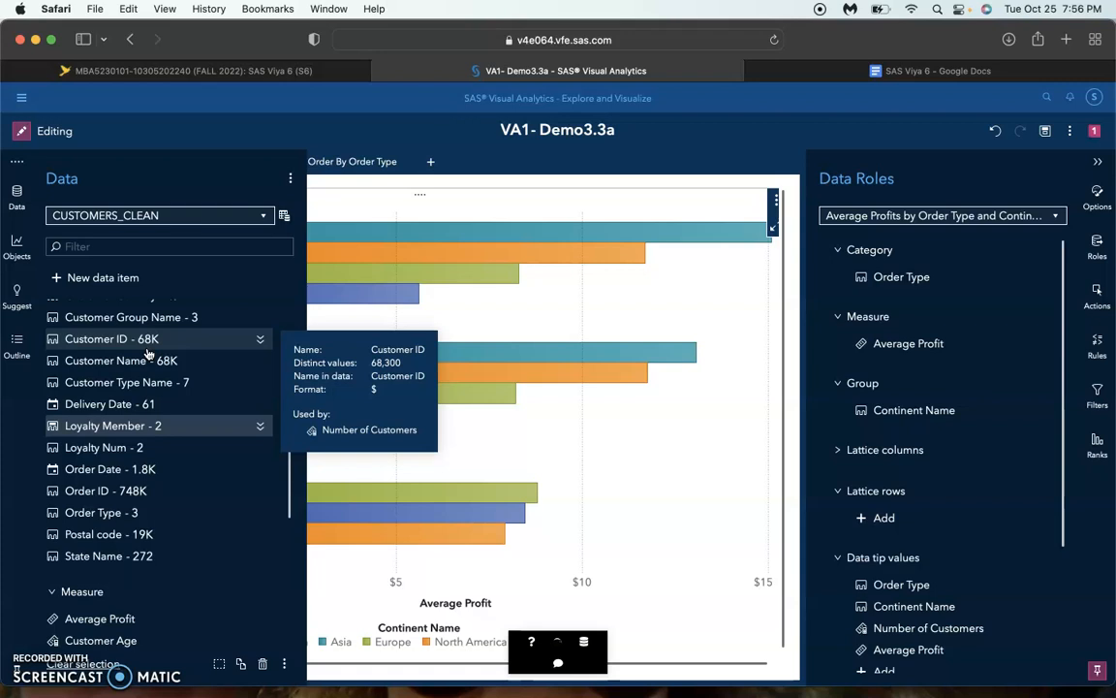
Duplicate the Average Profit bar chart on Page 3
left_click(468, 252)
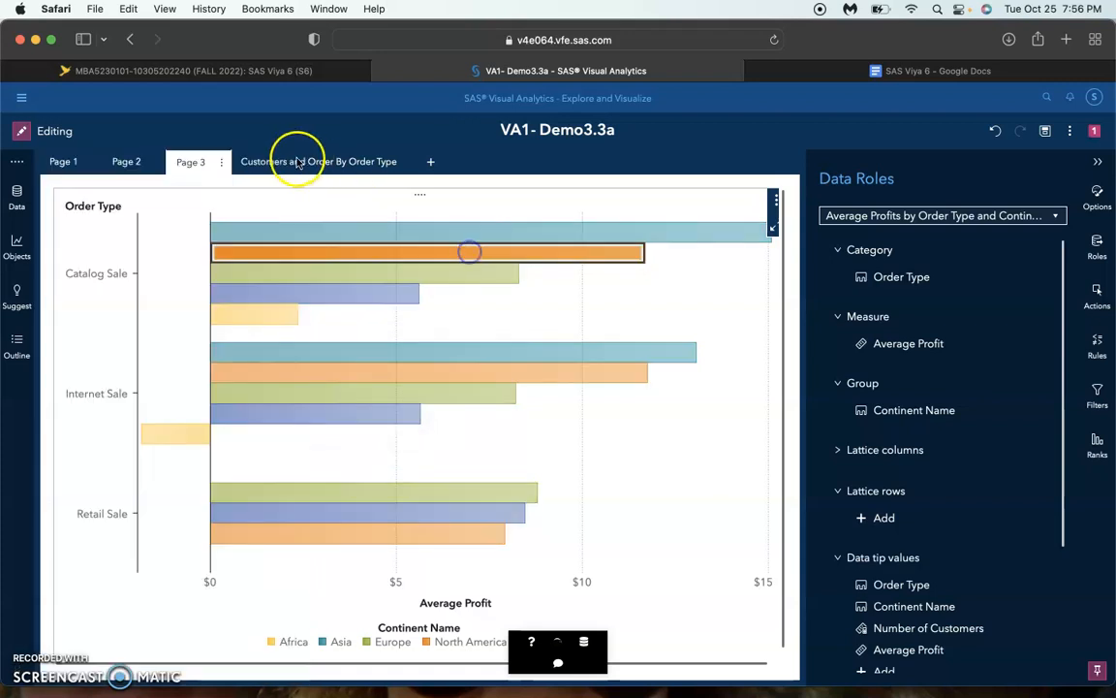
left_click(765, 398)
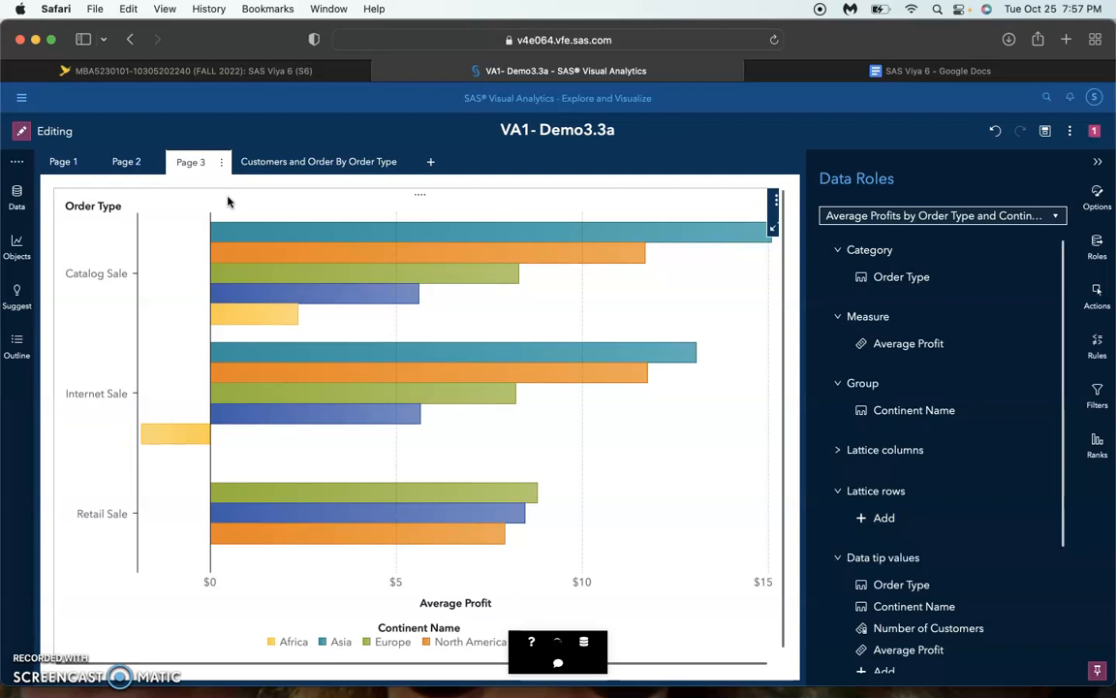
left_click(774, 200)
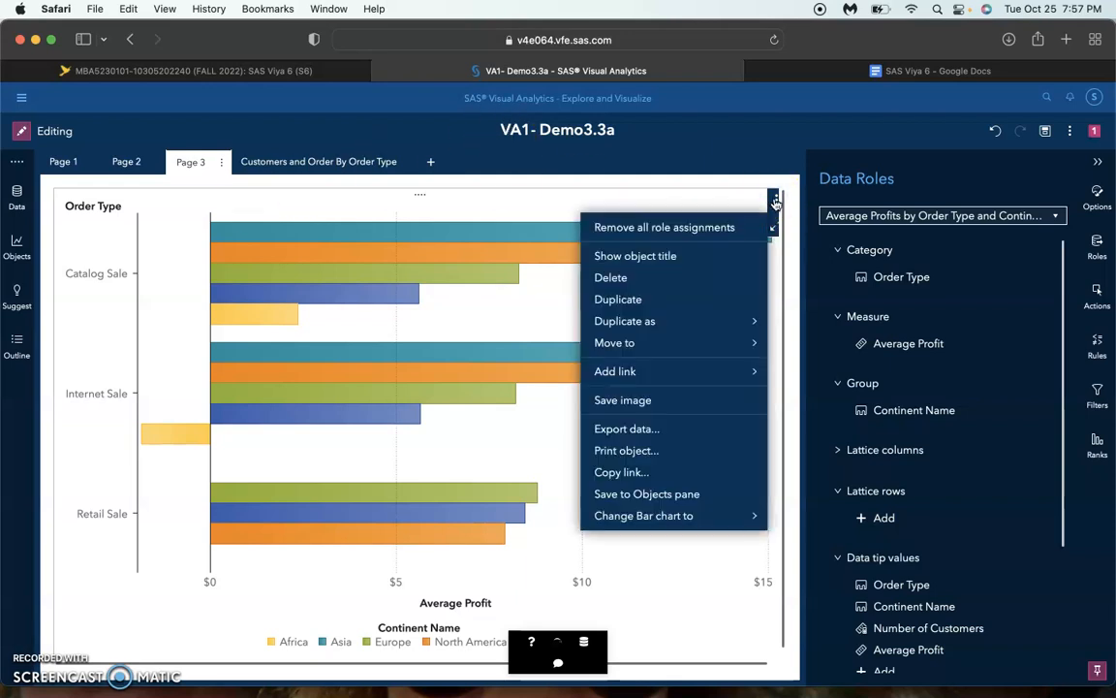
left_click(631, 293)
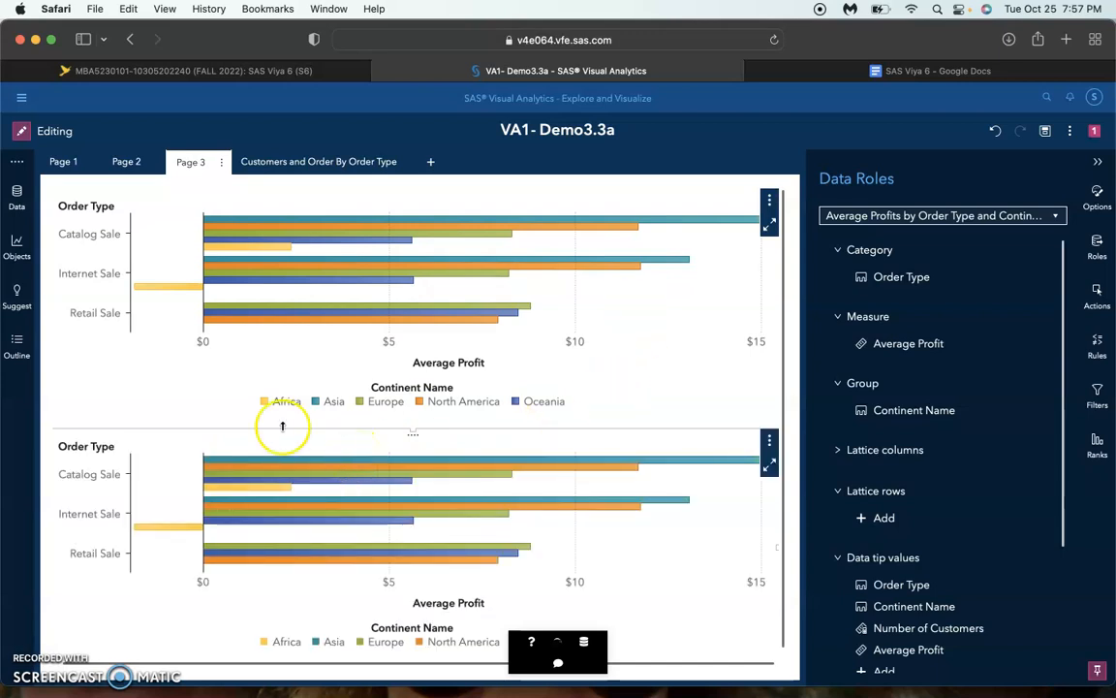
Replace Order Type with Loyalty Member as the category of the duplicated bar chart
left_click(413, 436)
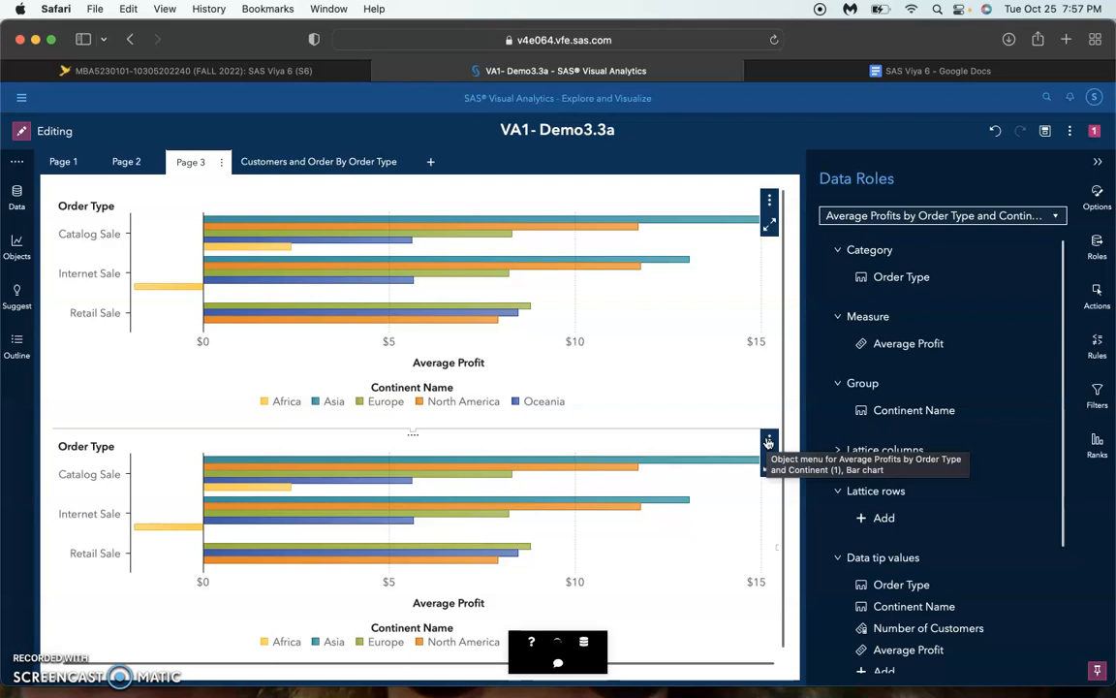
left_click(651, 524)
left_click(1098, 249)
left_click(1097, 252)
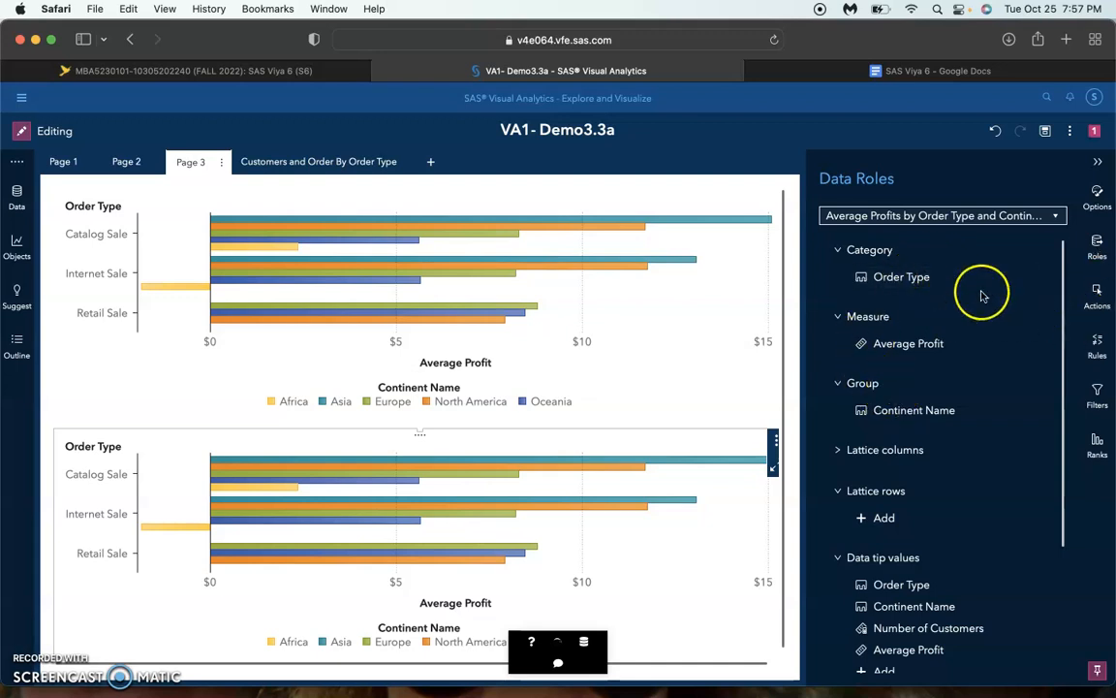
left_click(915, 288)
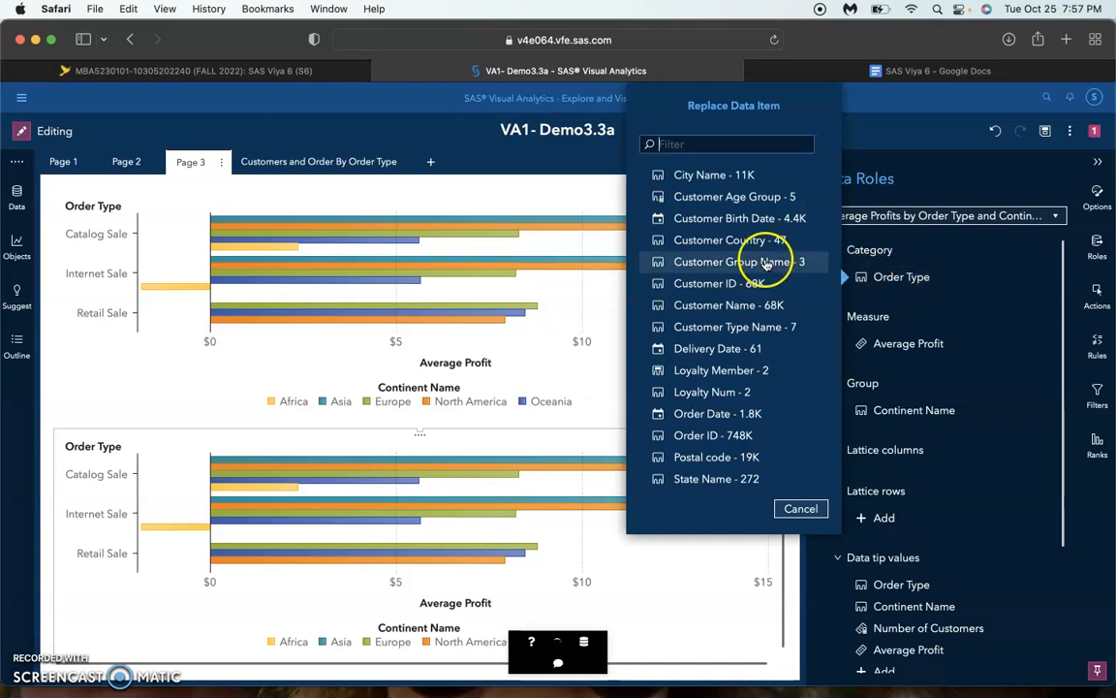
left_click(740, 373)
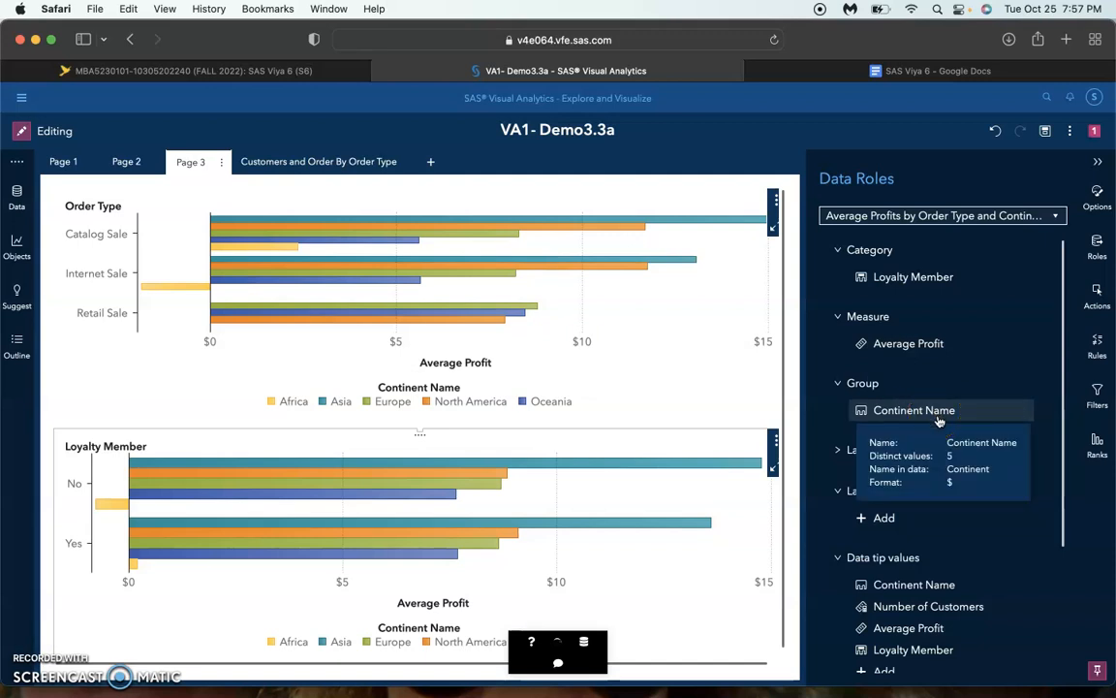
Replace Continent Name with Customer Age Group as the group of the Loyalty Member bar chart
left_click(938, 420)
left_click(921, 415)
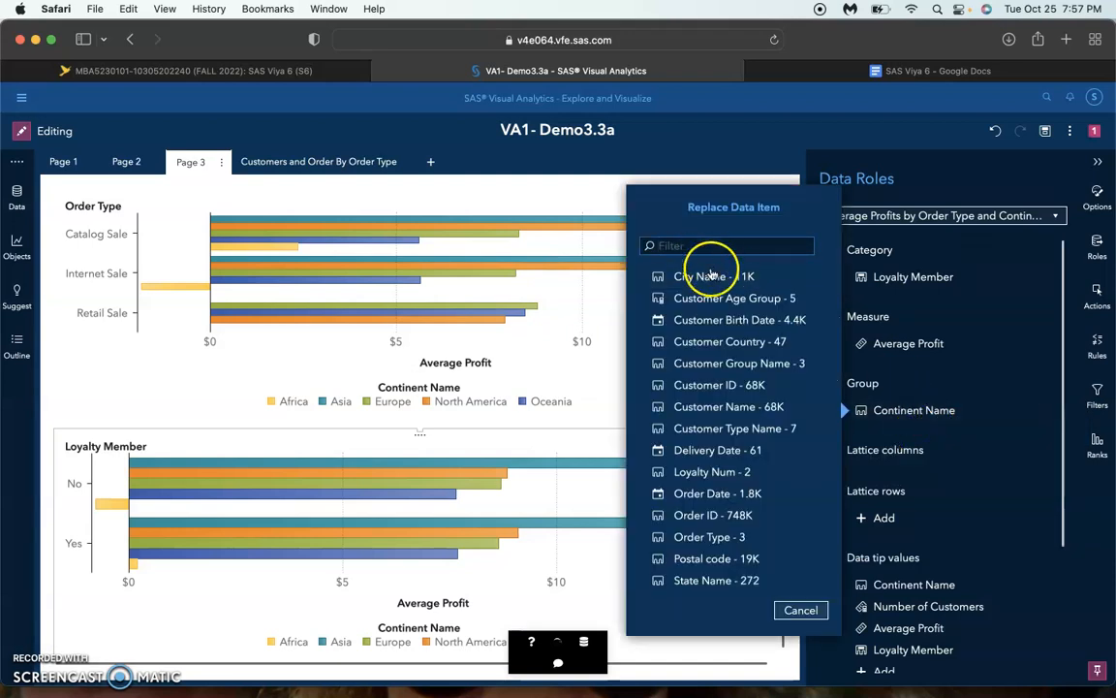
left_click(719, 303)
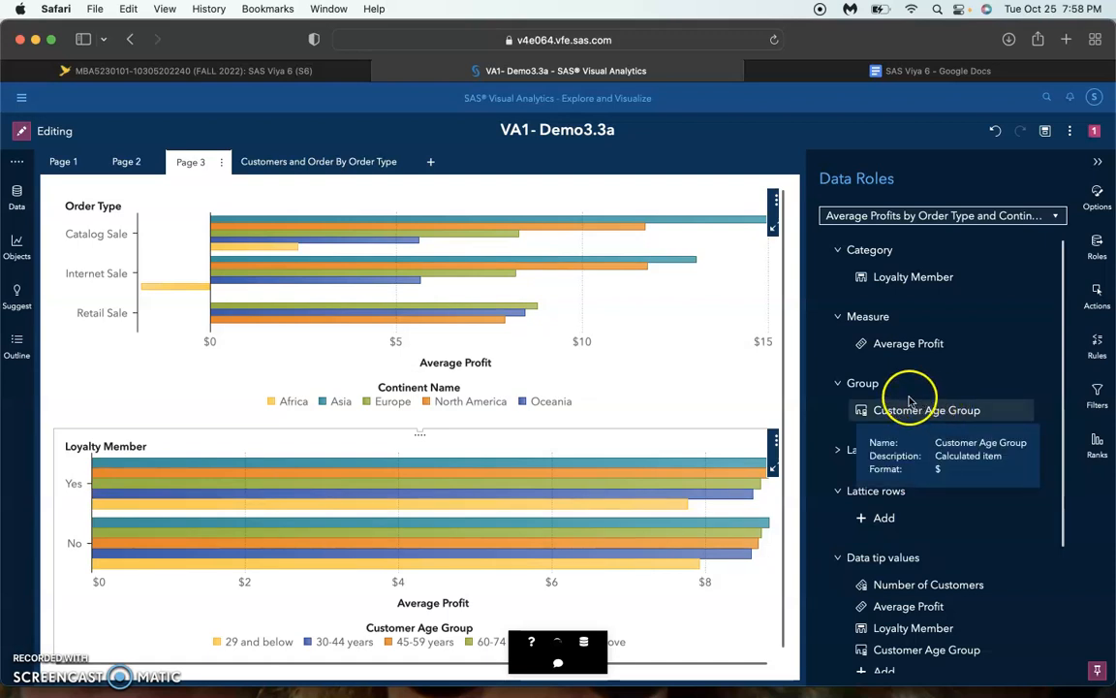
Rename the Loyalty Member bar chart object as "Average Profits by Loyalty Membership and Age Group"
left_click(1099, 206)
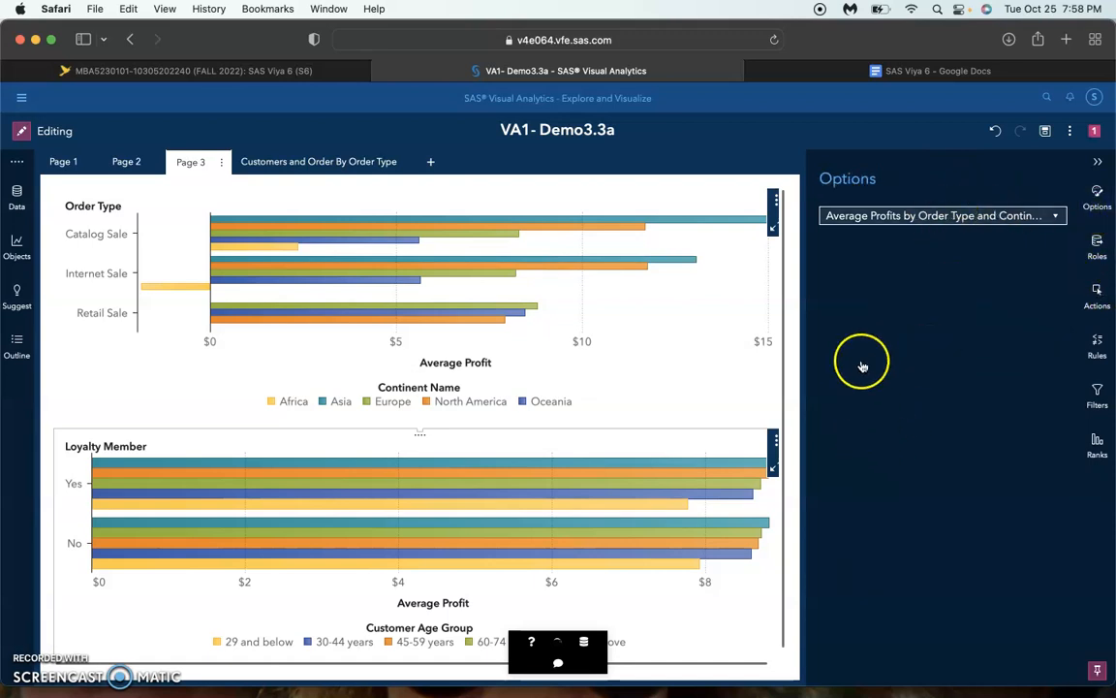
triple_click(954, 293)
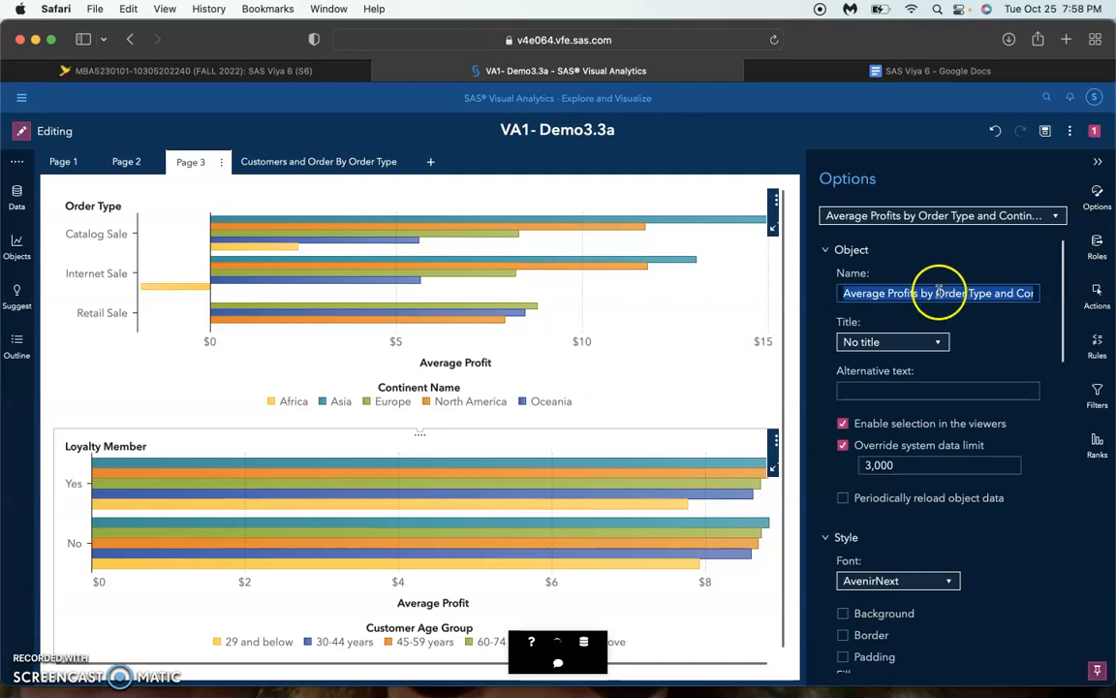
left_click(938, 293)
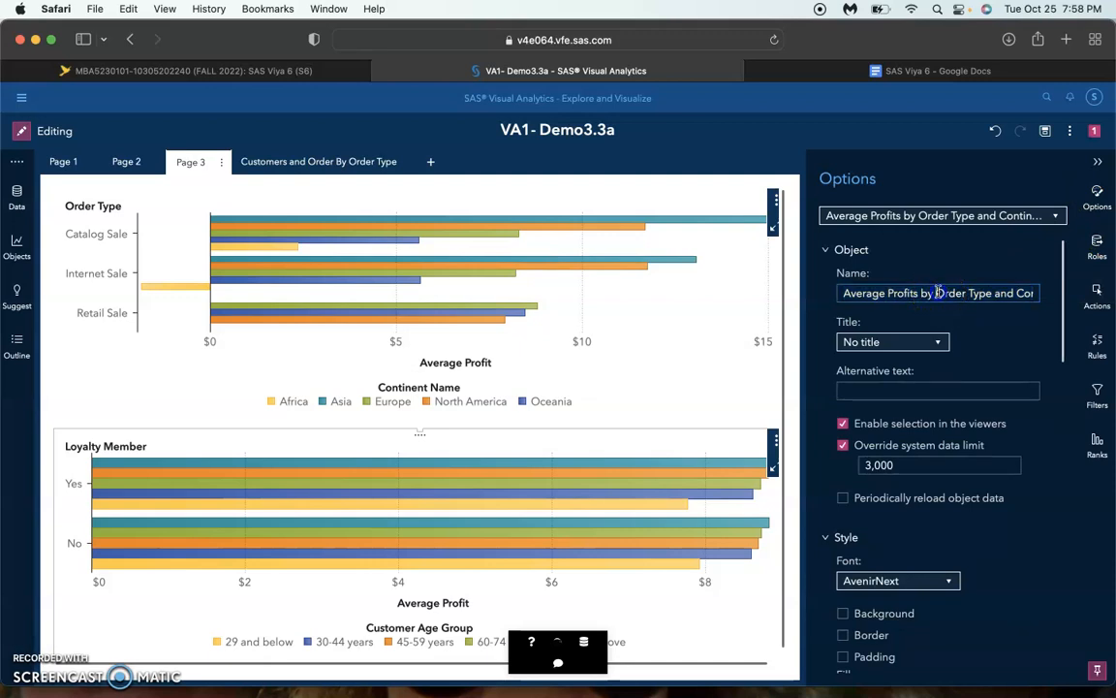
left_click_drag(957, 292, 1112, 292)
type("Loyaltly Memb")
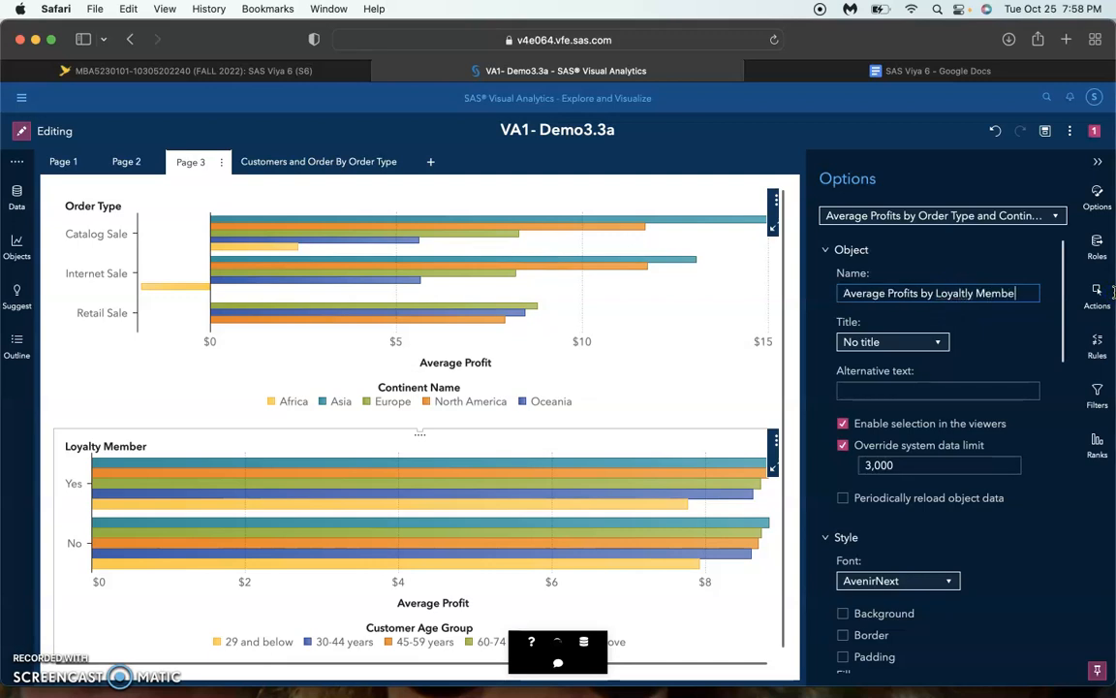
type("ership and")
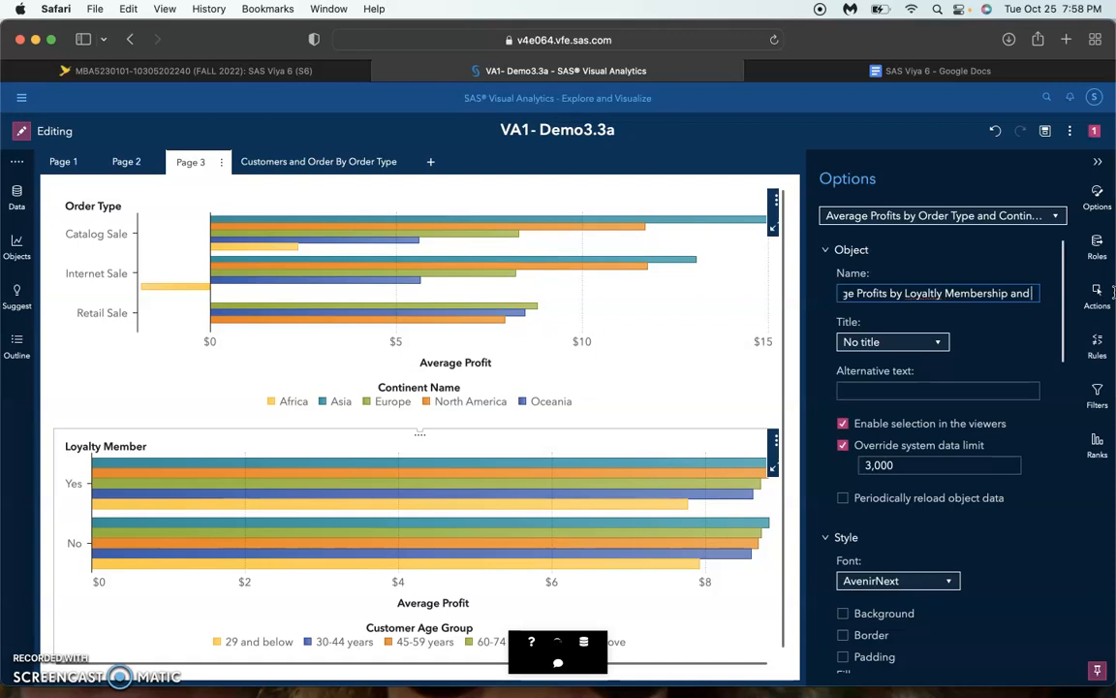
type(" Age Group")
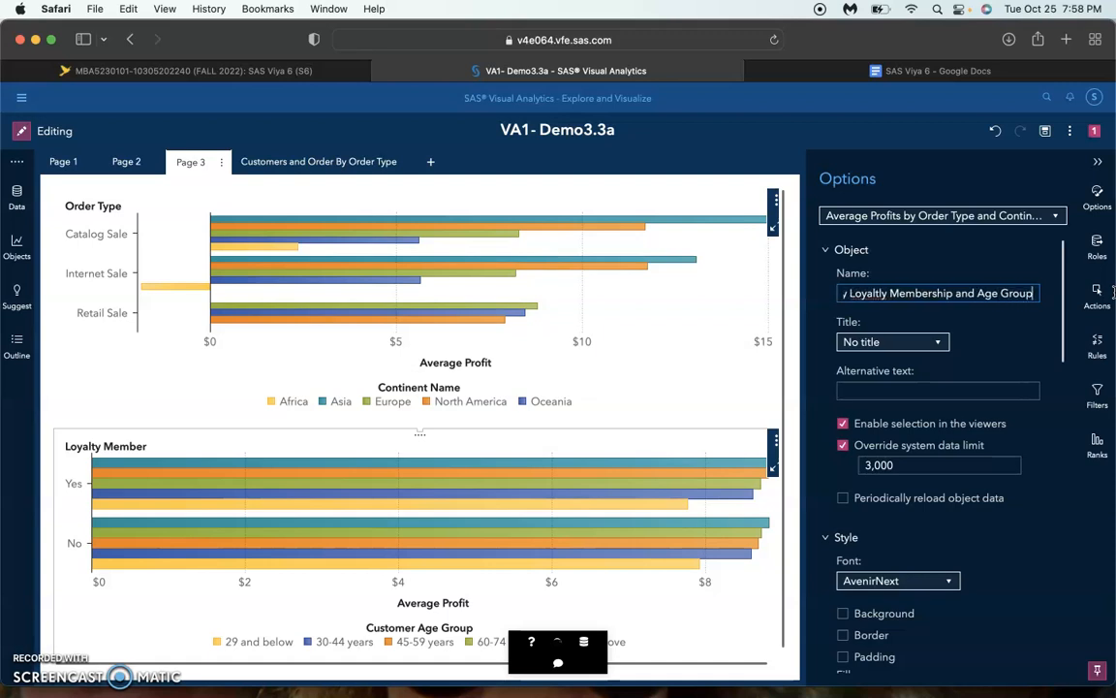
left_click(851, 293)
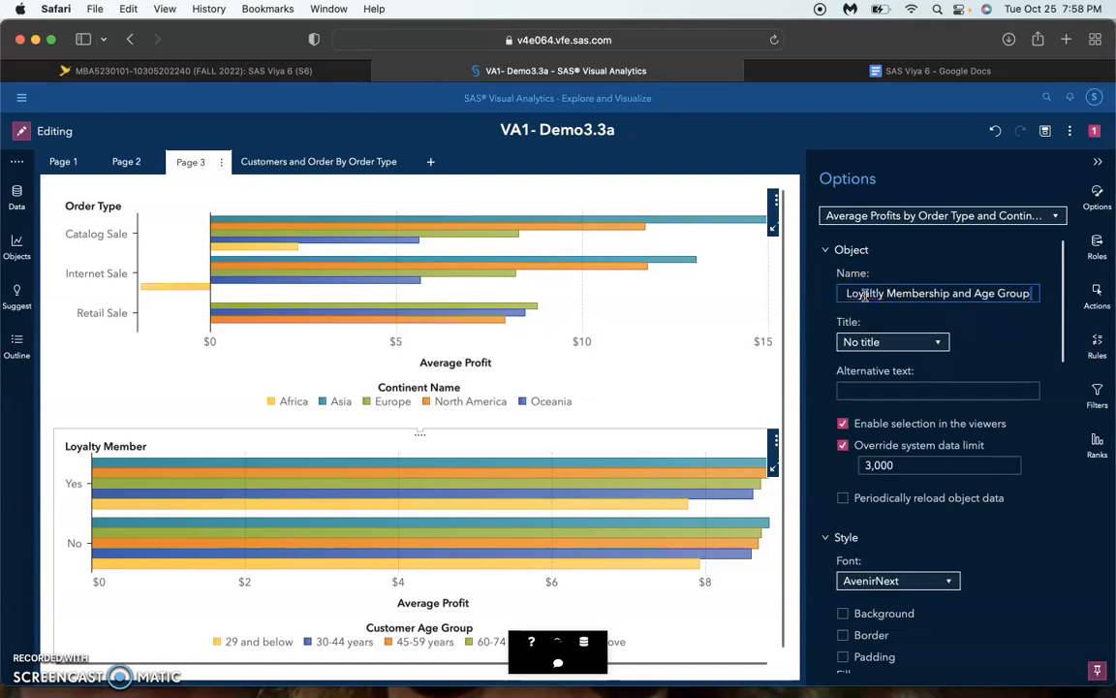
type("Loyalty")
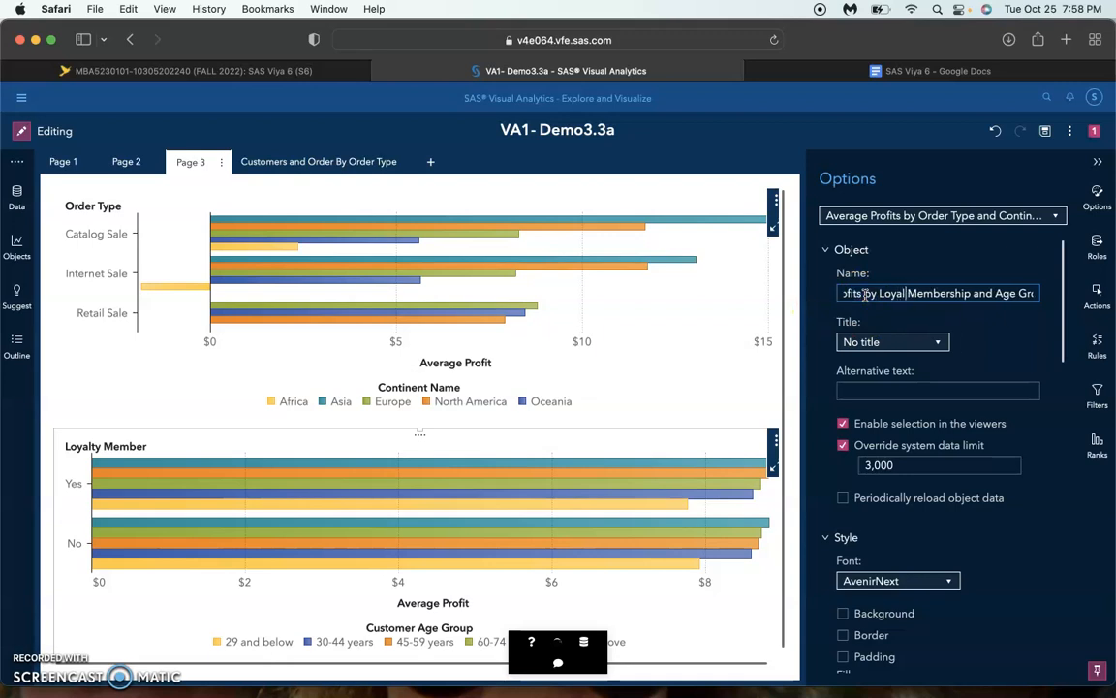
left_click(936, 330)
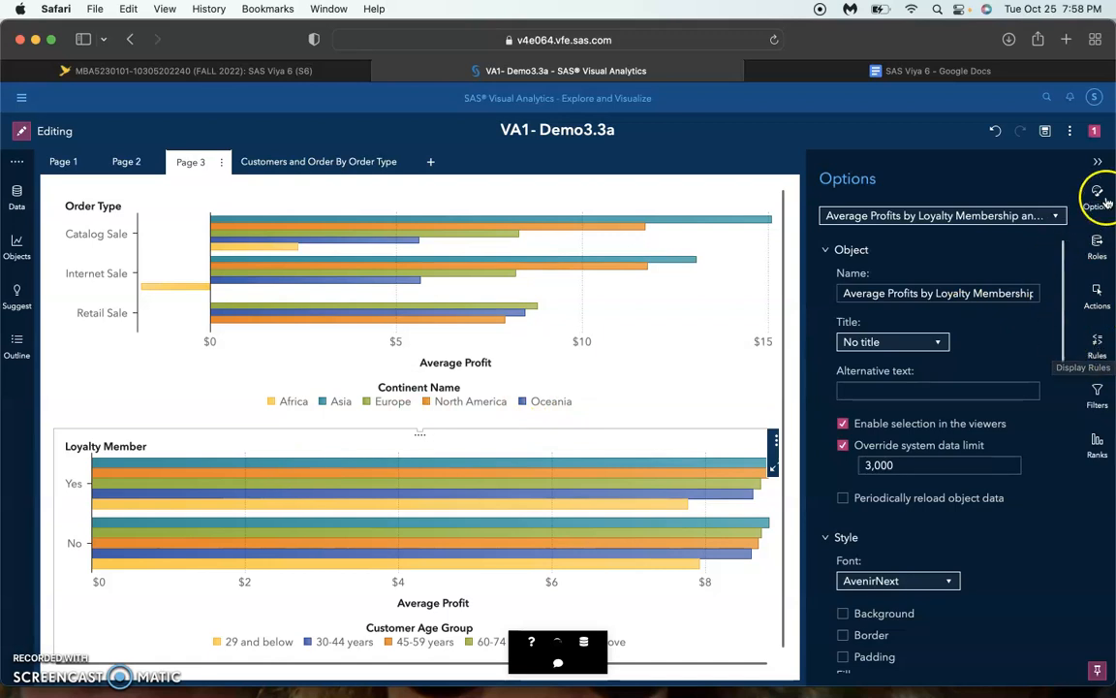
Change the Loyalty Member chart's bars to vertical direction and enlarge the chart by raising its upper edge
scroll(927, 567, "down", 5)
scroll(926, 572, "down", 5)
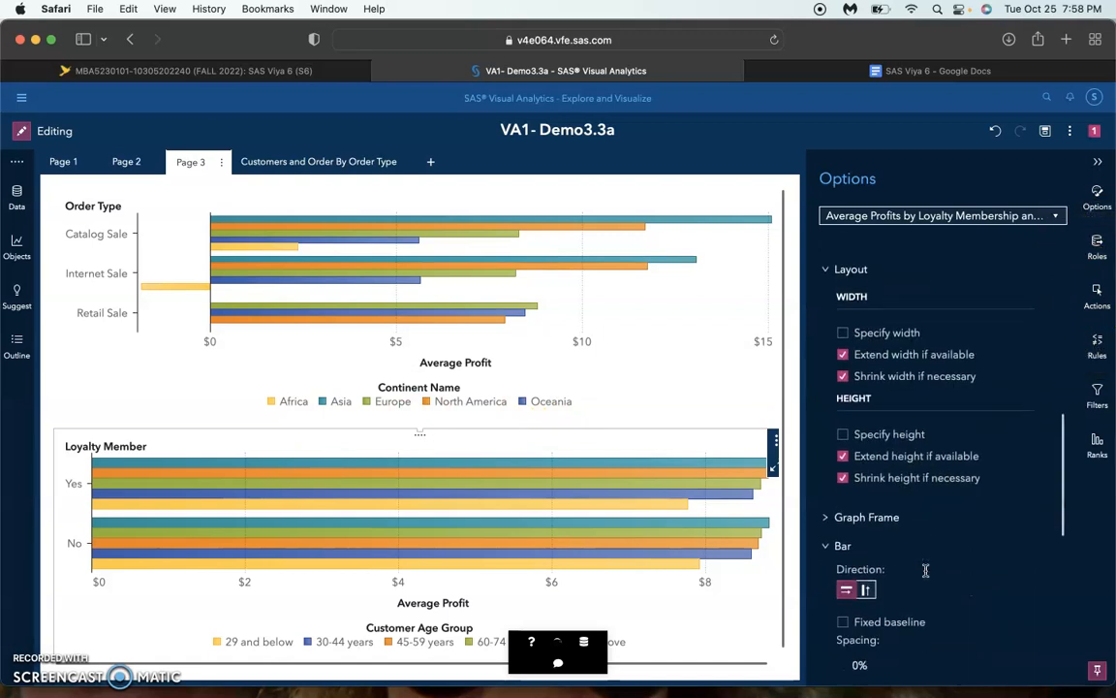
left_click(867, 494)
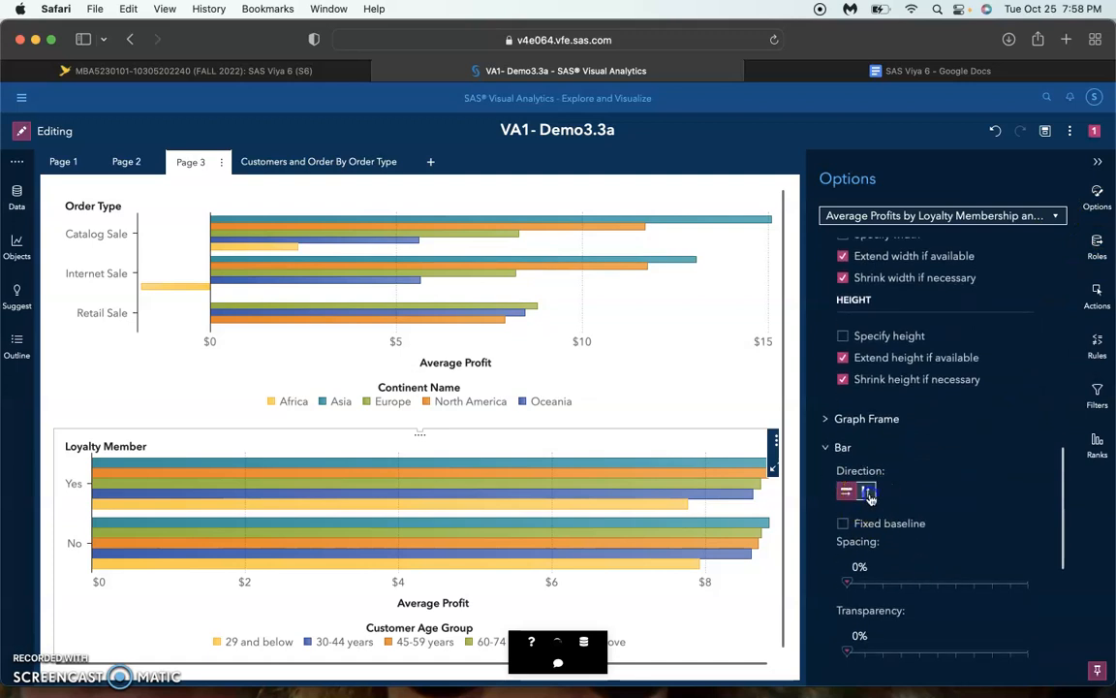
left_click(557, 503)
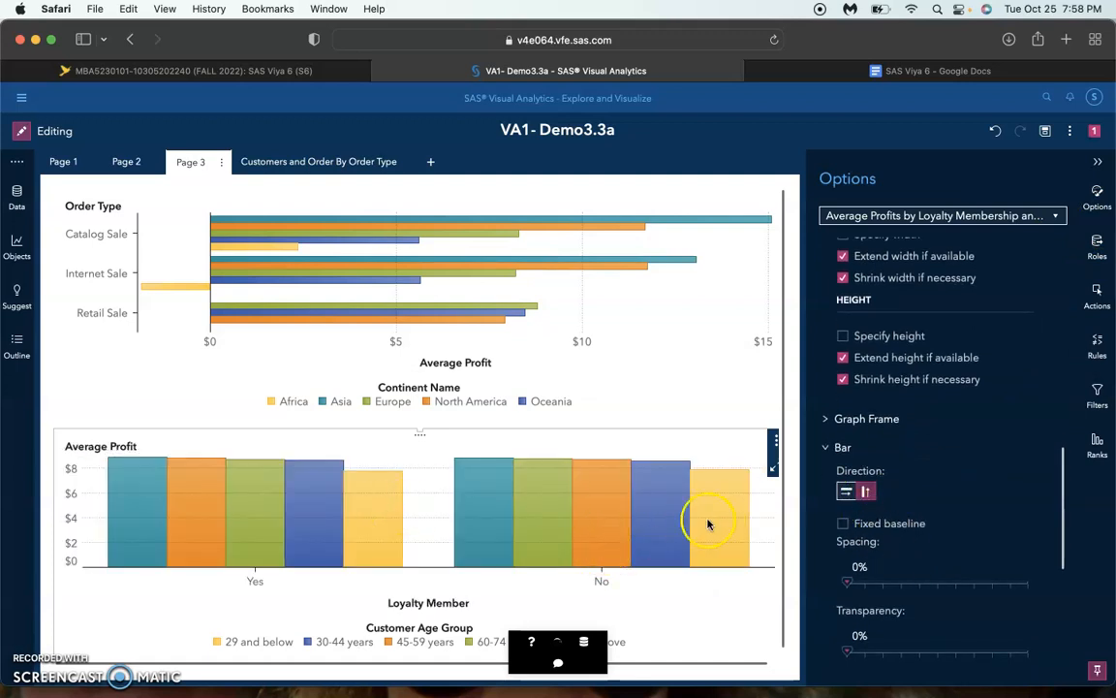
left_click_drag(420, 433, 423, 294)
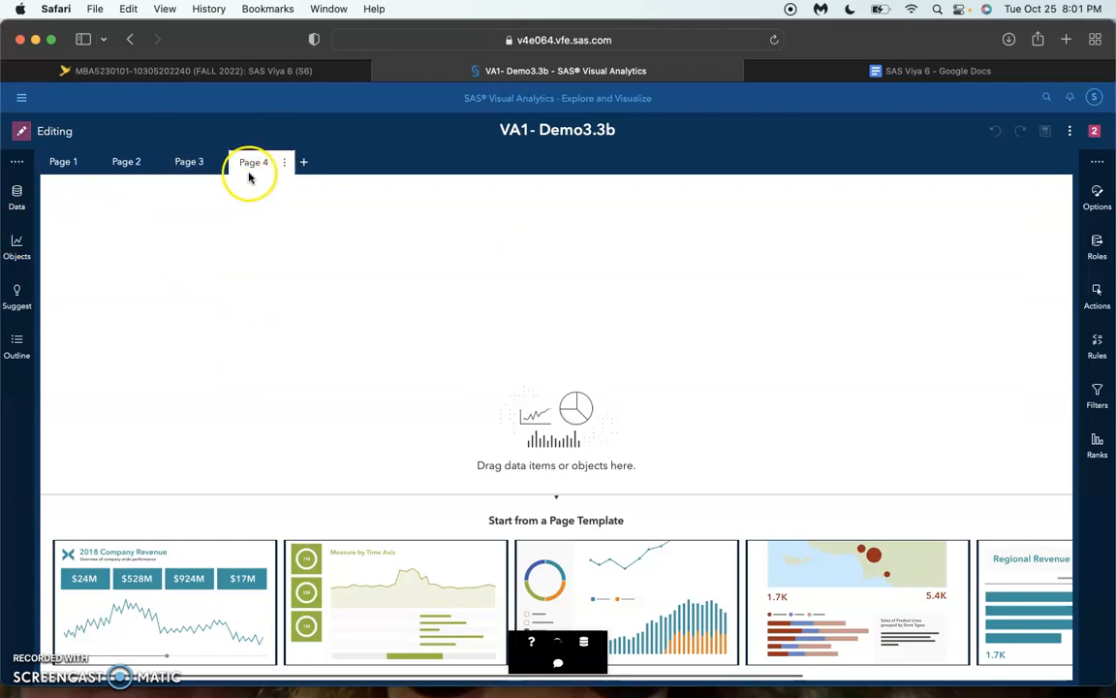
Change the classification of the State Name data item in CUSTOMERS_CLEAN from Category to Geography
left_click(18, 193)
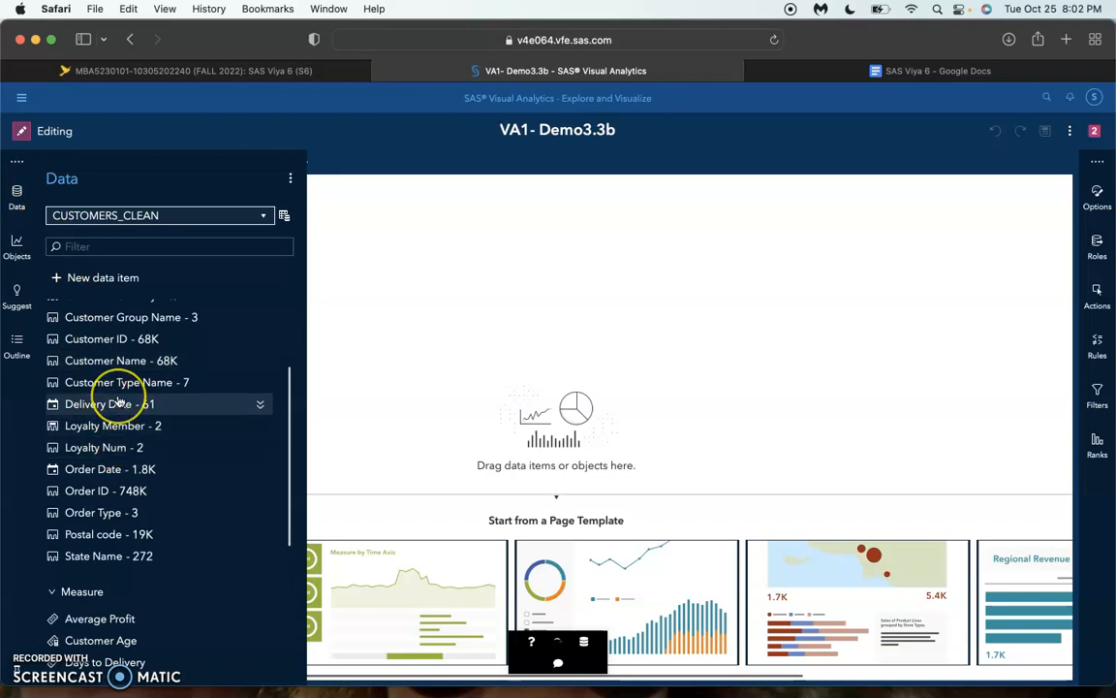
mouse_move(119, 403)
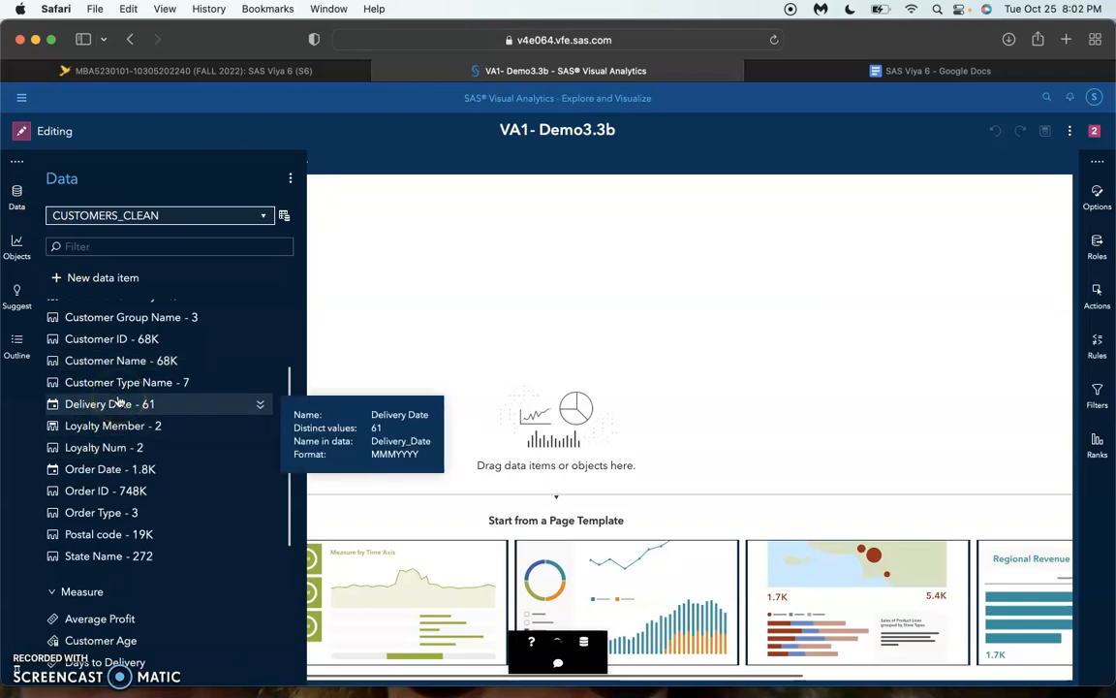
mouse_move(153, 457)
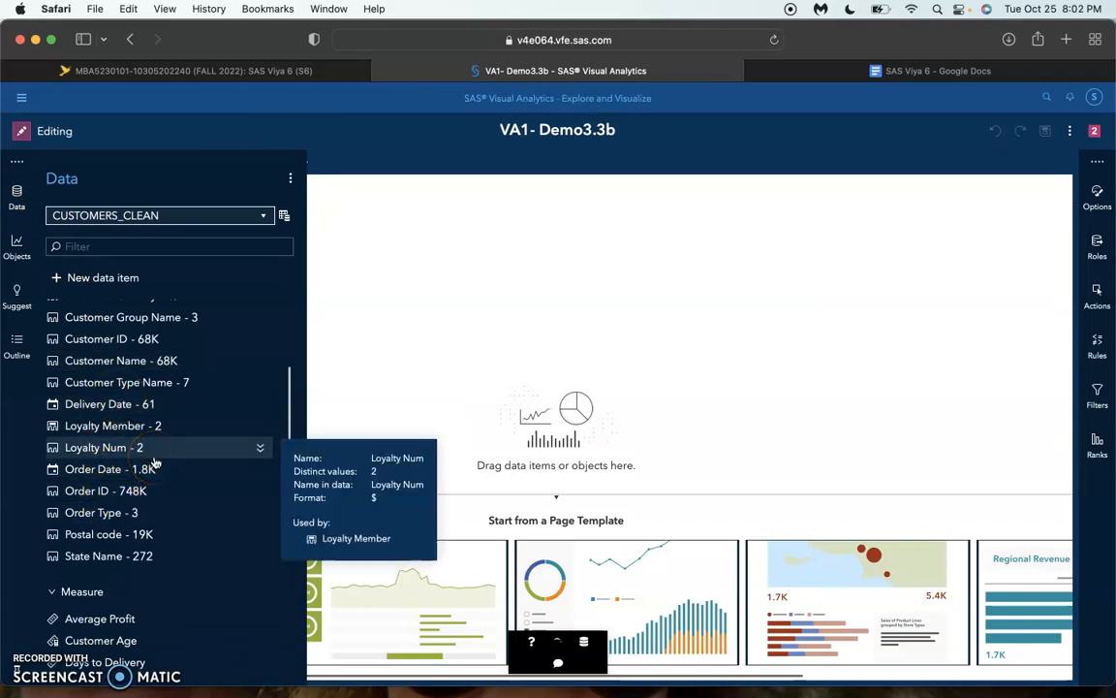
scroll(153, 463, "up", 3)
scroll(155, 470, "down", 3)
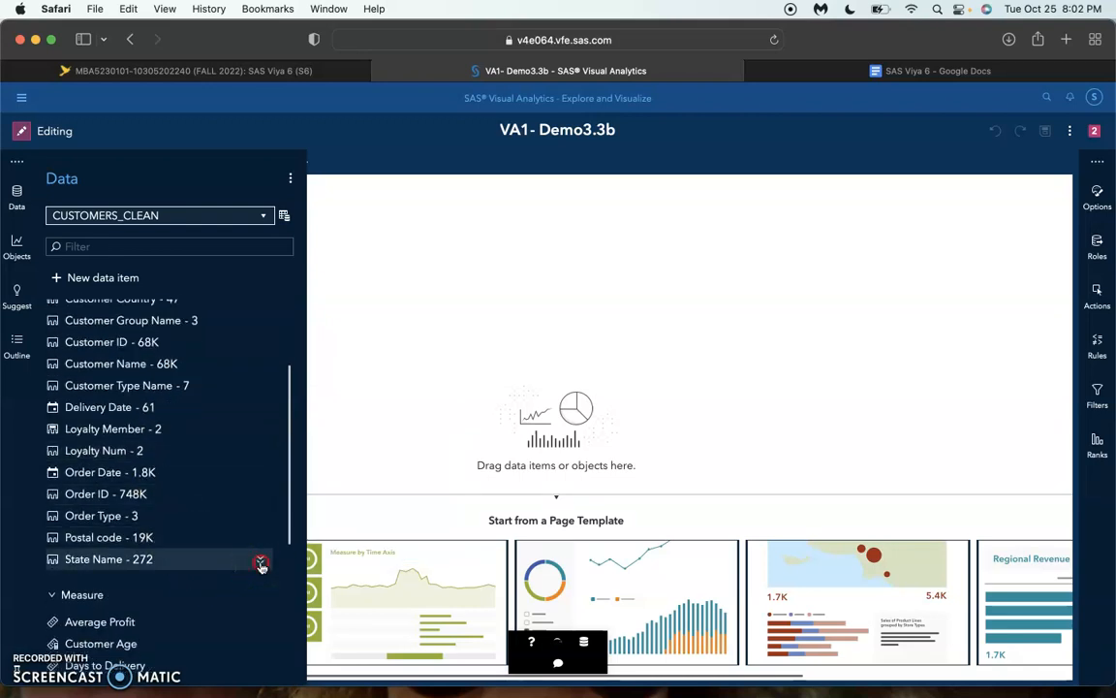
left_click(261, 563)
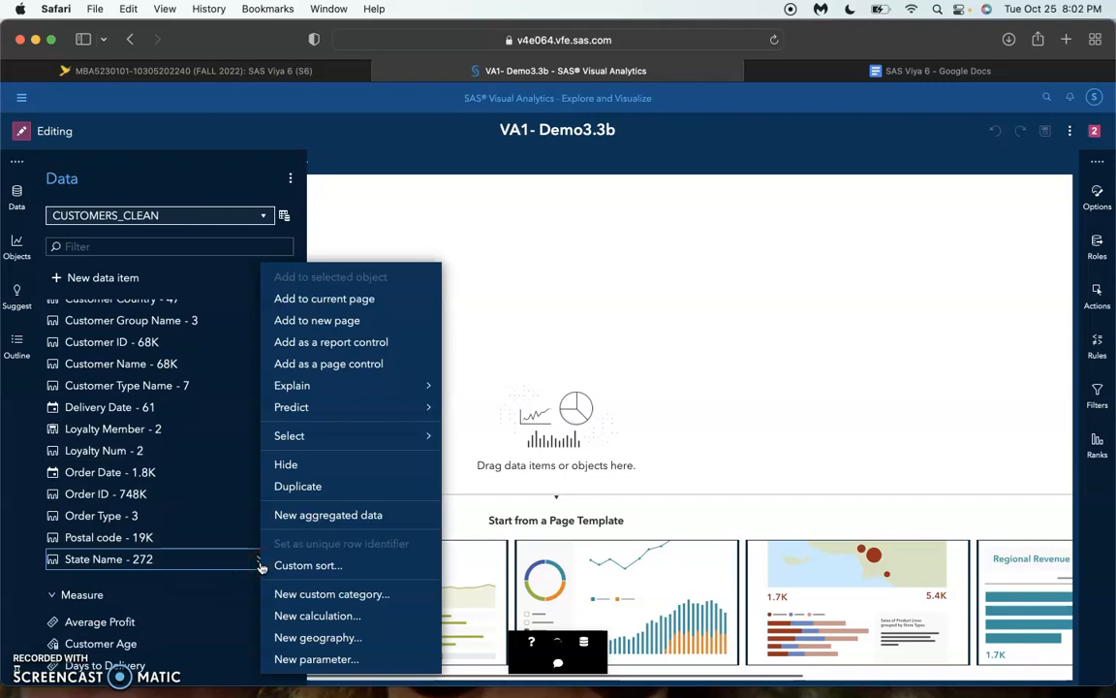
left_click(257, 565)
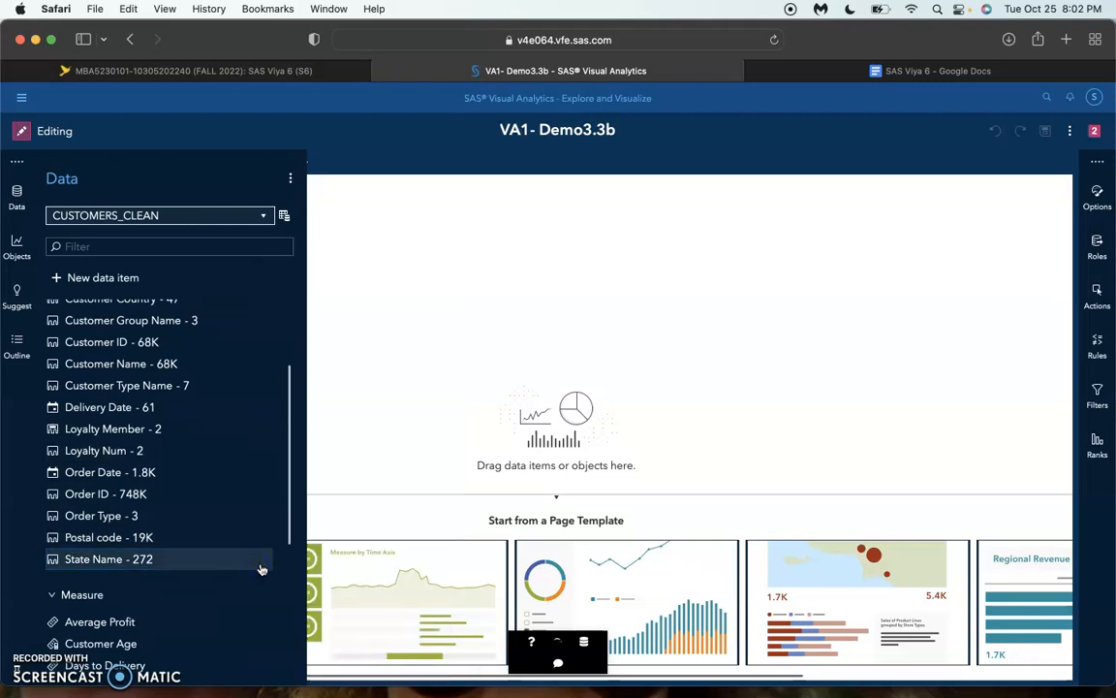
left_click(261, 564)
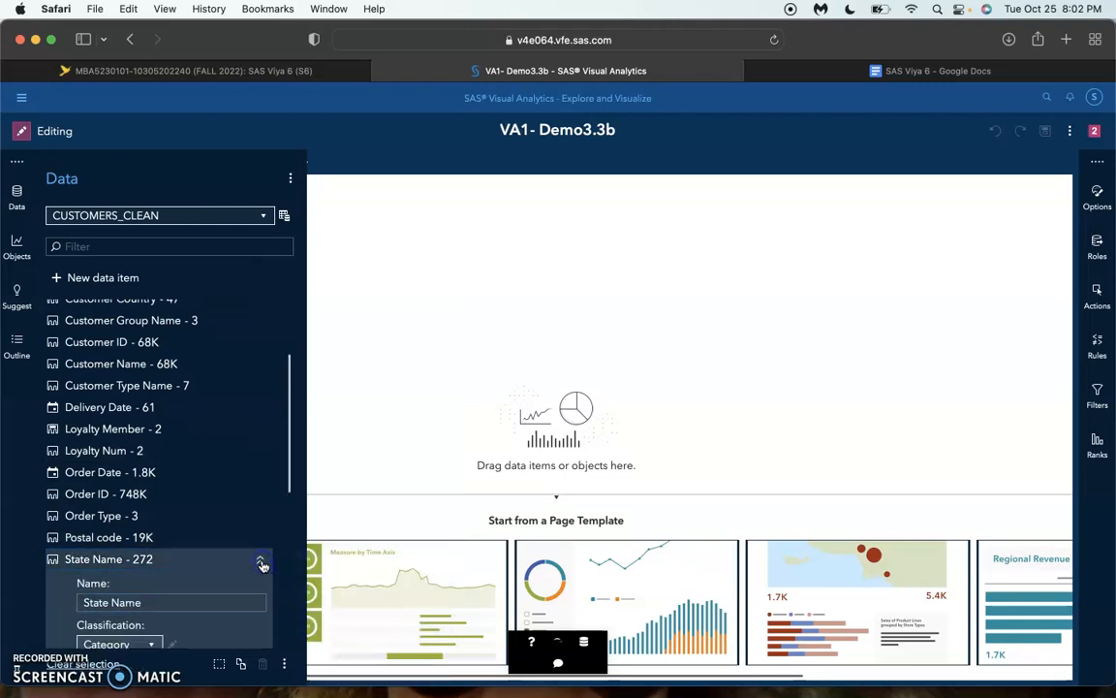
left_click(148, 549)
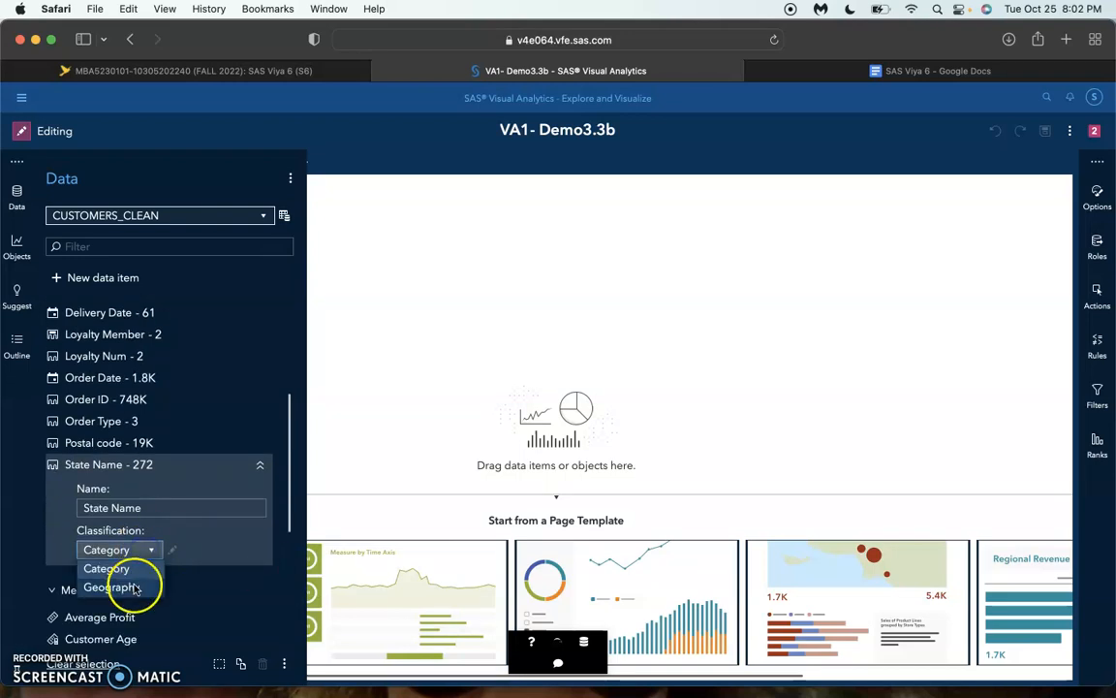
left_click(136, 587)
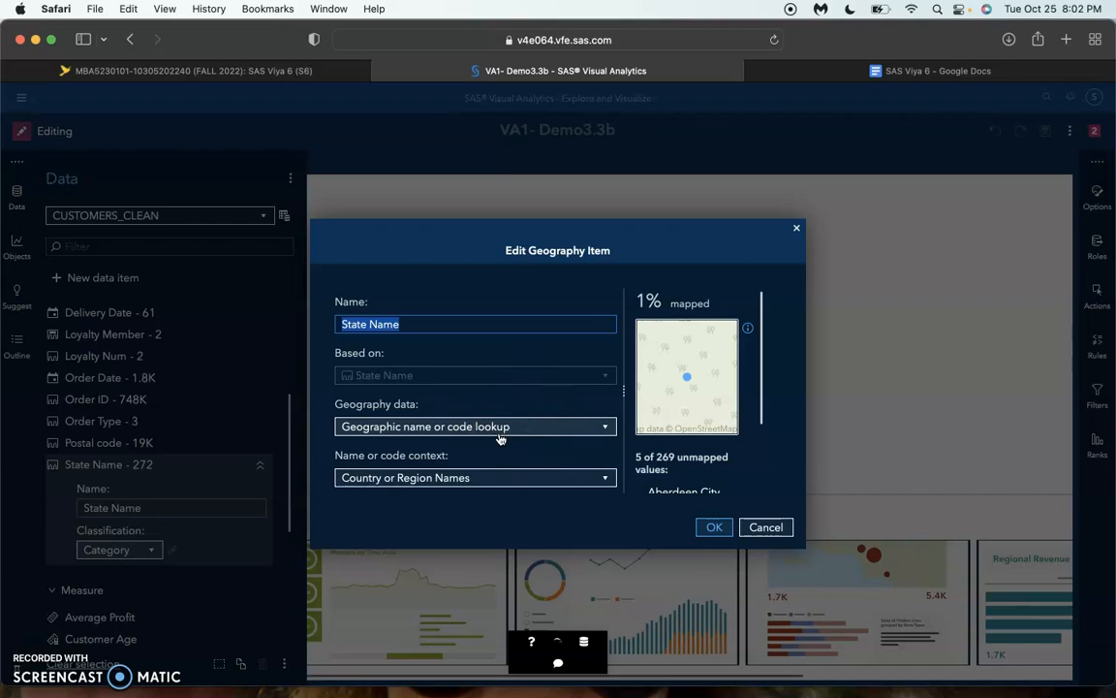
Set the name or code context of the State Name geography item to US State Names and save it
left_click(491, 478)
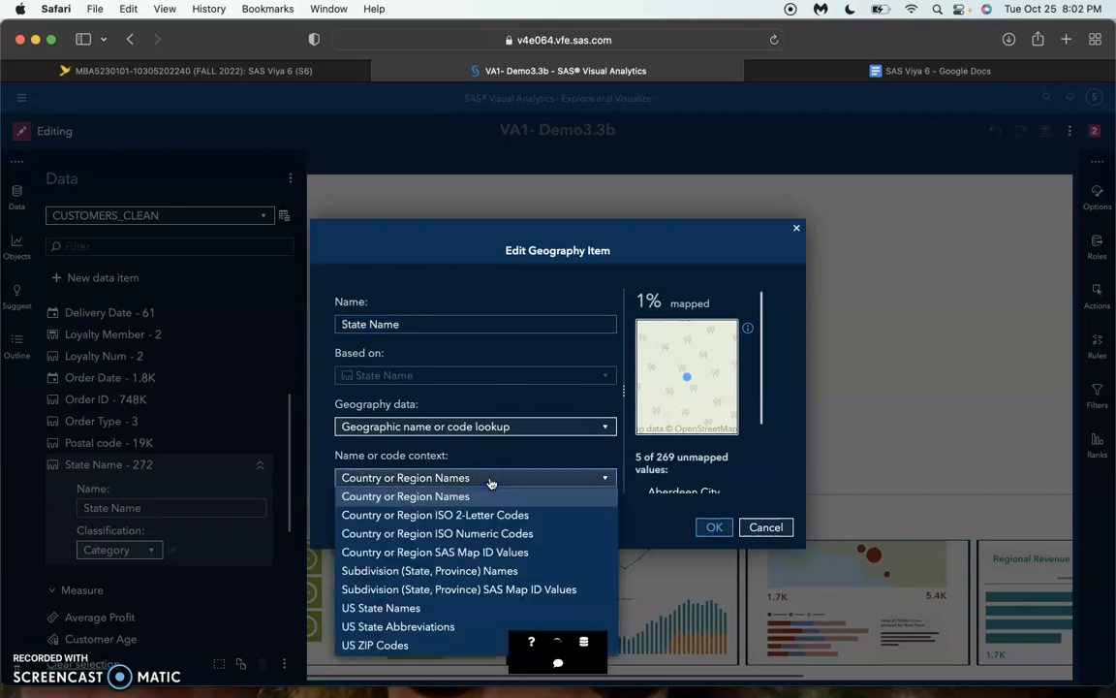
left_click(422, 591)
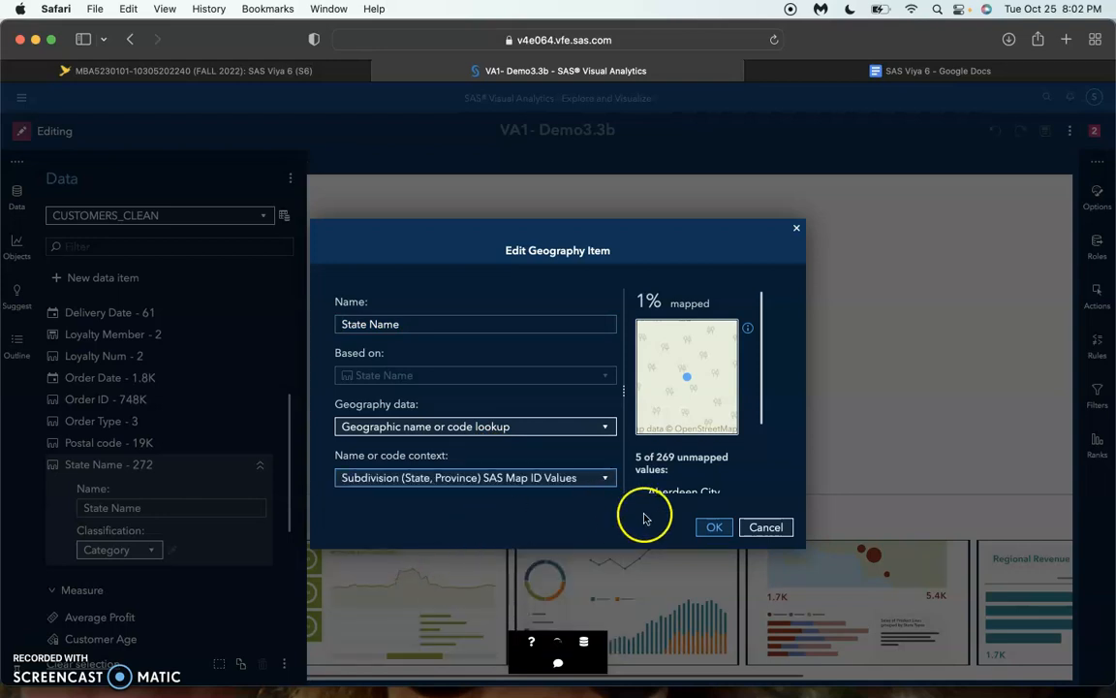
left_click(589, 481)
left_click(405, 610)
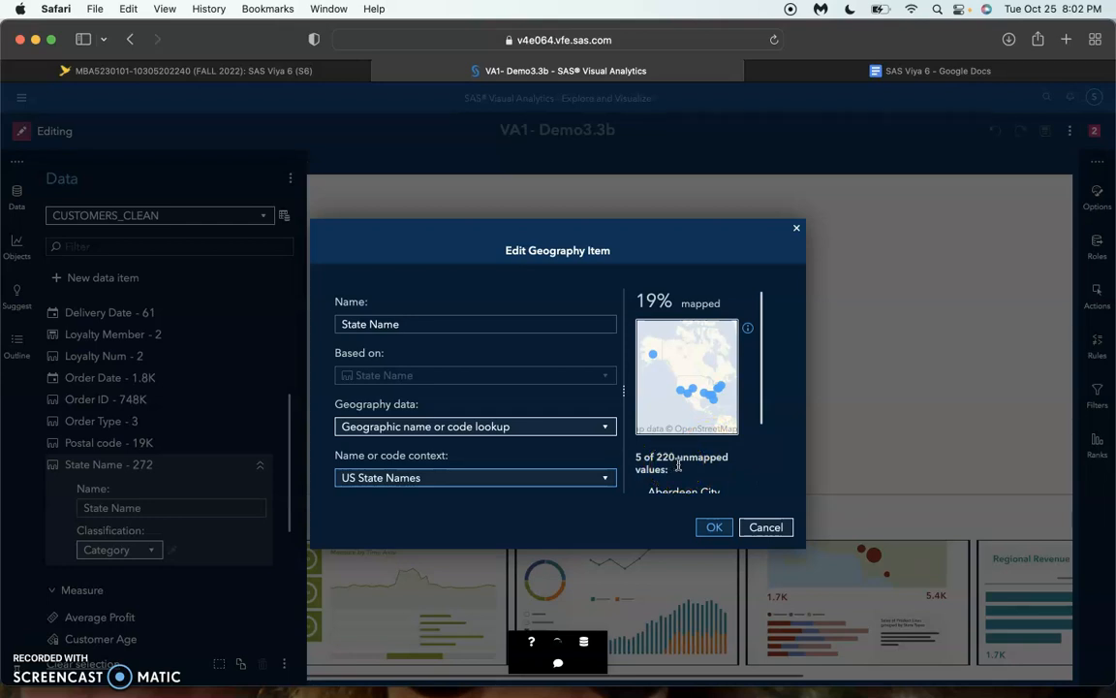
left_click(714, 528)
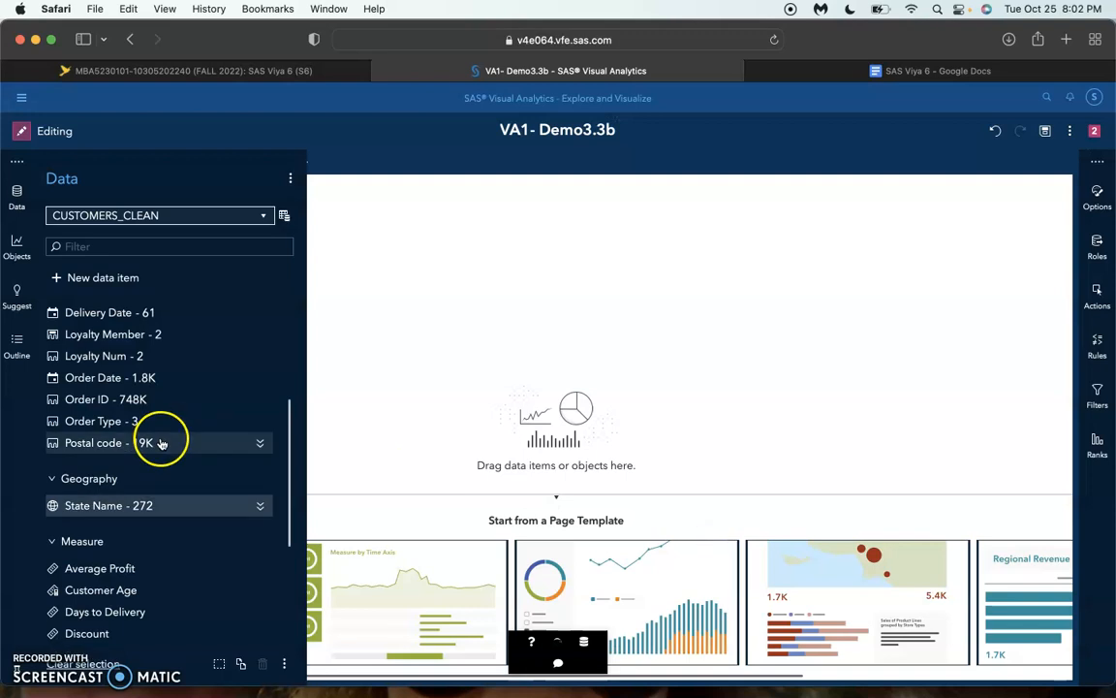
Reclassify the Postal code data item as Geography, using US ZIP Codes as its name or code context
scroll(162, 443, "down", 1)
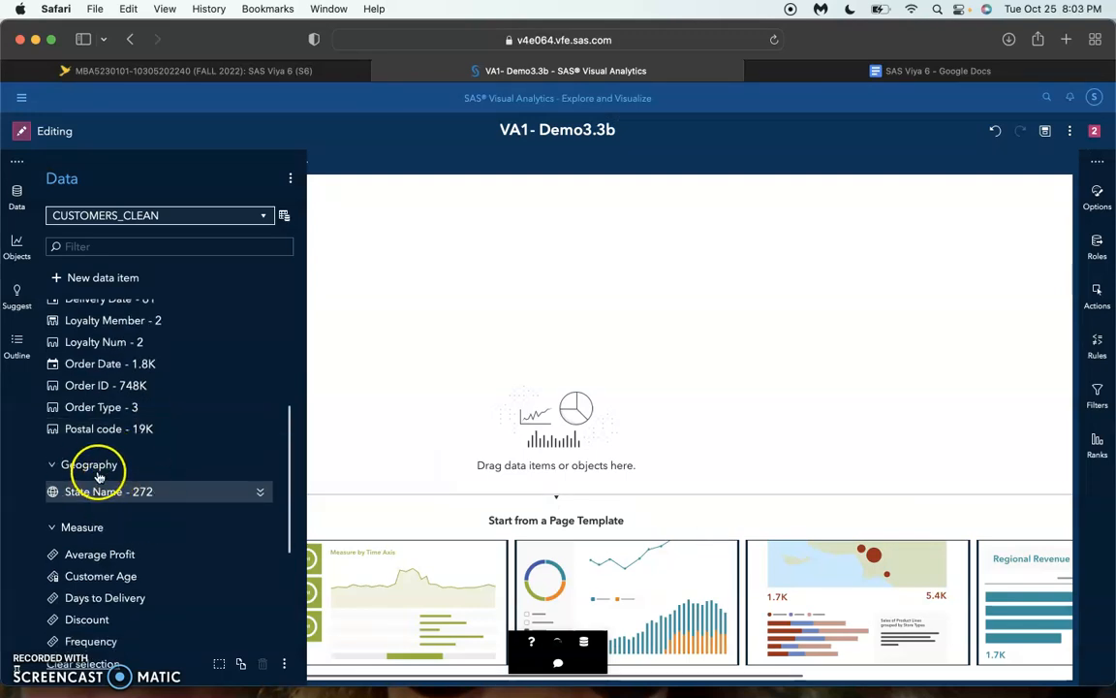
mouse_move(112, 491)
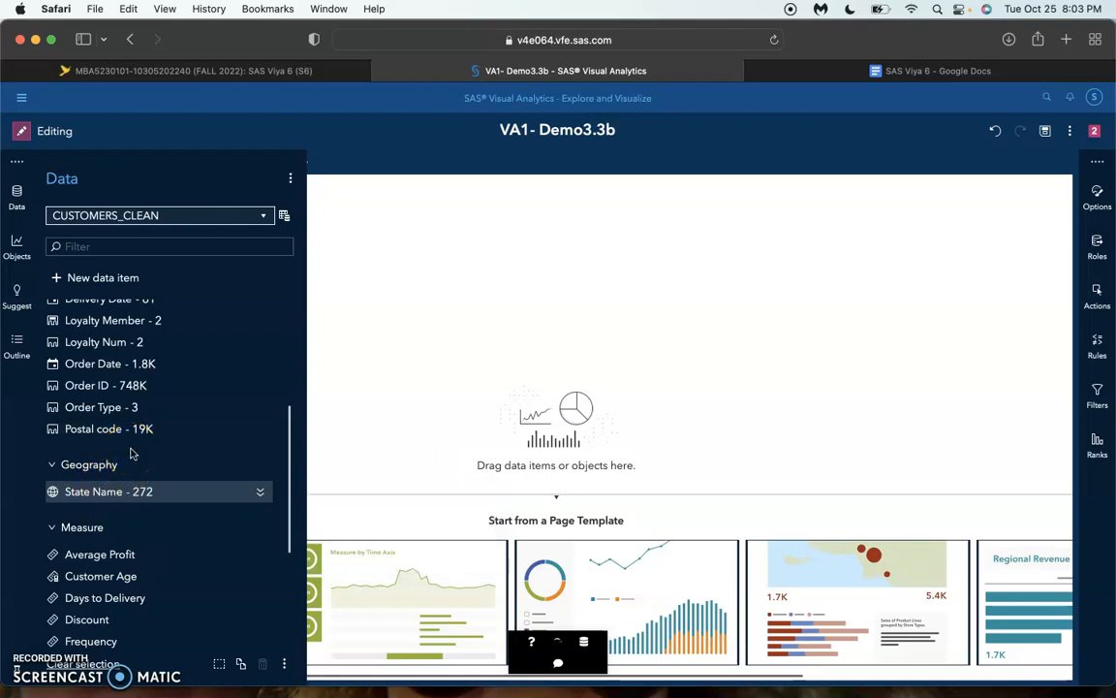
left_click(261, 432)
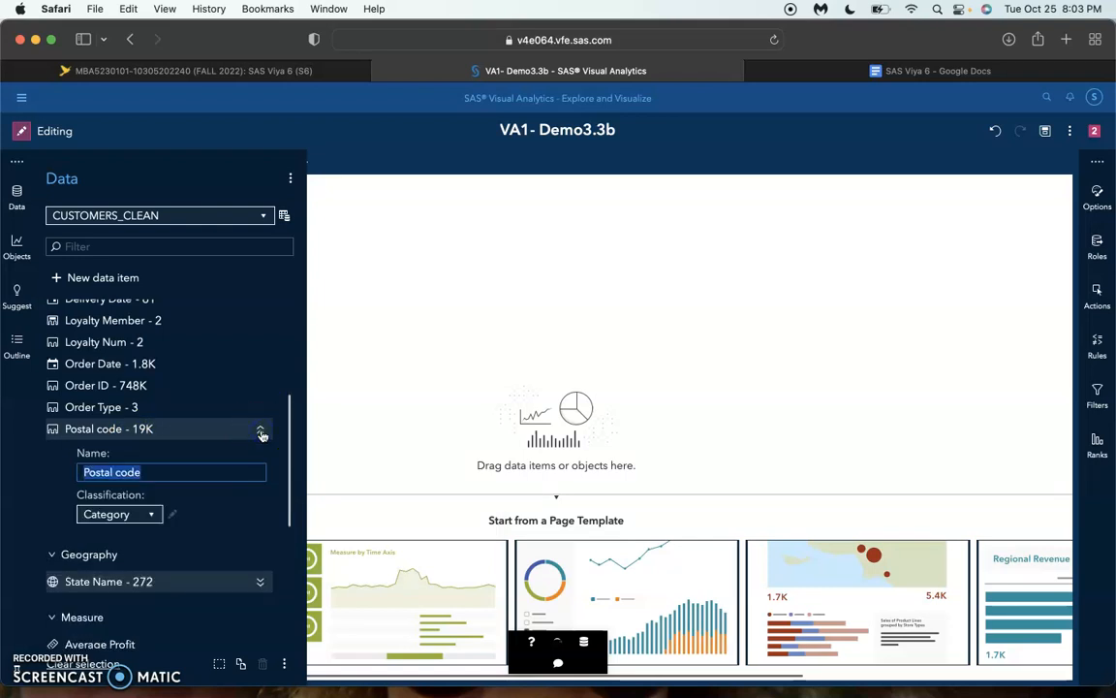
left_click(138, 514)
left_click(127, 554)
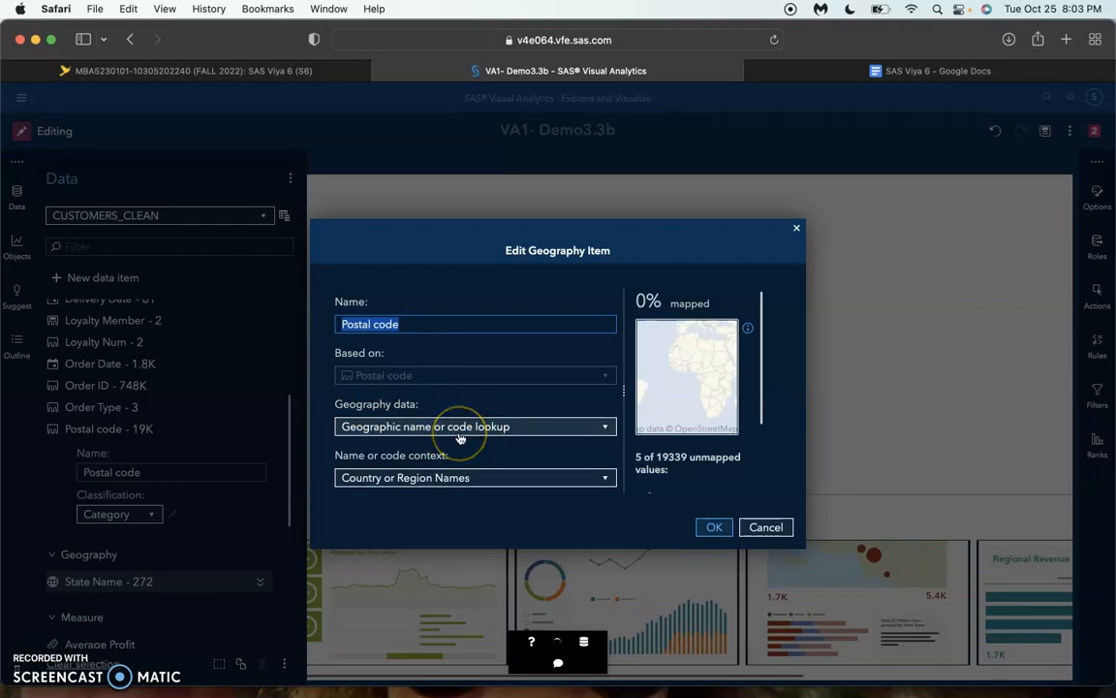
left_click(484, 487)
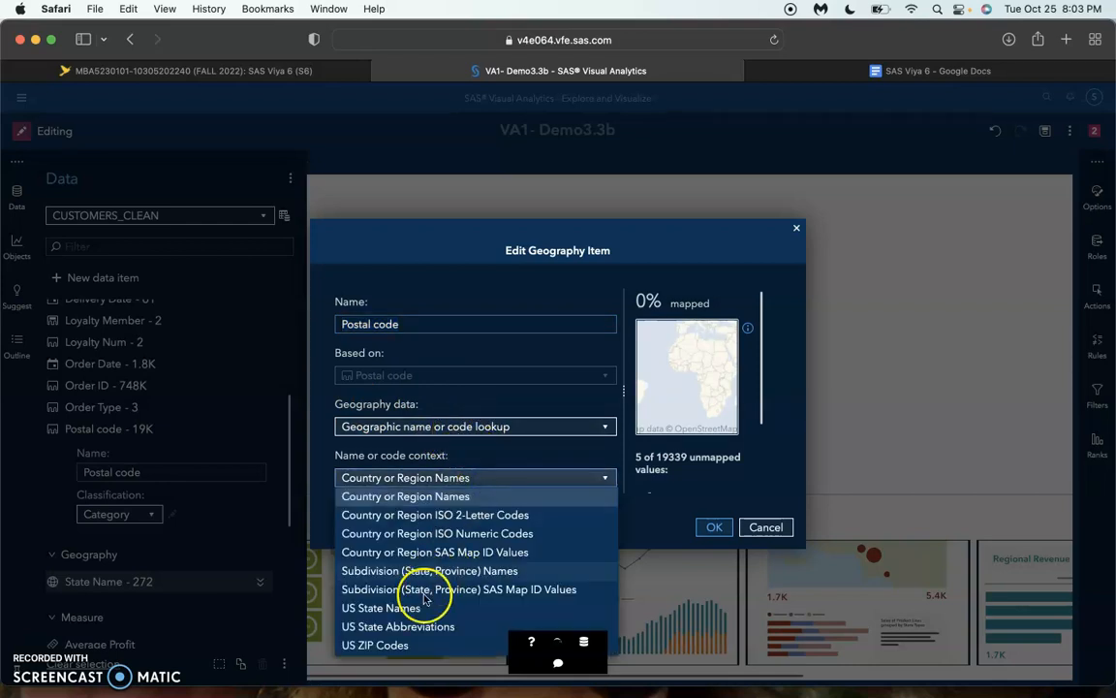
left_click(399, 646)
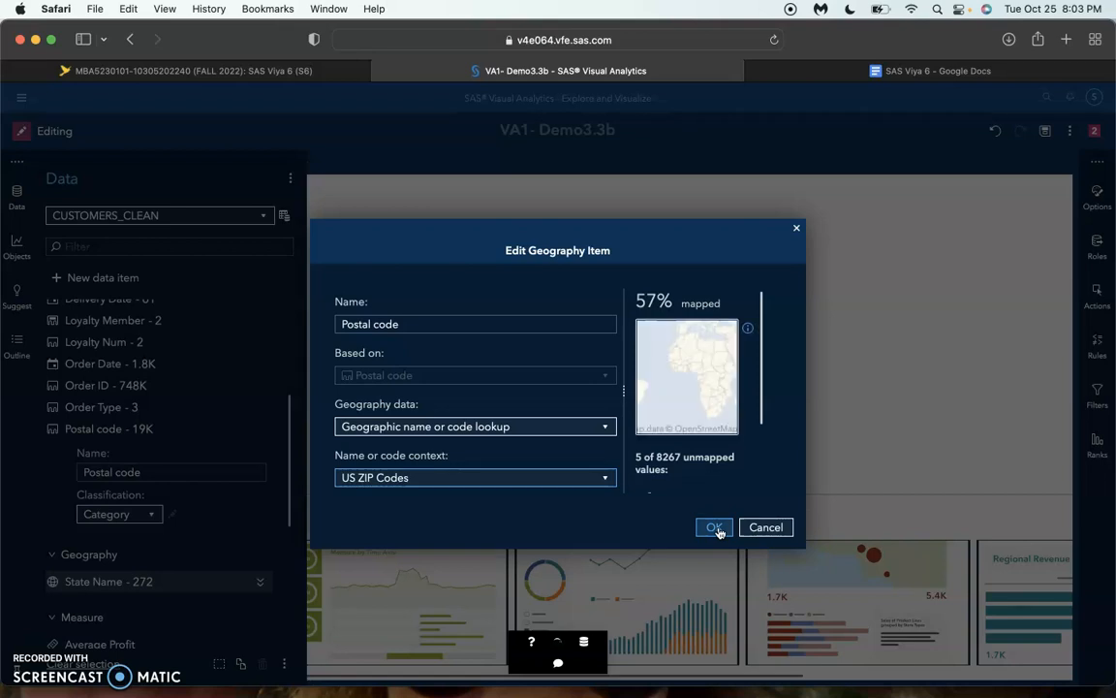
left_click(709, 528)
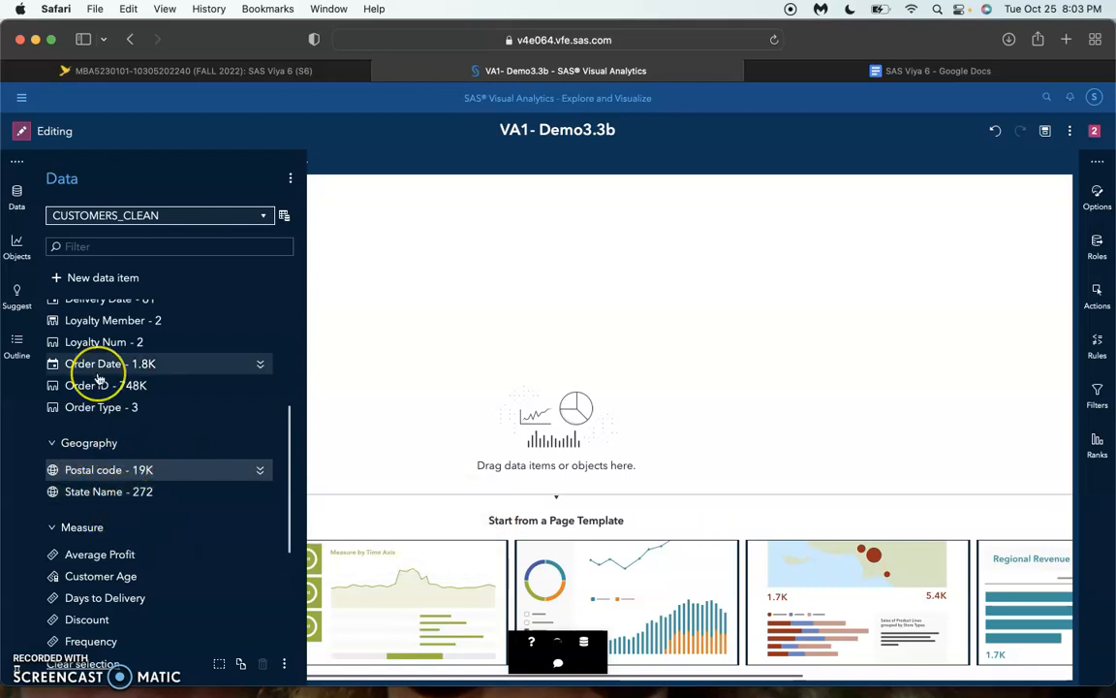
Create a new hierarchy from the geography items State Name and Postal code, with State Name as the upper level
scroll(112, 358, "up", 5)
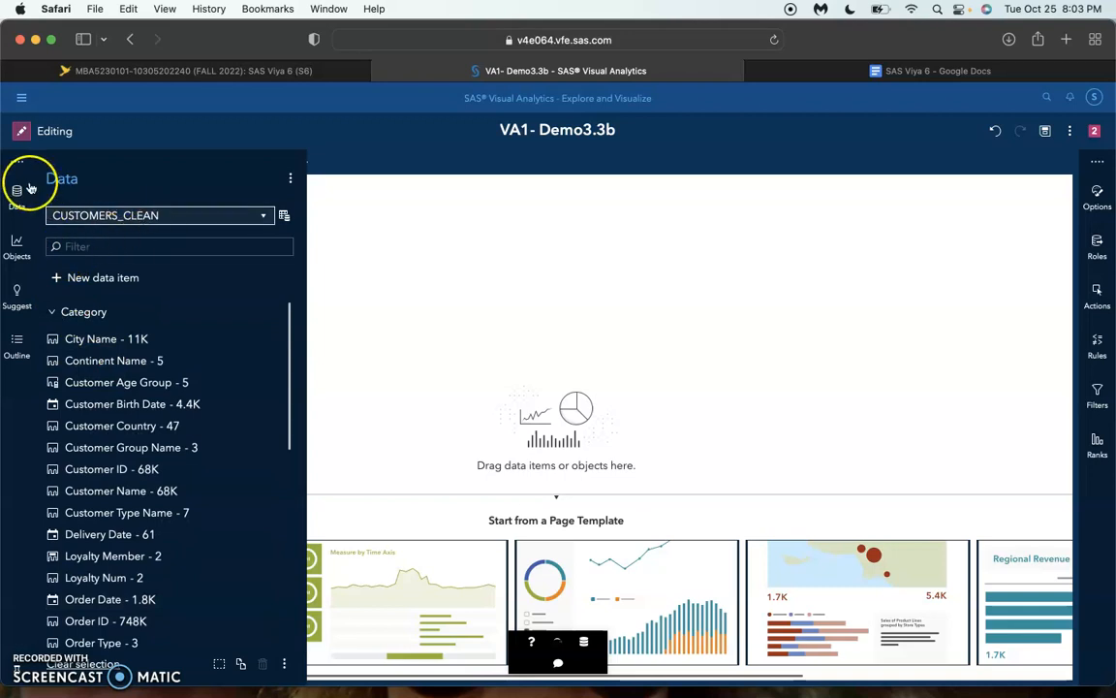
left_click(89, 280)
left_click(86, 317)
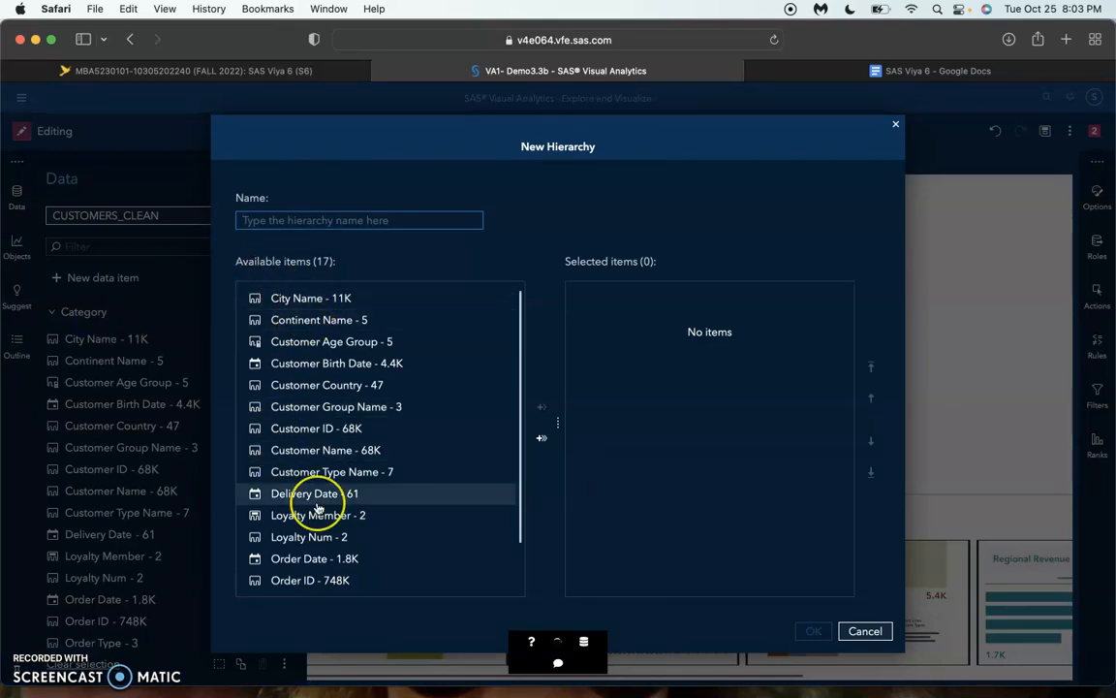
scroll(317, 506, "down", 3)
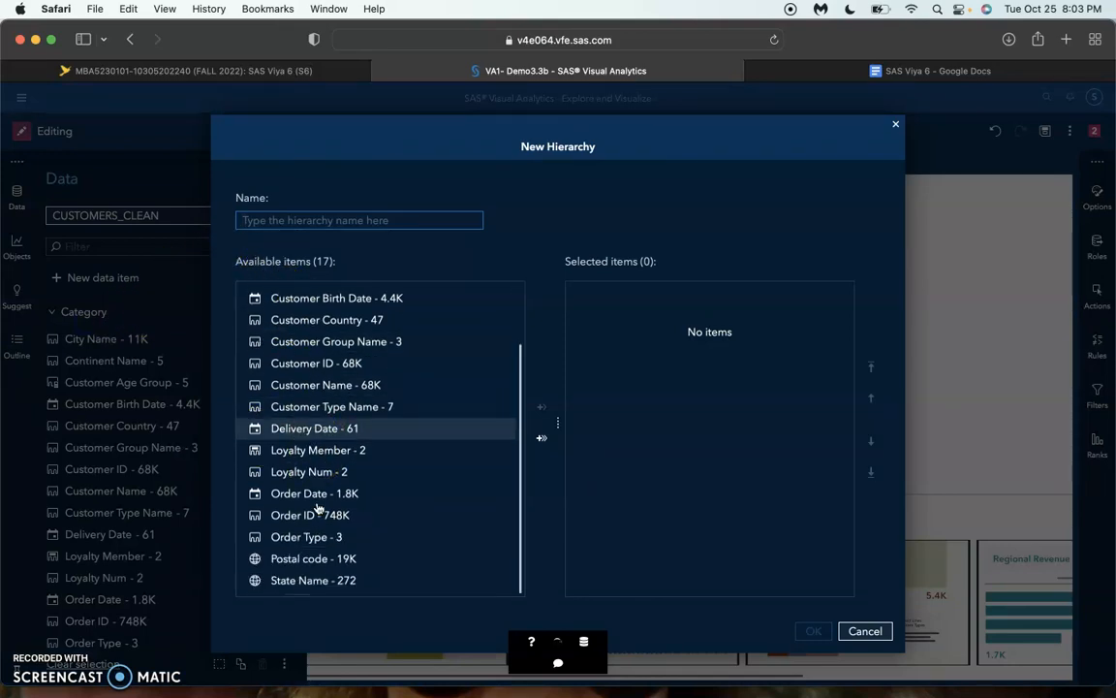
double_click(326, 587)
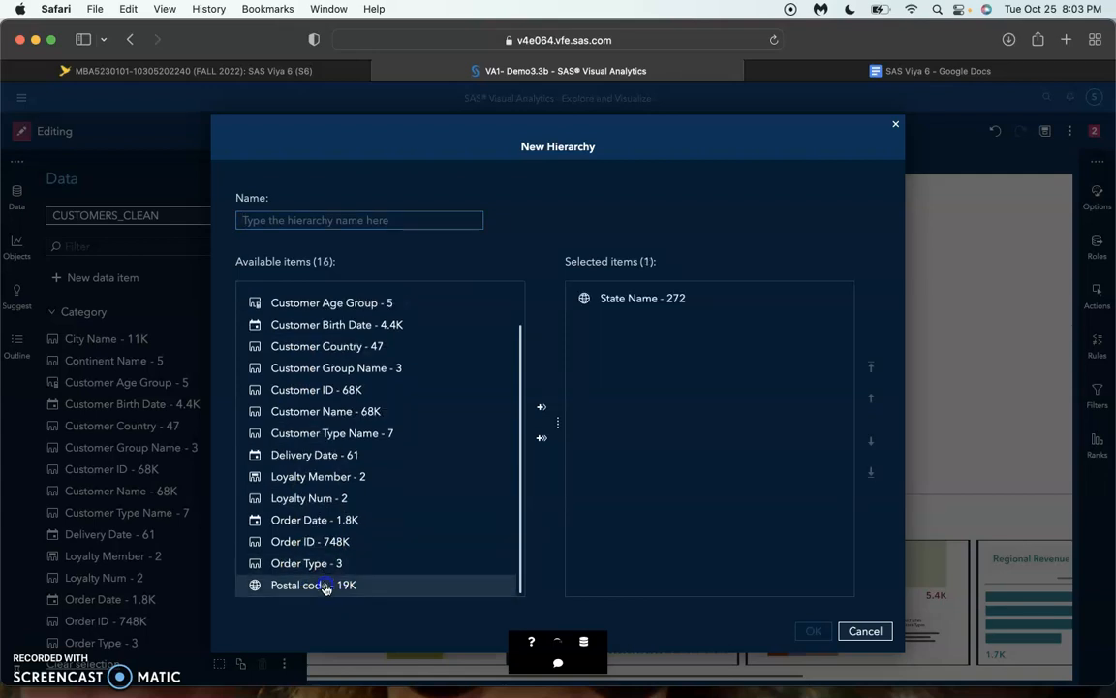
double_click(324, 586)
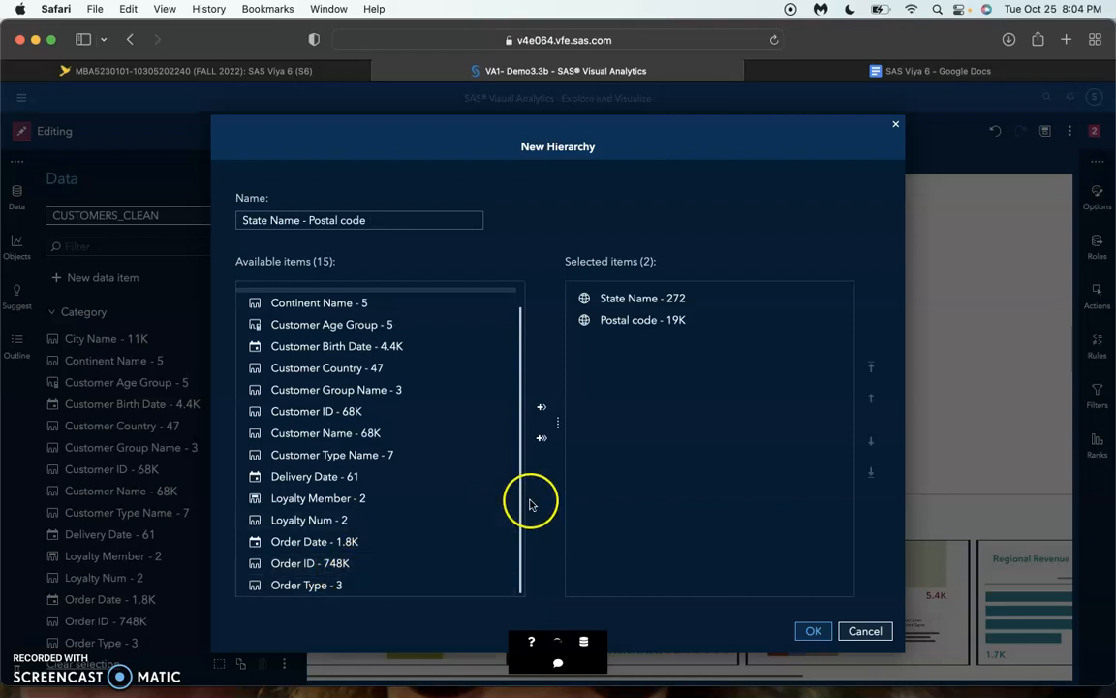
left_click(813, 631)
scroll(125, 290, "up", 2)
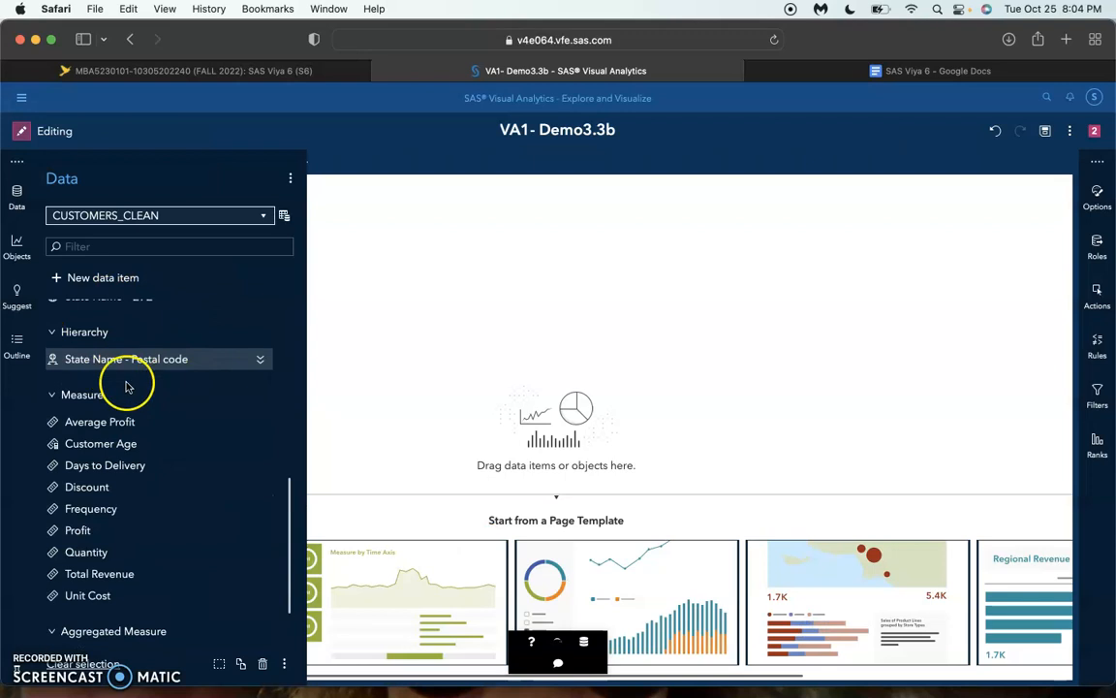
Rename the State Name - Postal code hierarchy as US Hierarchy
mouse_move(110, 374)
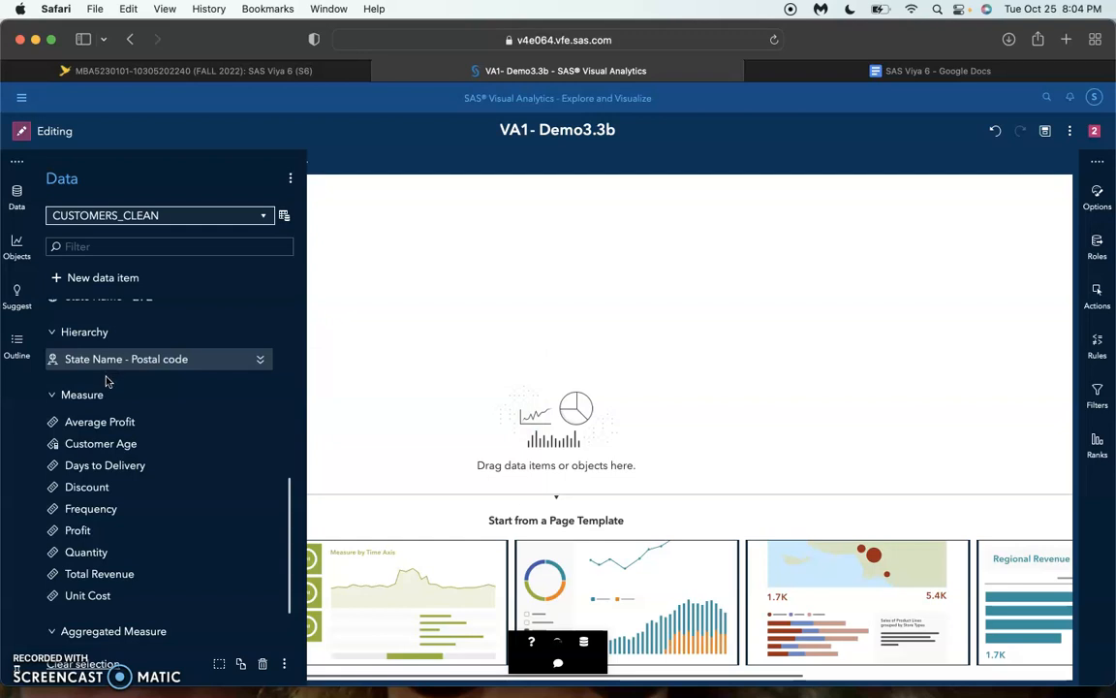
left_click(260, 358)
triple_click(201, 401)
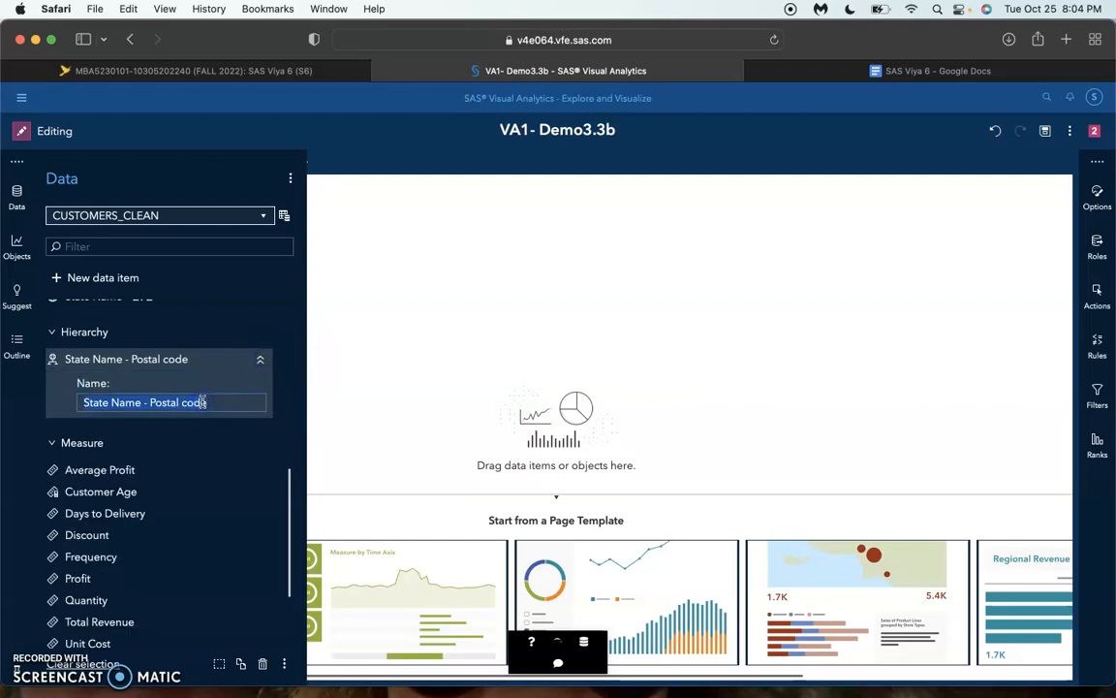
type("US Hierarchy")
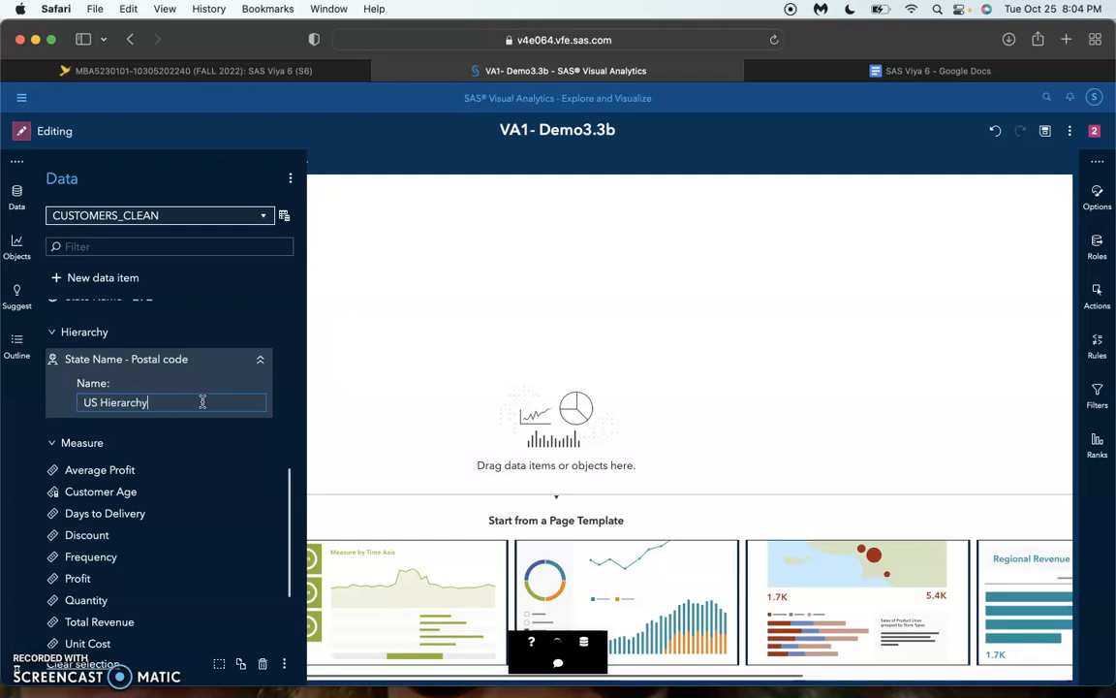
key("Return")
scroll(207, 402, "down", 1)
scroll(188, 399, "up", 1)
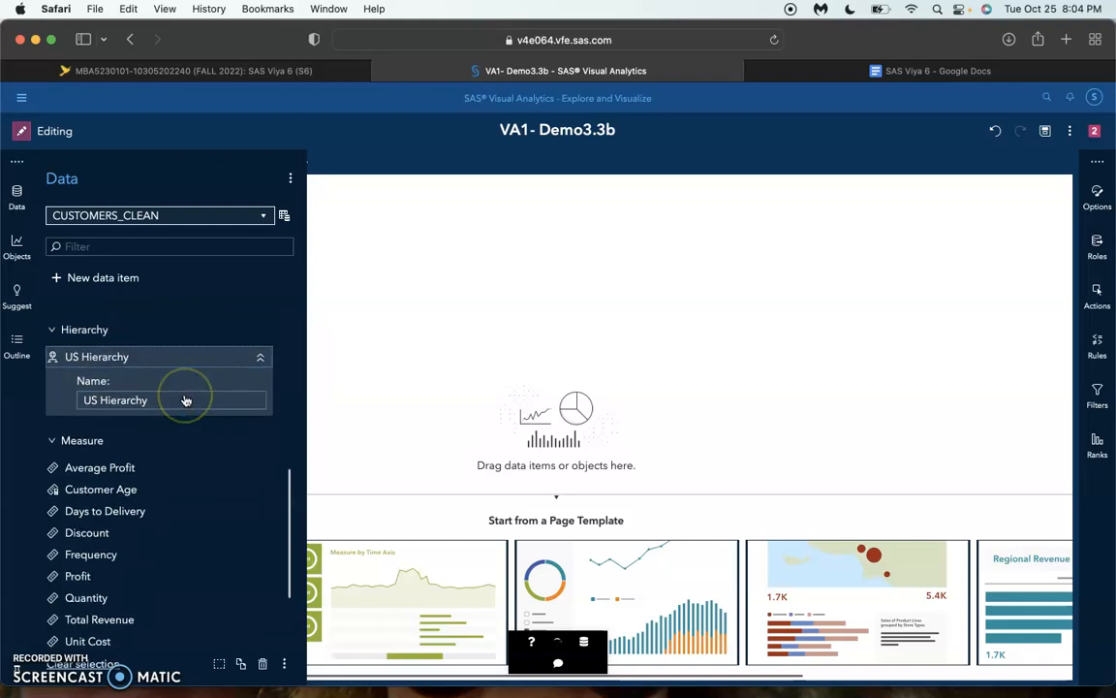
left_click(260, 357)
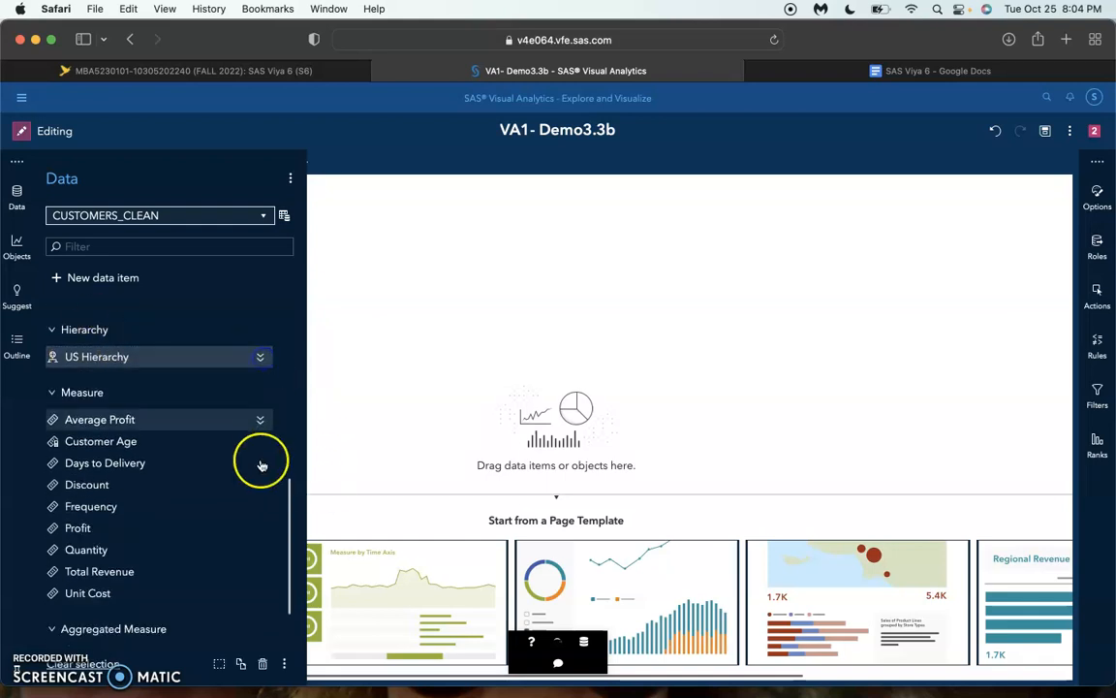
Start a data filter on CUSTOMERS_CLEAN using the Customer Country In (x) condition
mouse_move(172, 416)
mouse_move(194, 487)
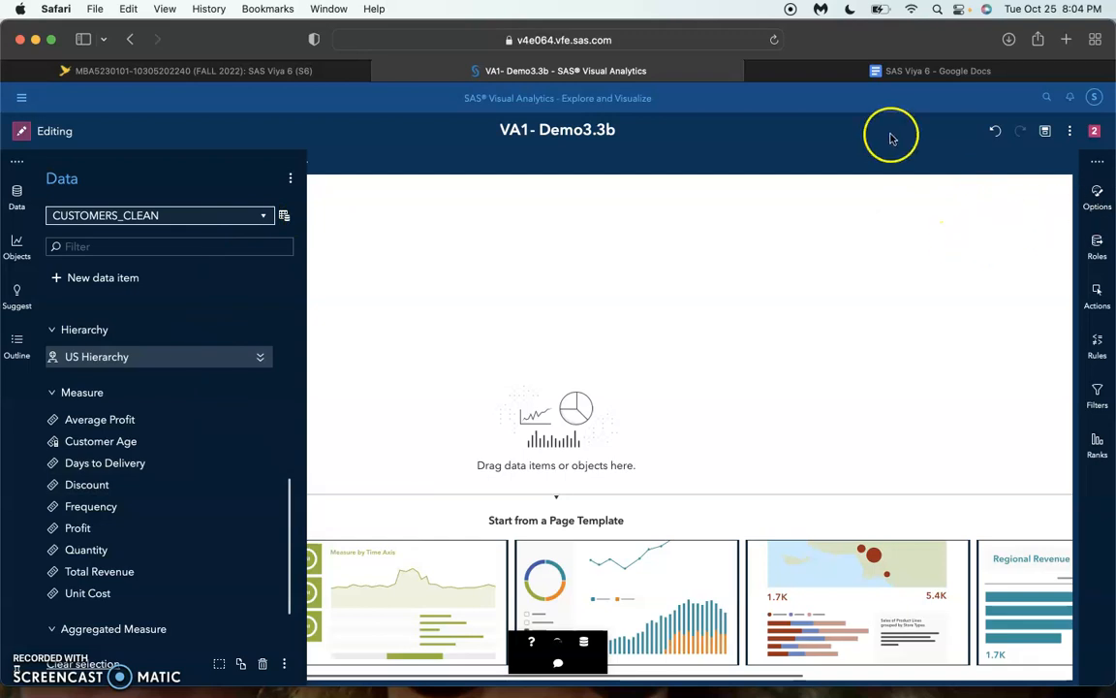
left_click(284, 215)
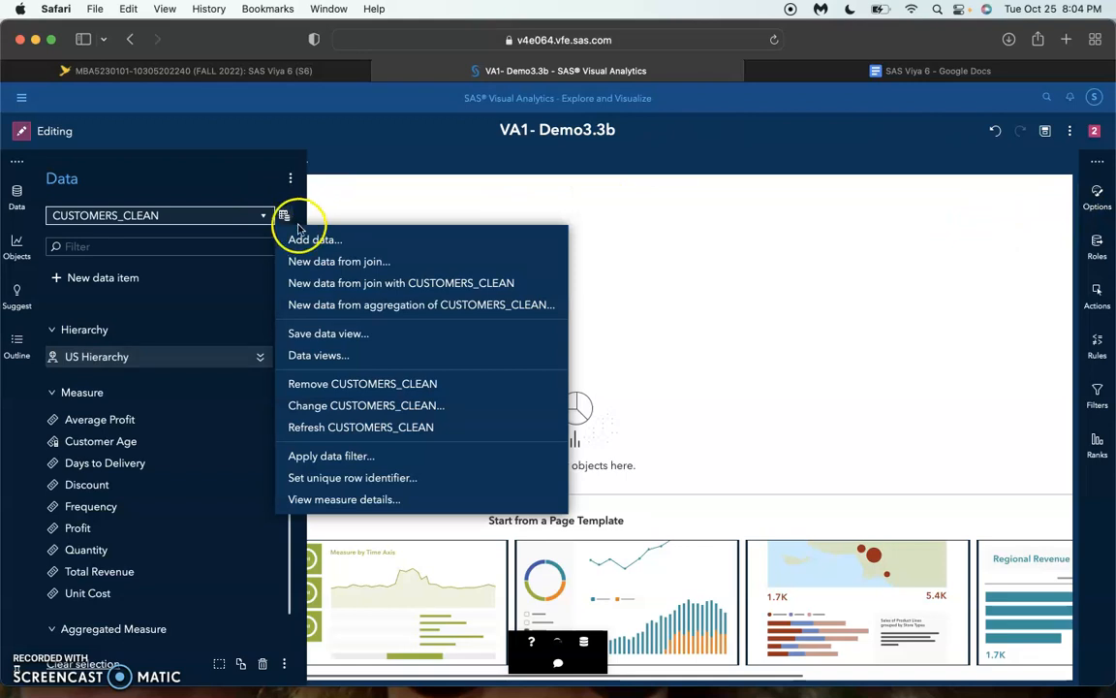
left_click(340, 461)
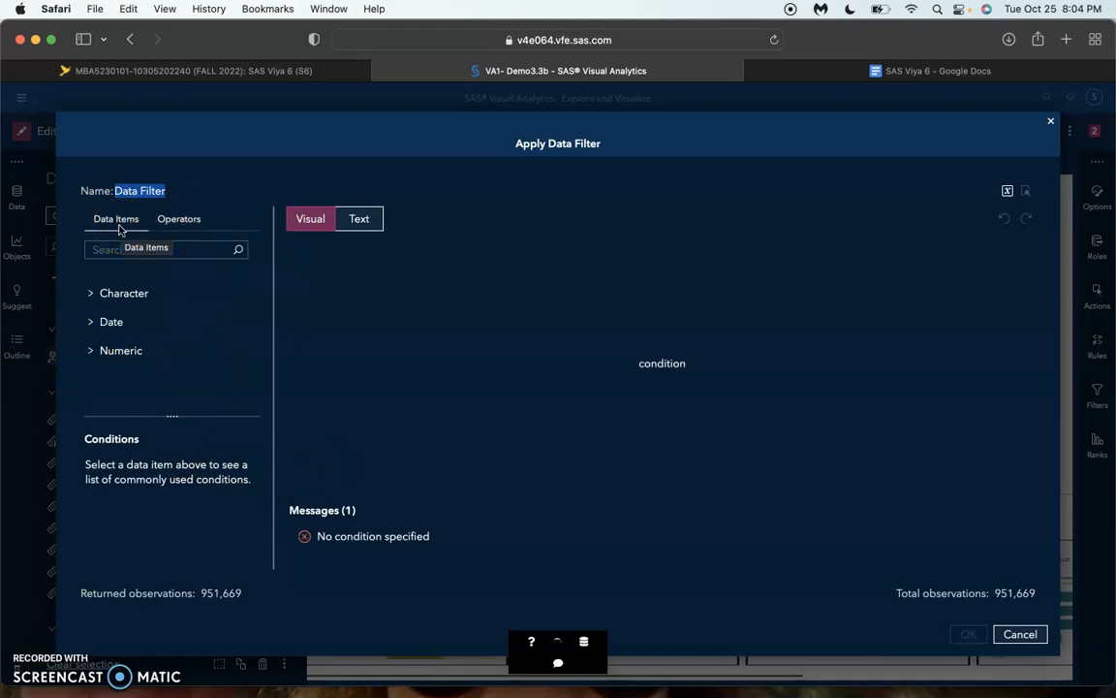
left_click(93, 293)
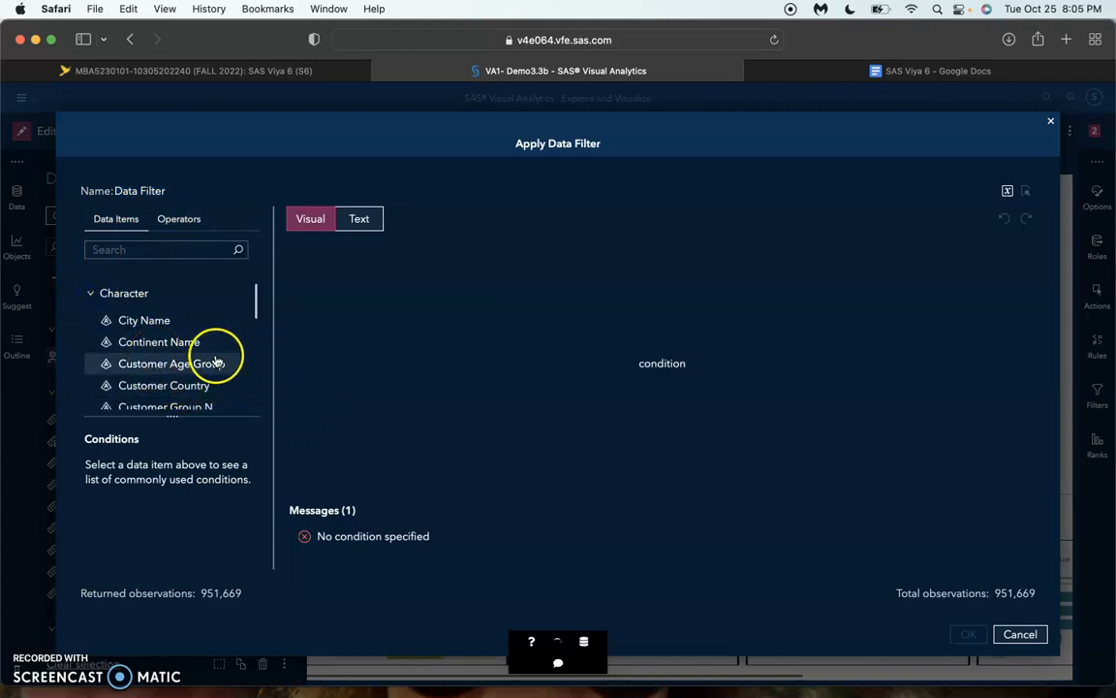
left_click(207, 386)
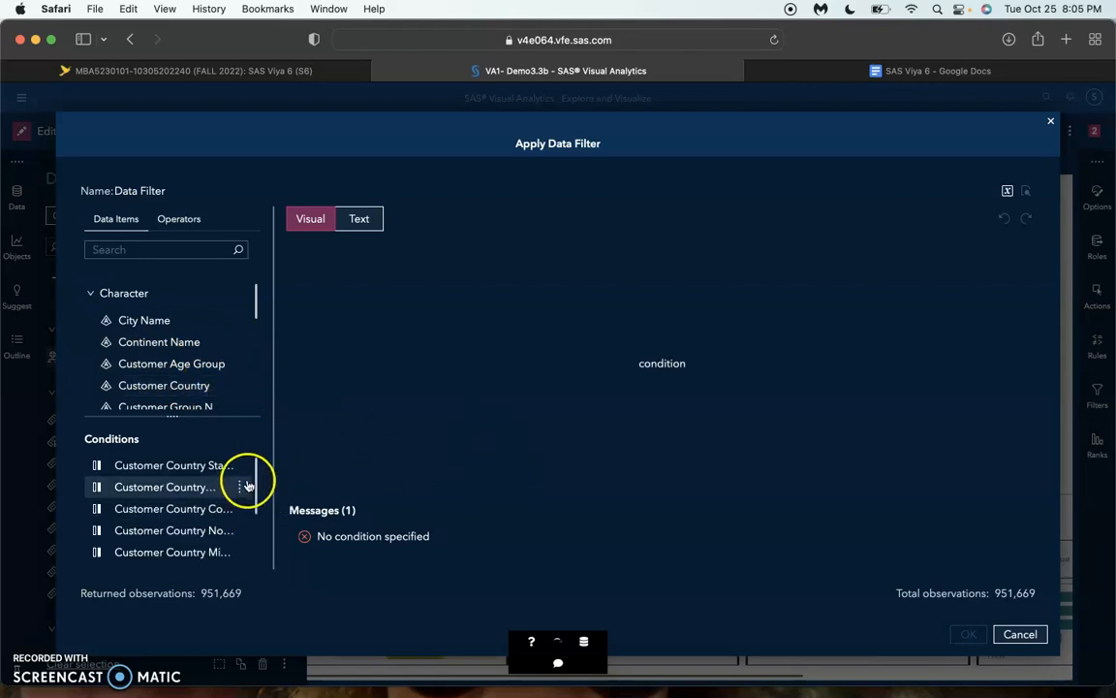
mouse_move(247, 479)
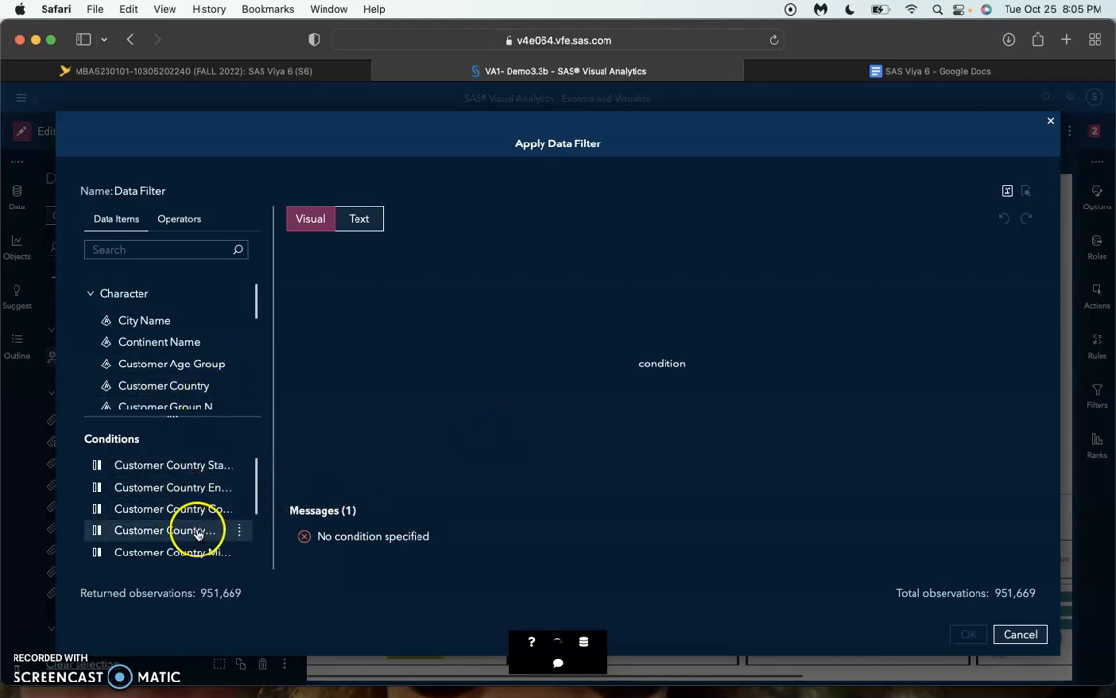
scroll(158, 514, "down", 3)
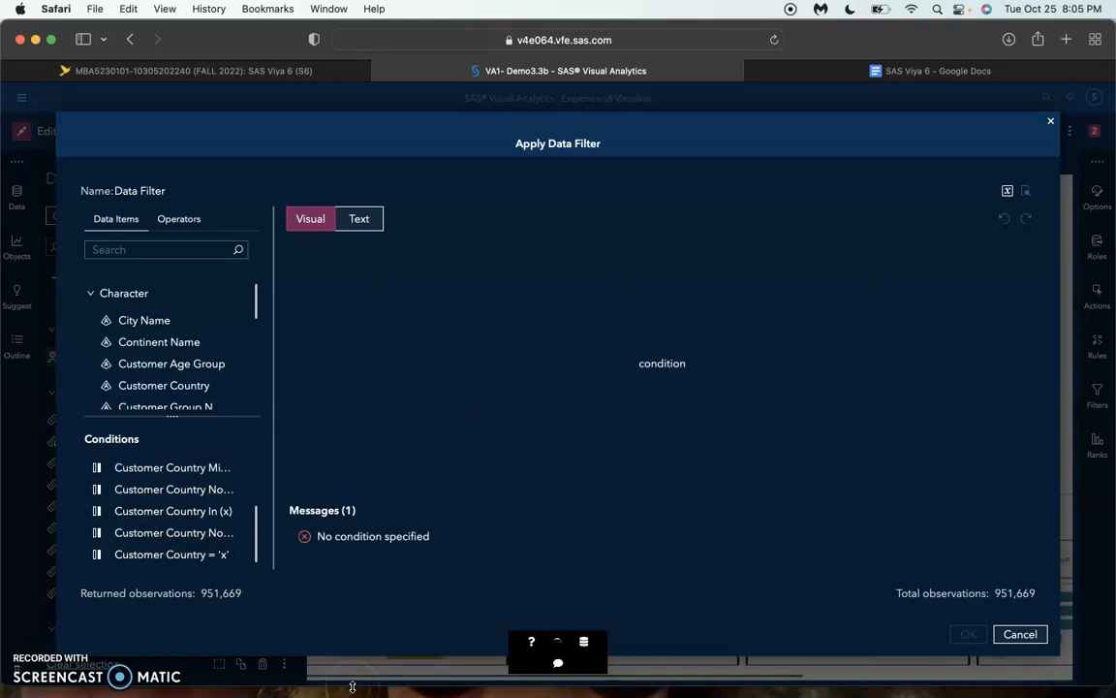
double_click(206, 518)
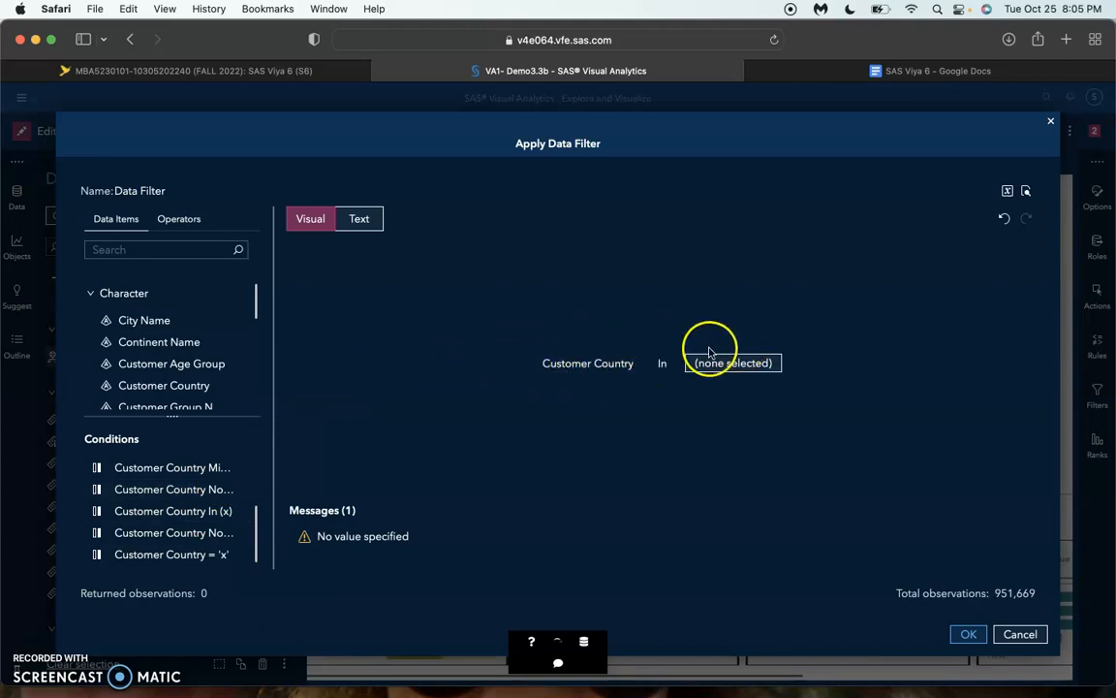
Choose United States as the only Customer Country value of the filter condition and apply the data filter
left_click(751, 359)
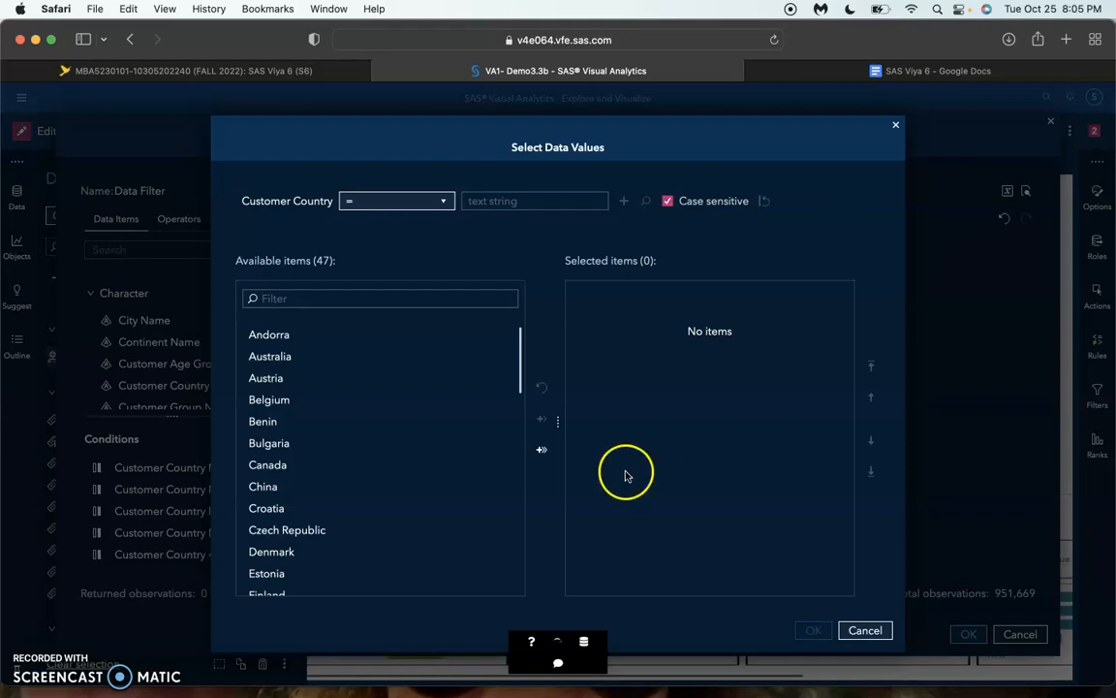
scroll(354, 550, "down", 4)
scroll(353, 550, "down", 10)
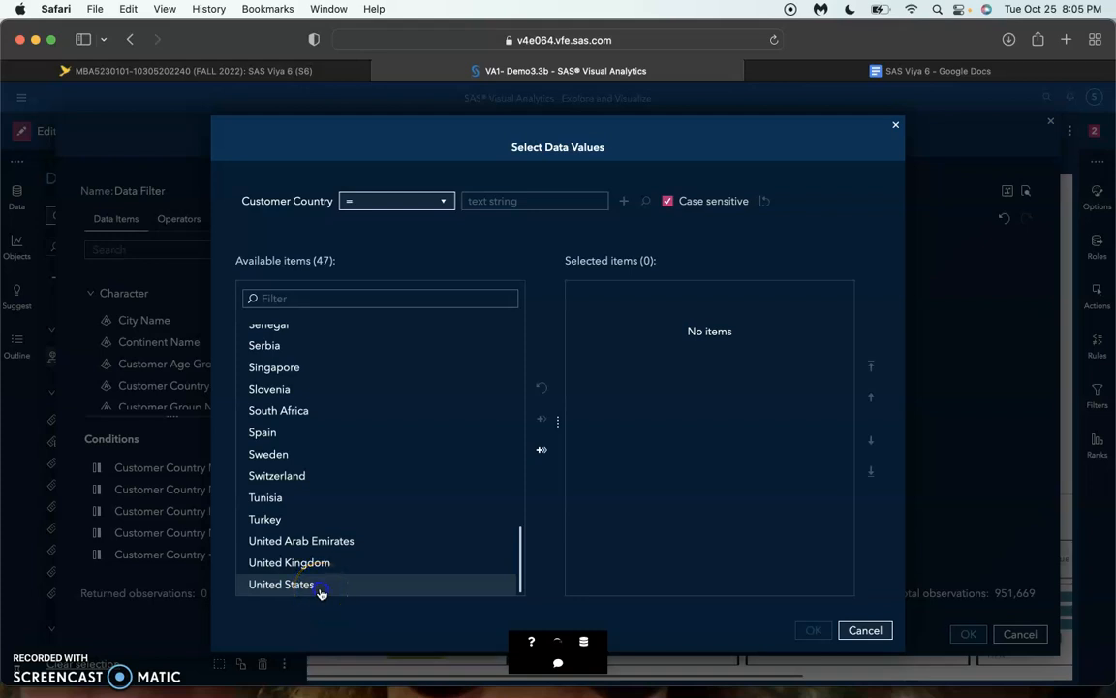
double_click(320, 588)
left_click(813, 631)
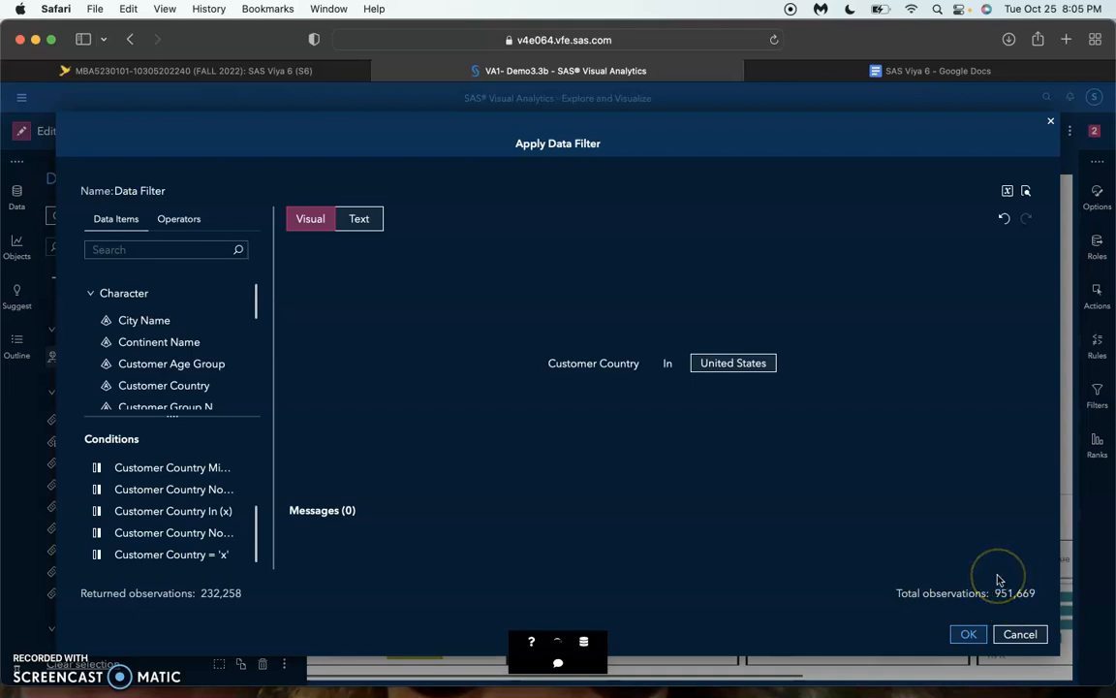
left_click(968, 635)
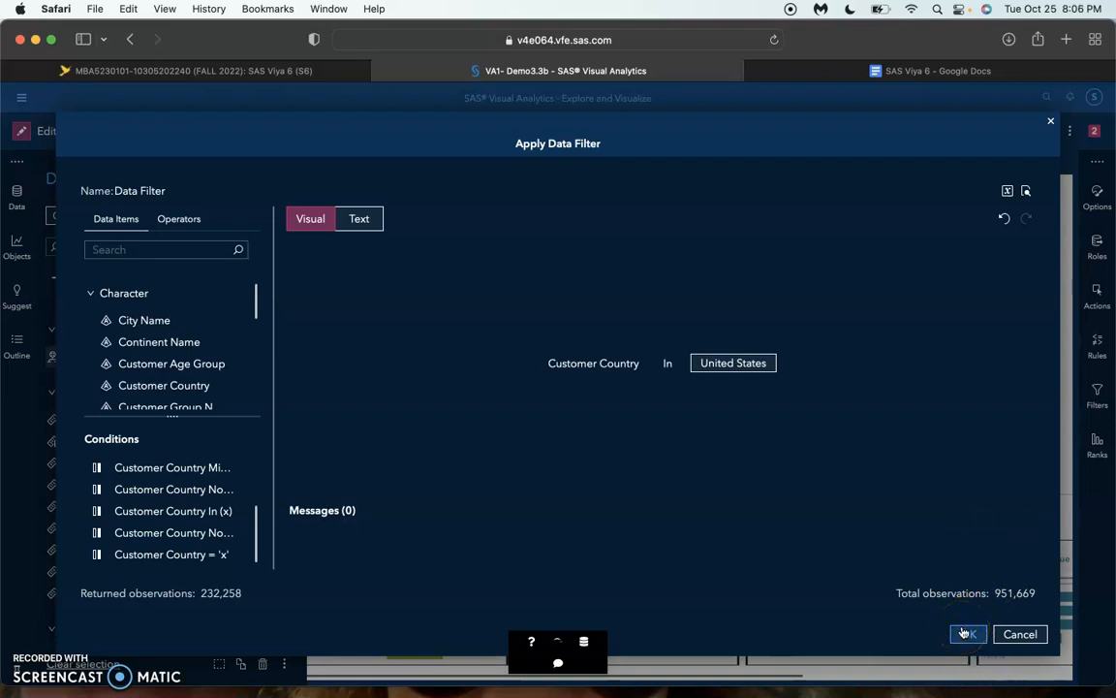
left_click(965, 634)
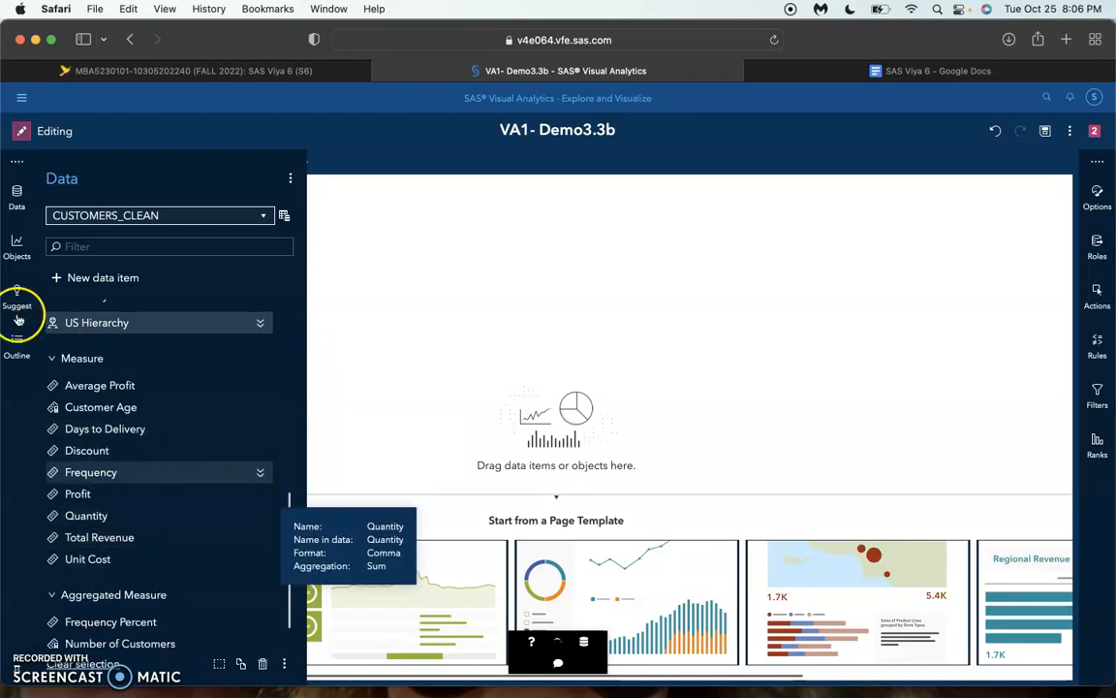
Find the Geo coordinate map among the objects and place it on the empty Page 4
left_click(16, 247)
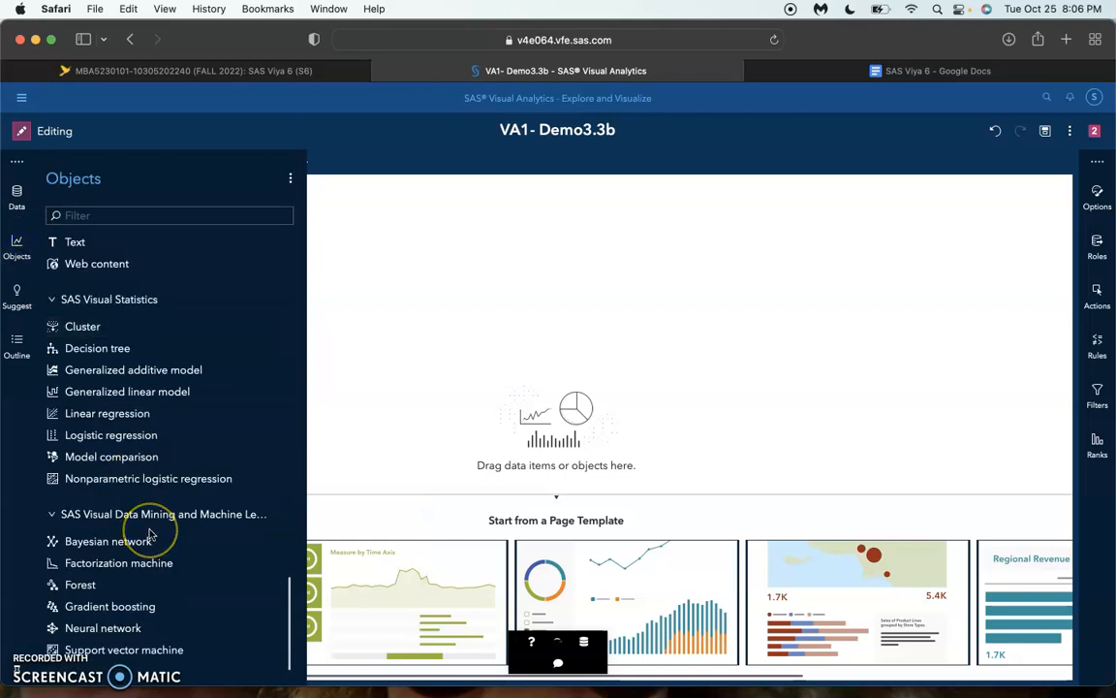
scroll(150, 534, "up", 10)
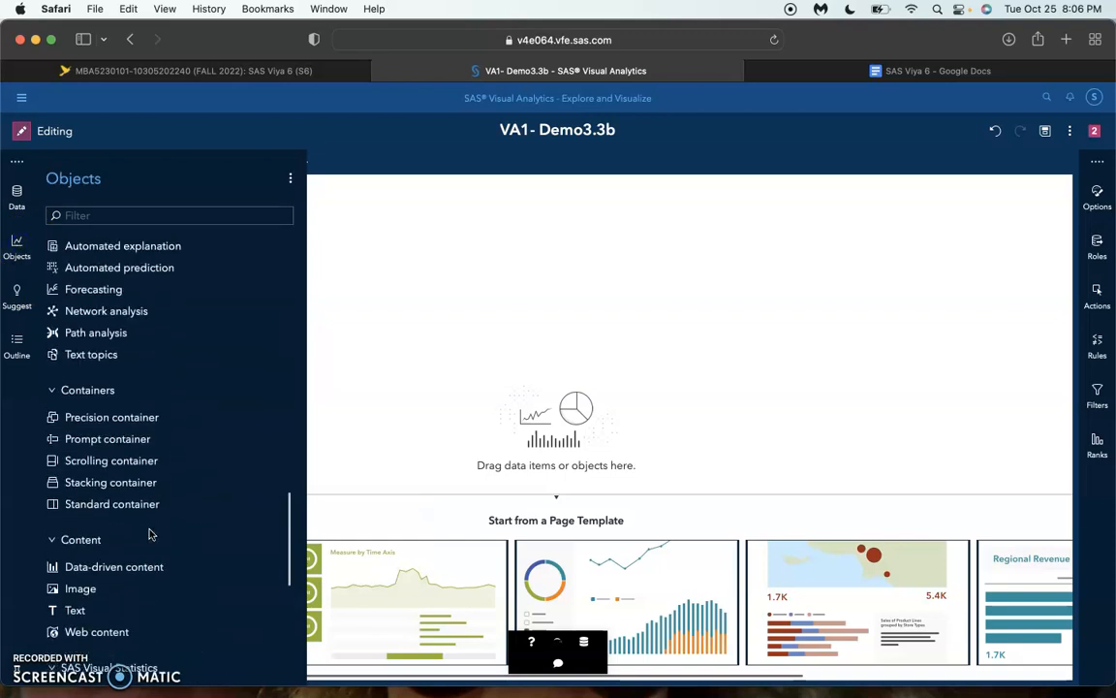
scroll(150, 534, "up", 1)
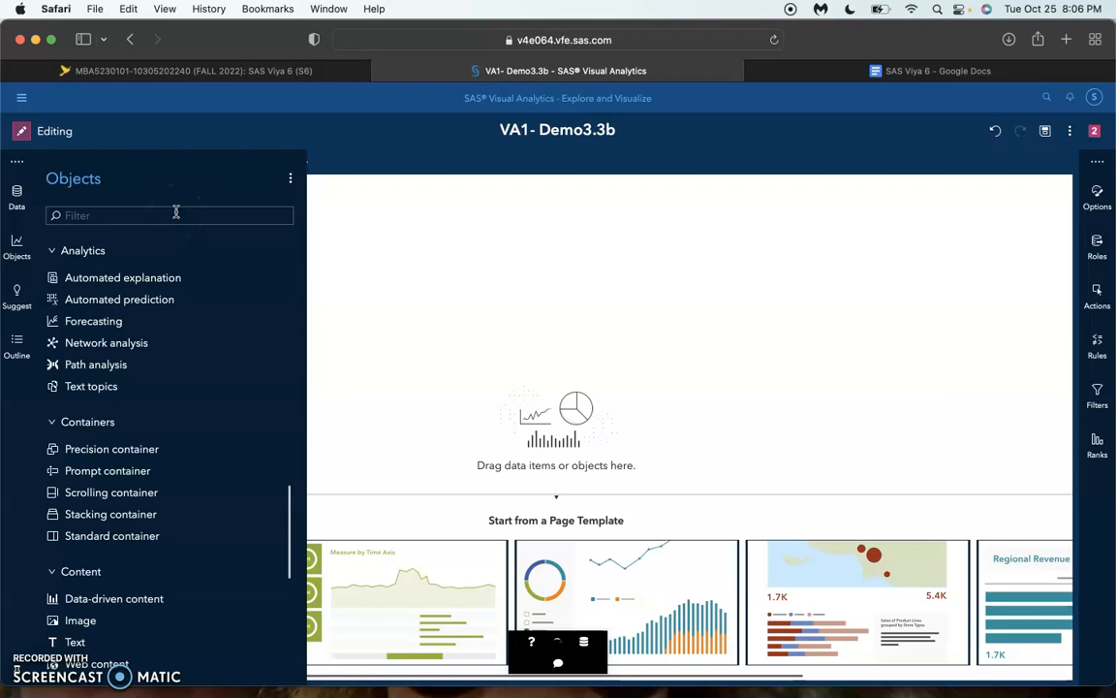
type("Geo")
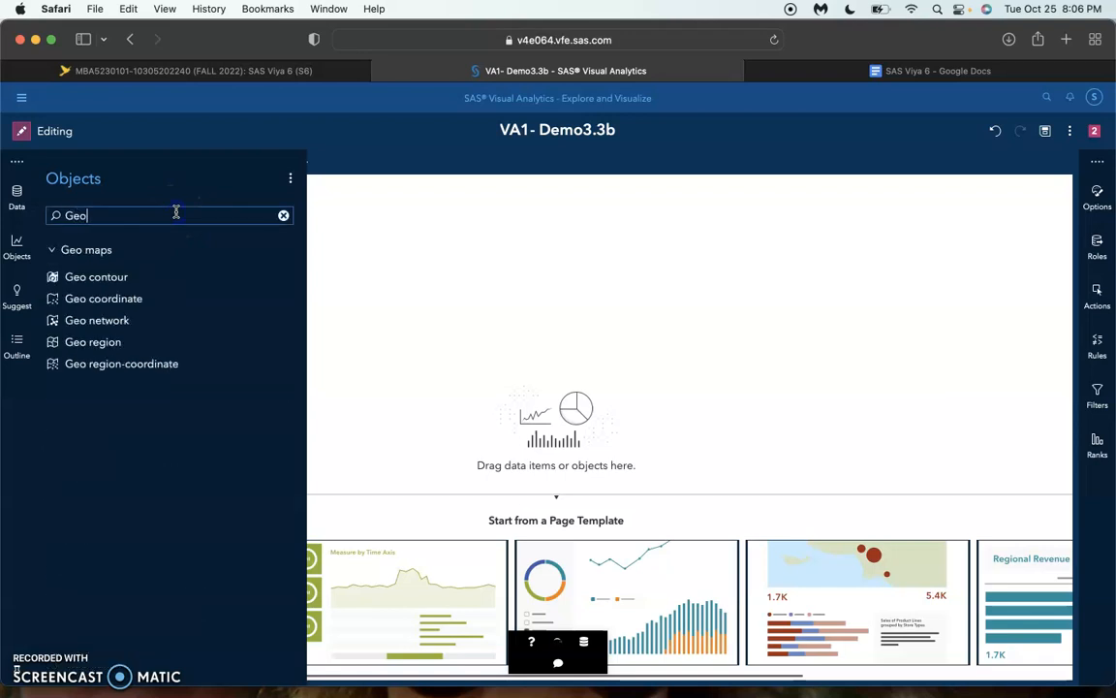
left_click(154, 281)
left_click_drag(151, 303, 561, 306)
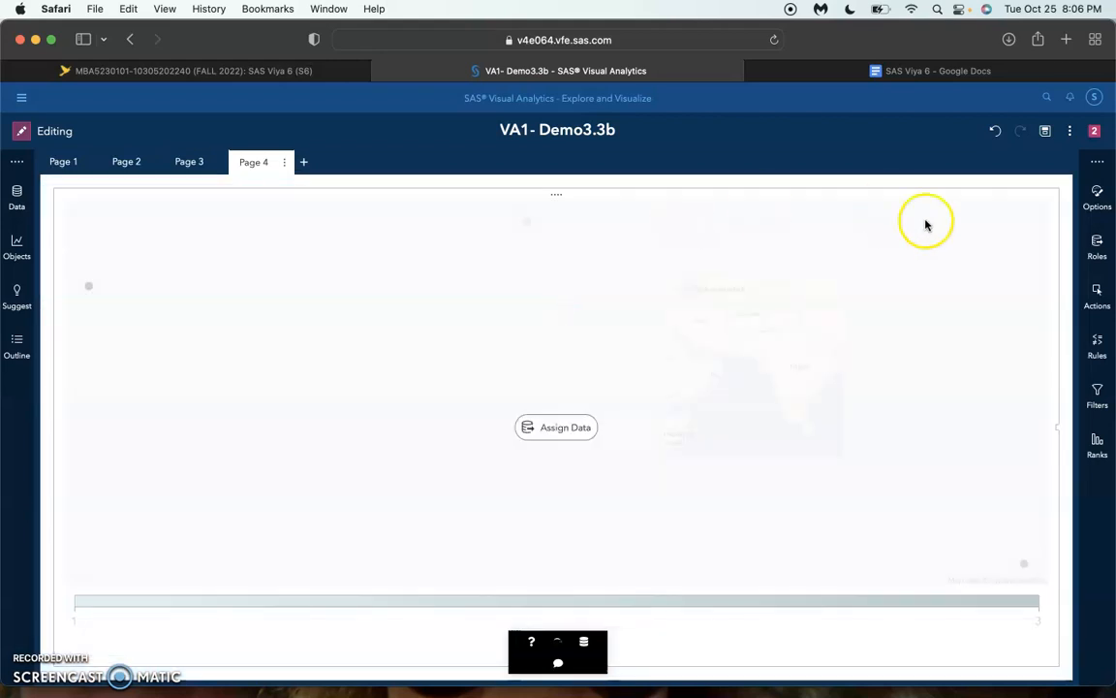
Assign US Hierarchy to the map's Geography role and Frequency to its Size role
left_click(1096, 246)
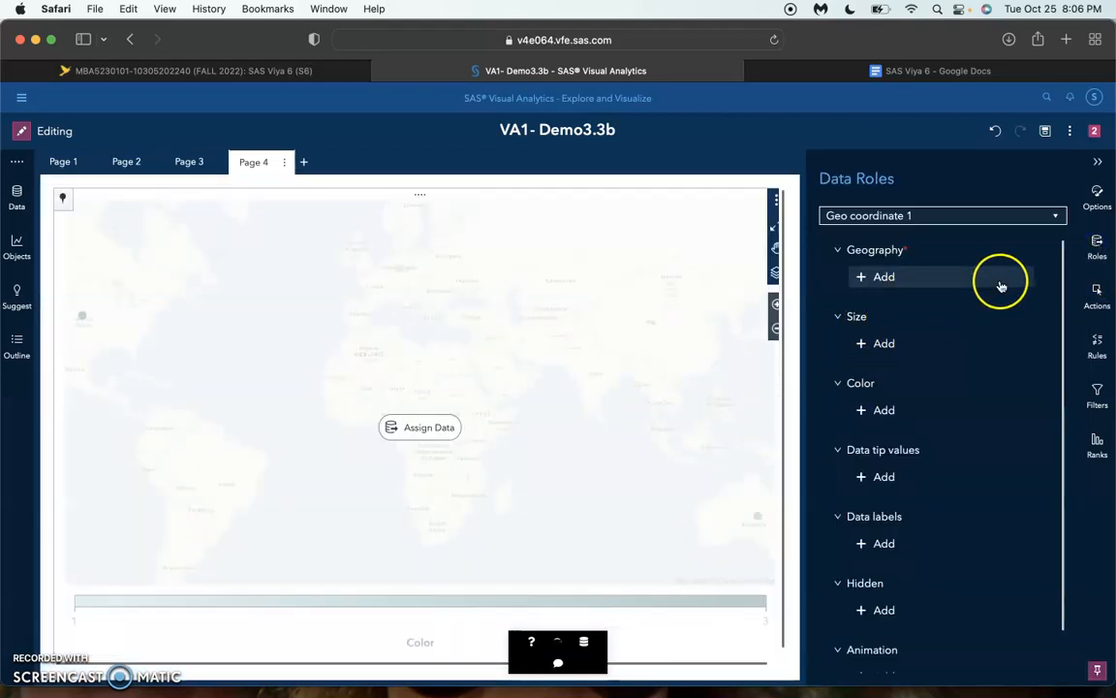
left_click(905, 287)
left_click(814, 316)
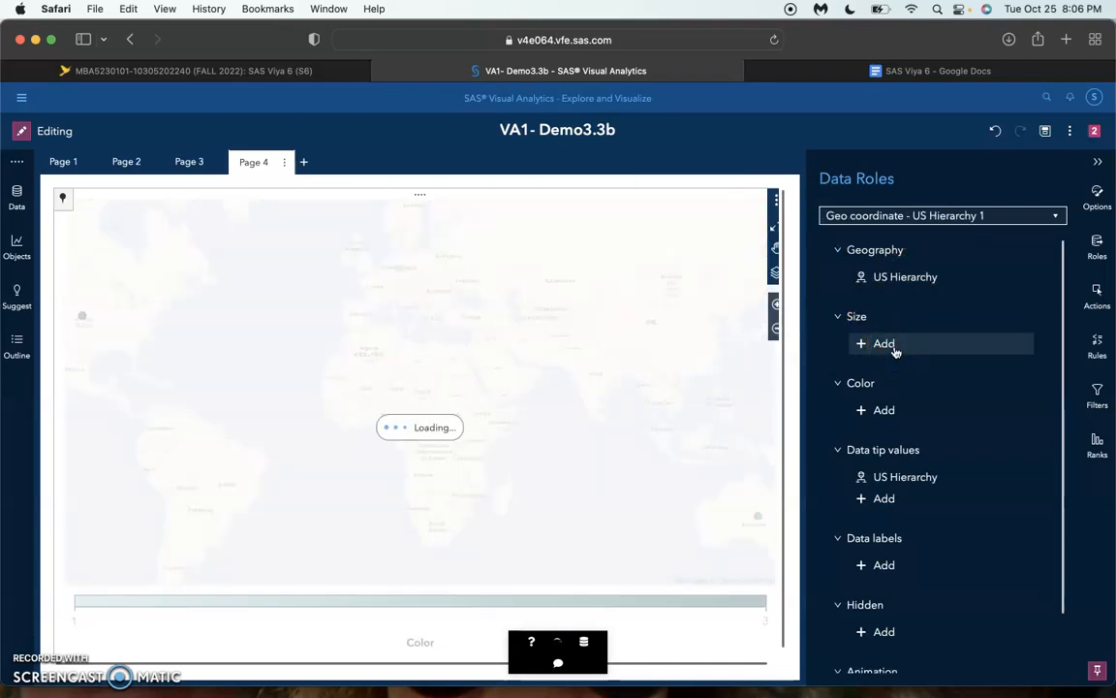
left_click(896, 352)
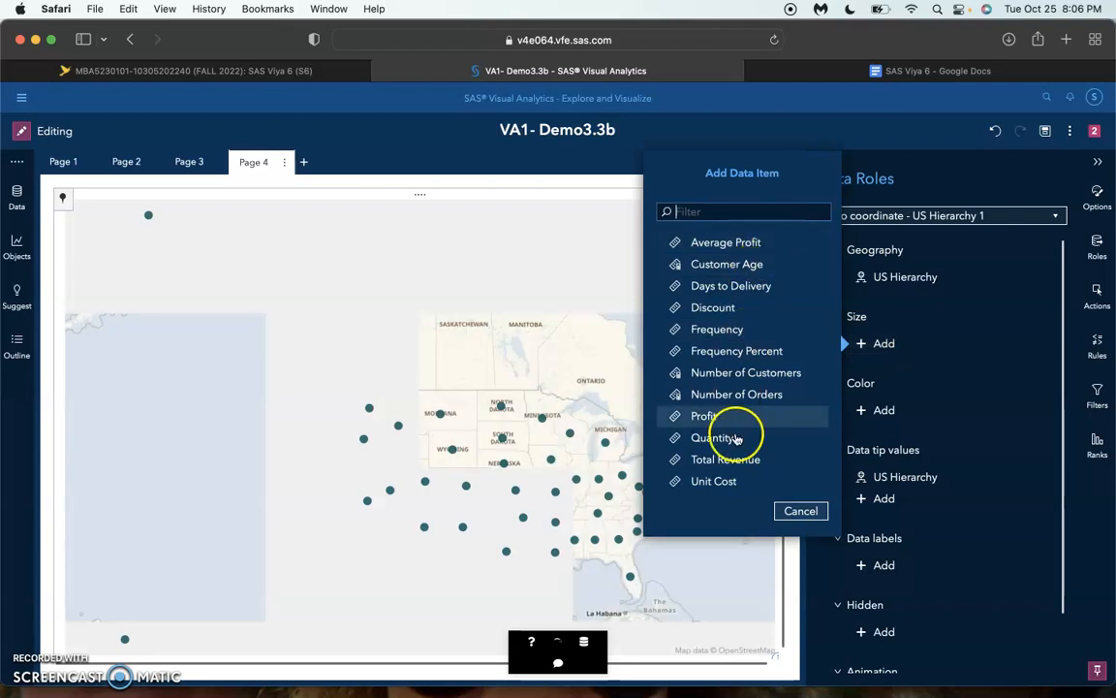
left_click(727, 336)
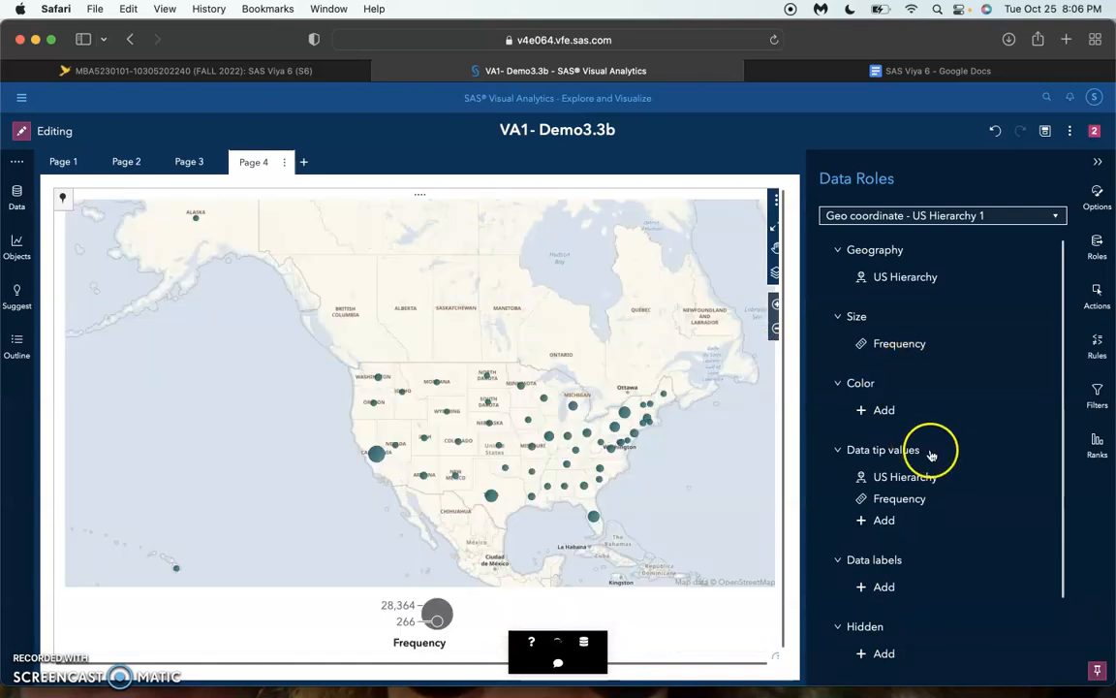
Assign Profit to the Color role of the geo coordinate map
left_click(877, 411)
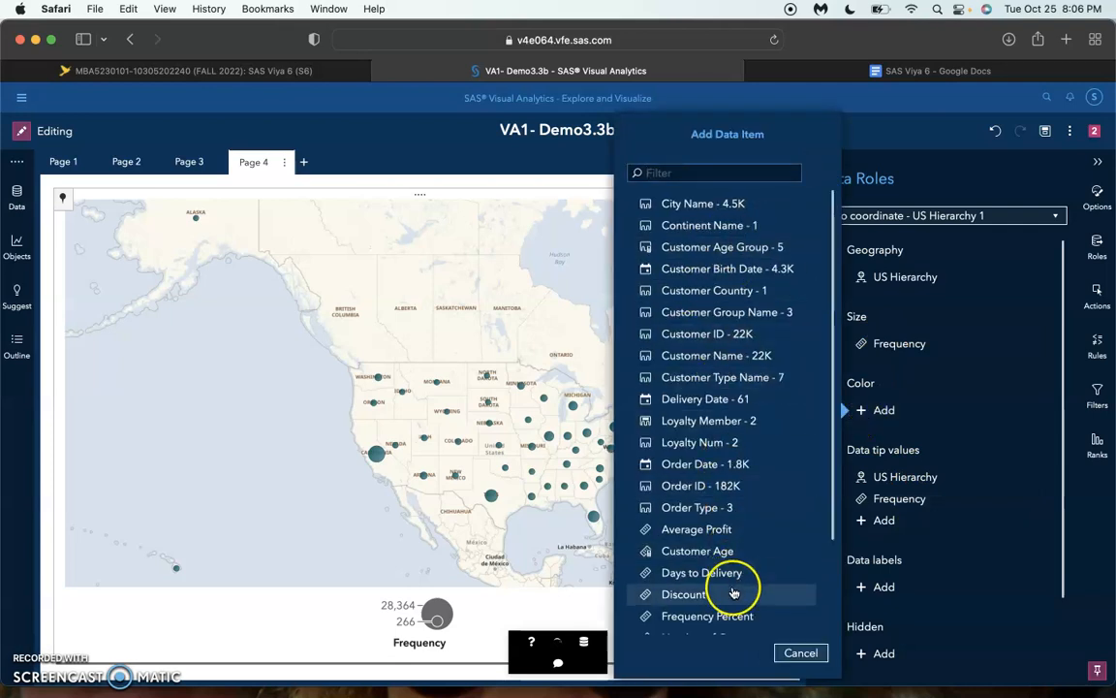
scroll(731, 543, "down", 4)
left_click(708, 562)
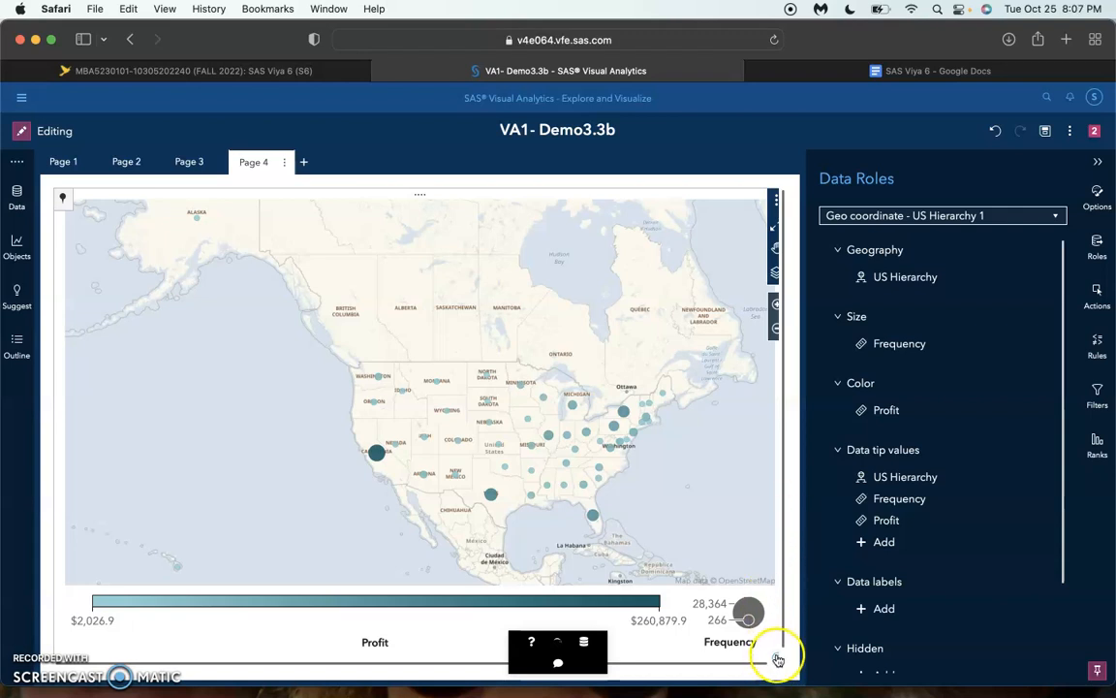
Rename the geo coordinate map object as Profit by Location in its options
mouse_move(778, 661)
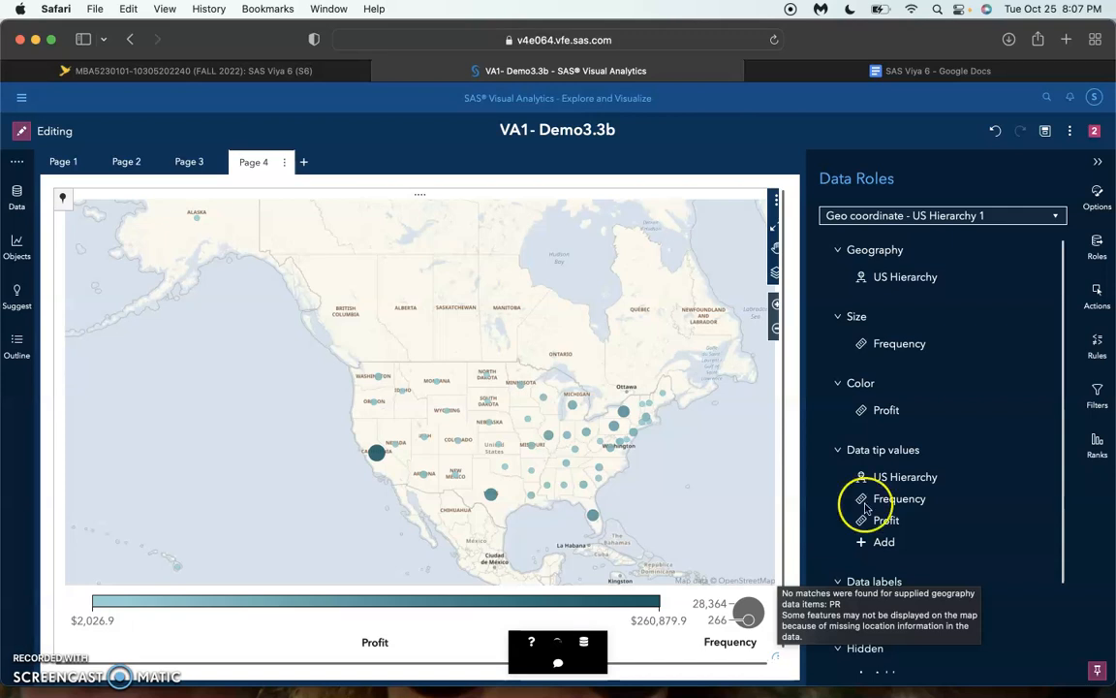
left_click(1095, 205)
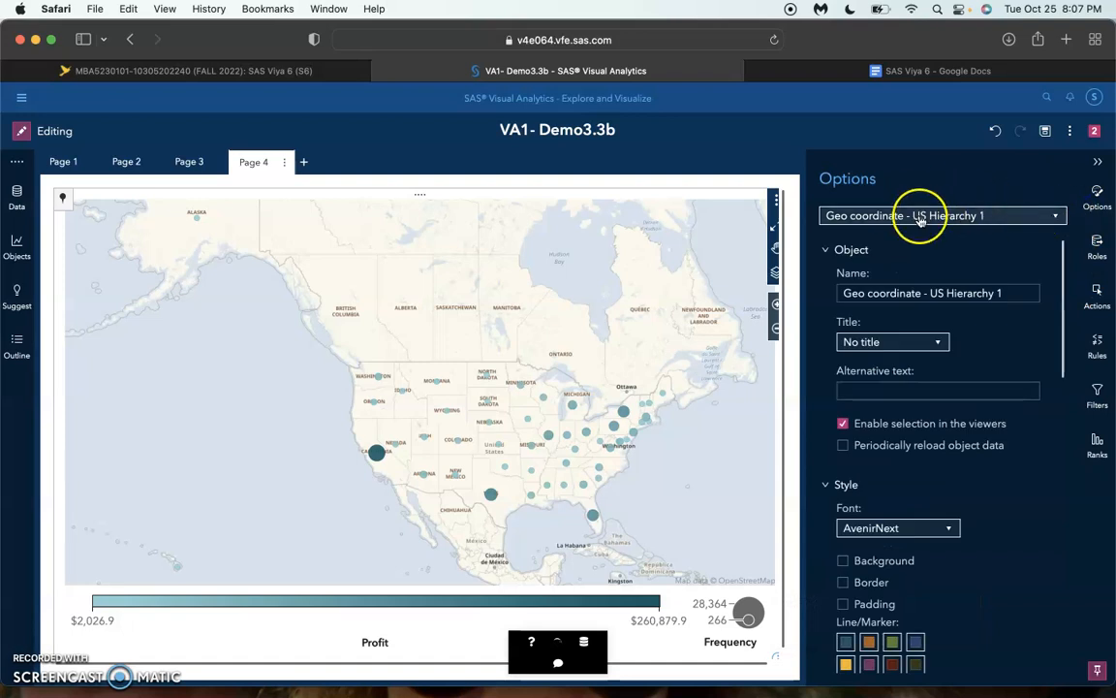
triple_click(885, 293)
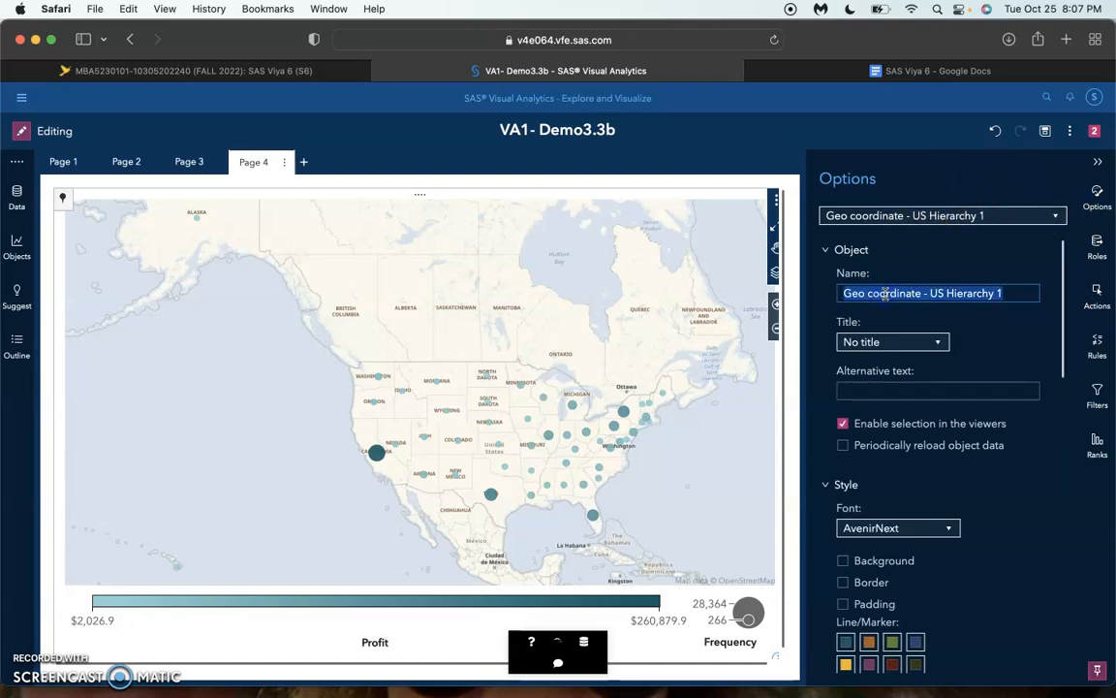
type("Profit")
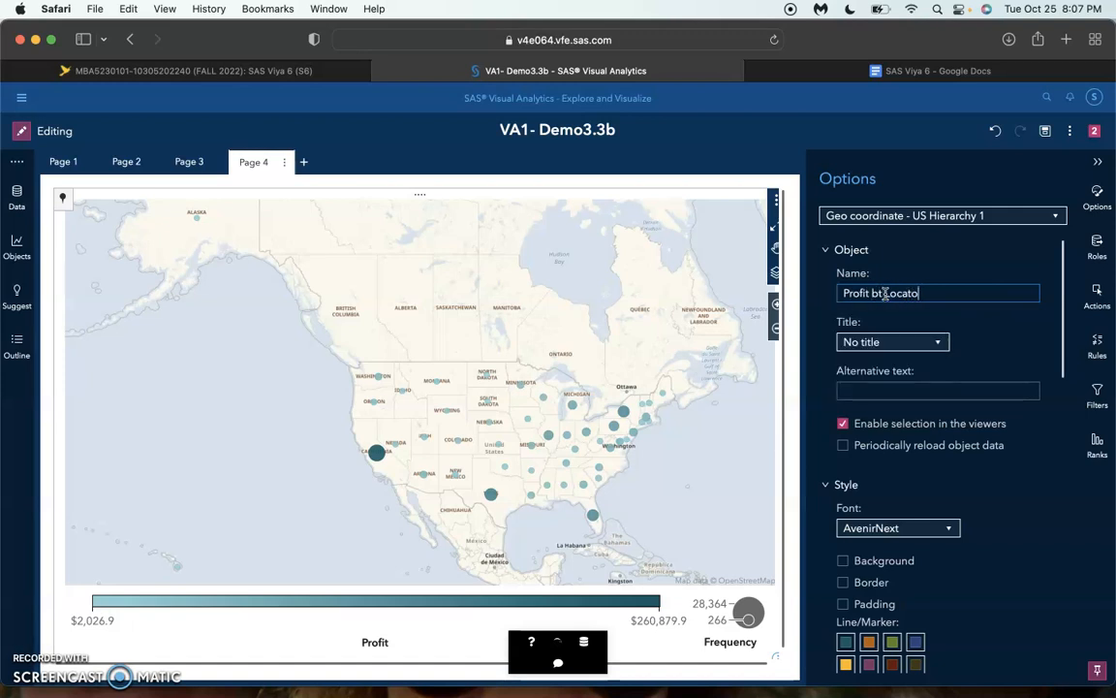
type("bt Location")
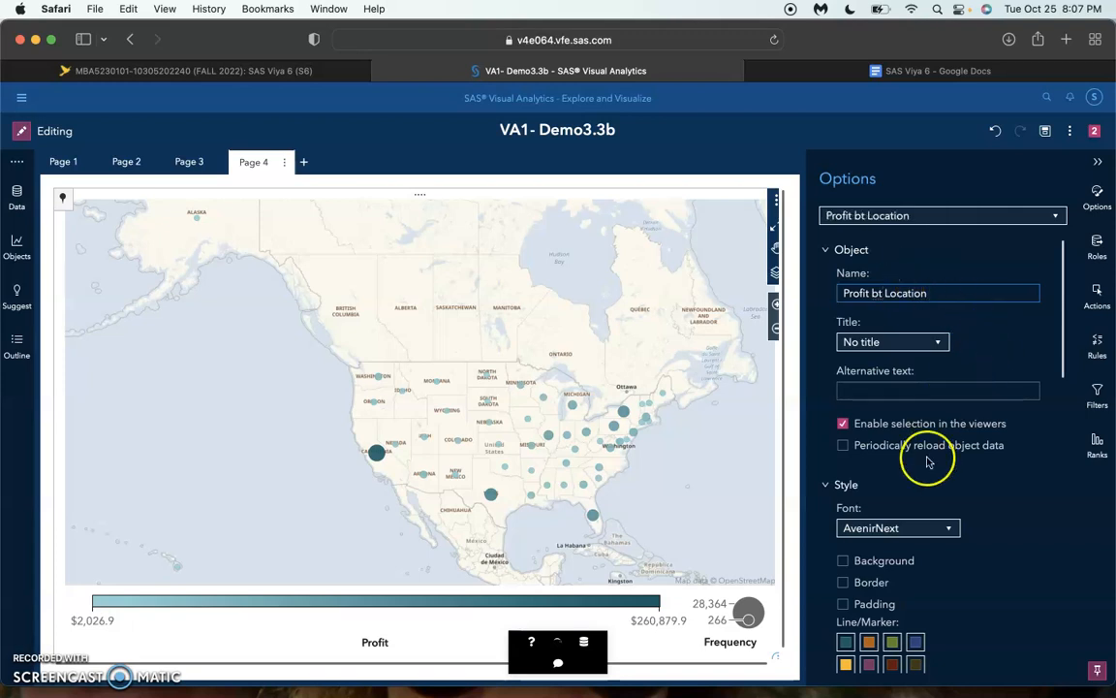
left_click(881, 293)
key("BackSpace")
type("y")
Examine the map's style, layout and coordinate options, and expand its Legend and Map settings
scroll(969, 320, "down", 10)
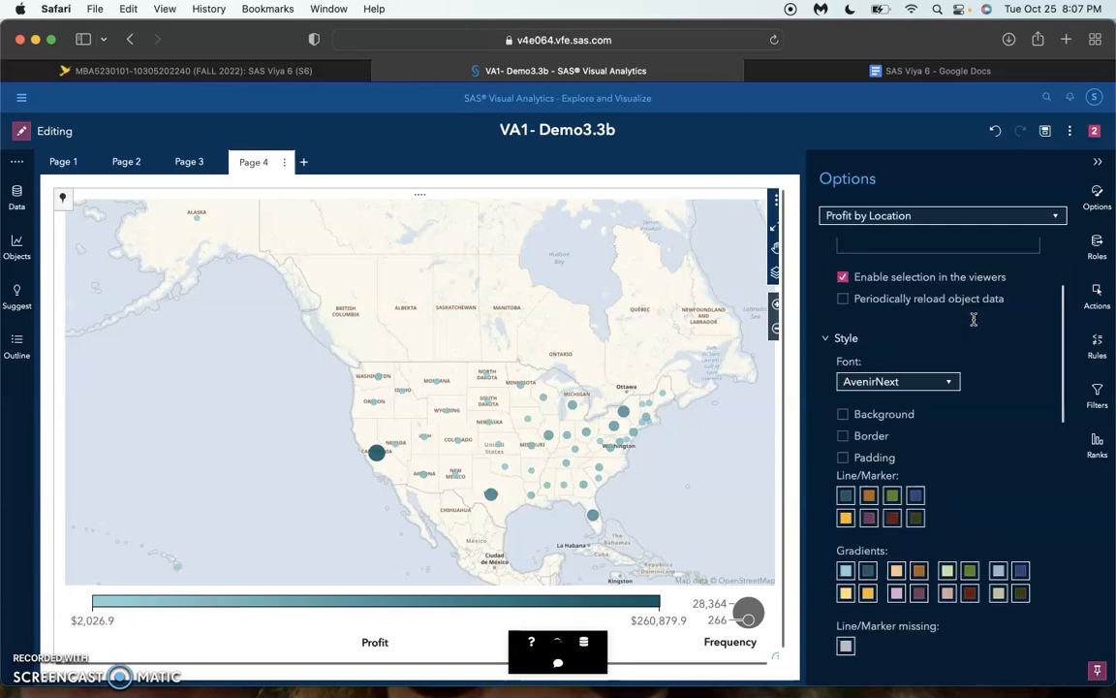
scroll(972, 320, "down", 5)
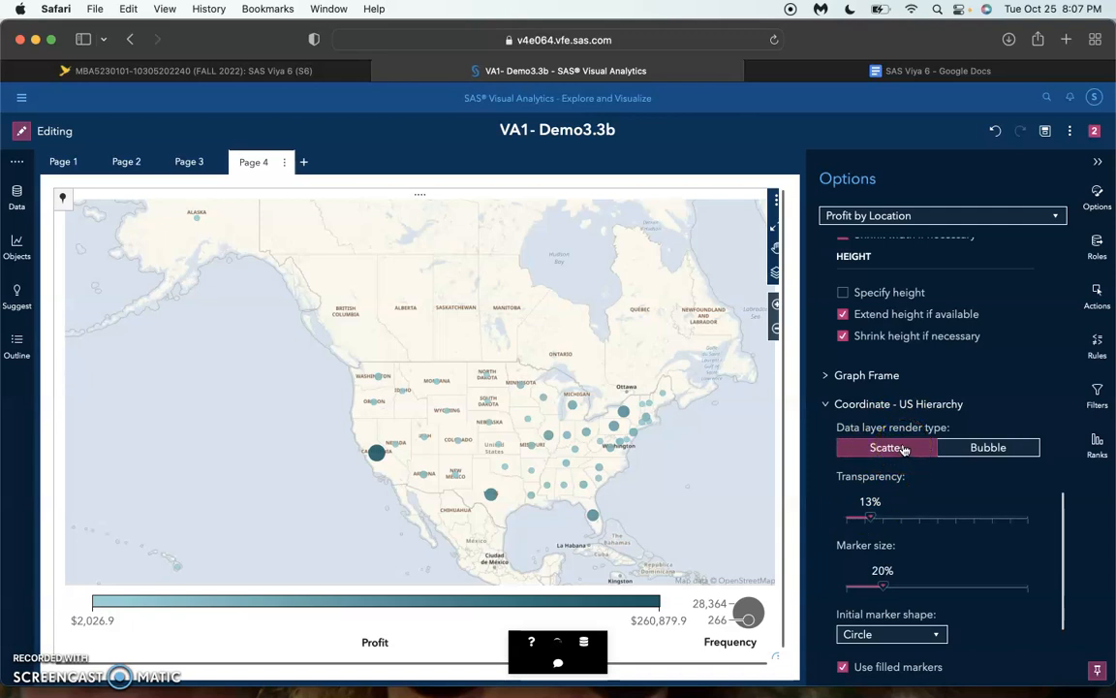
scroll(903, 448, "down", 3)
scroll(903, 449, "up", 5)
scroll(903, 449, "up", 6)
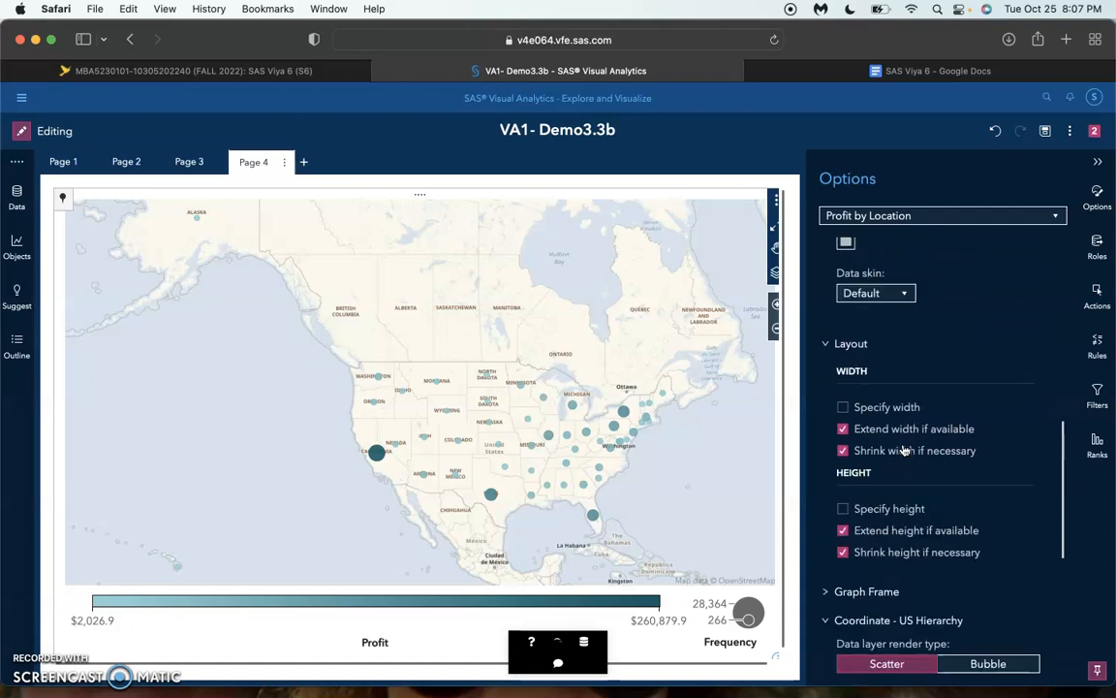
scroll(903, 450, "up", 4)
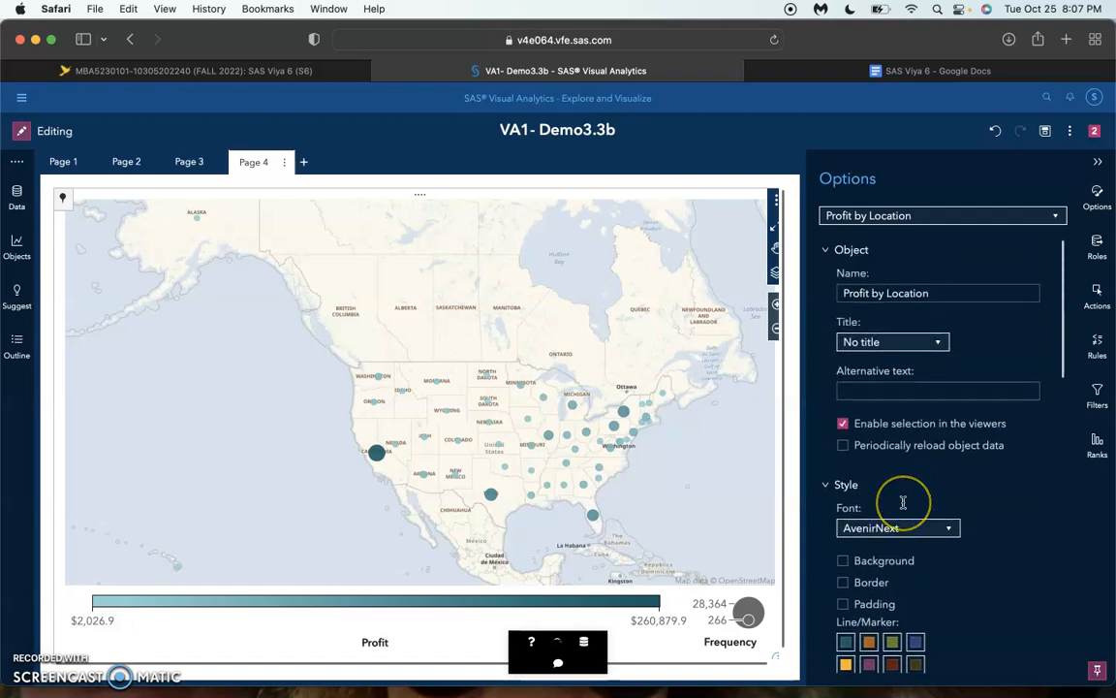
scroll(903, 502, "down", 10)
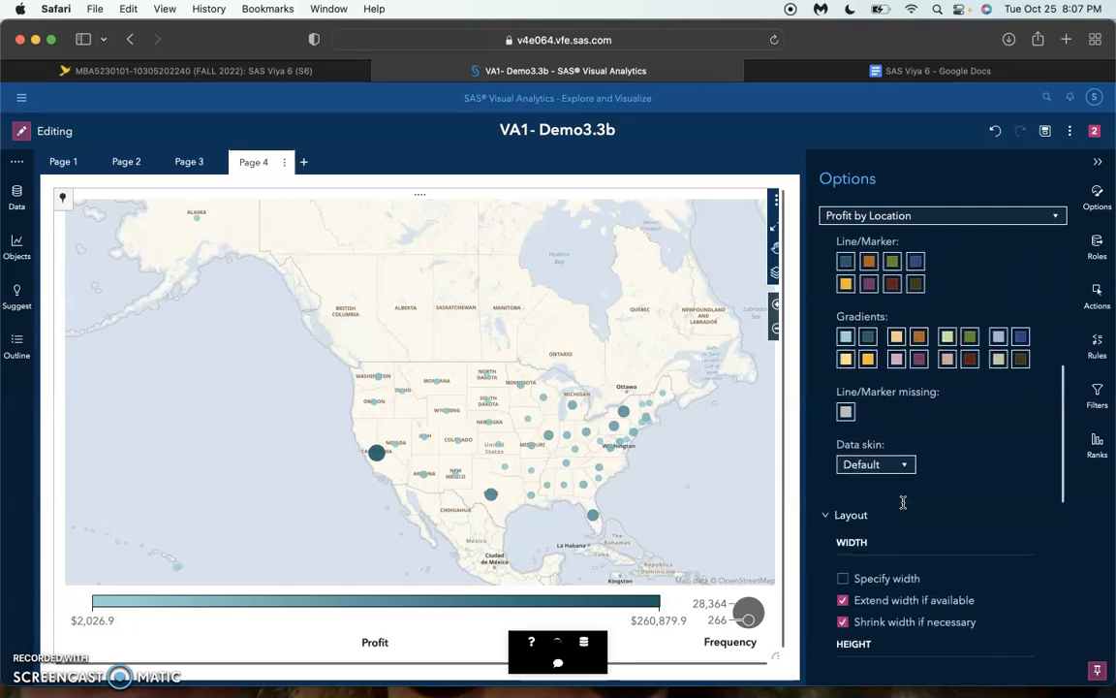
scroll(904, 502, "down", 3)
left_click(911, 554)
scroll(909, 555, "down", 4)
left_click(853, 638)
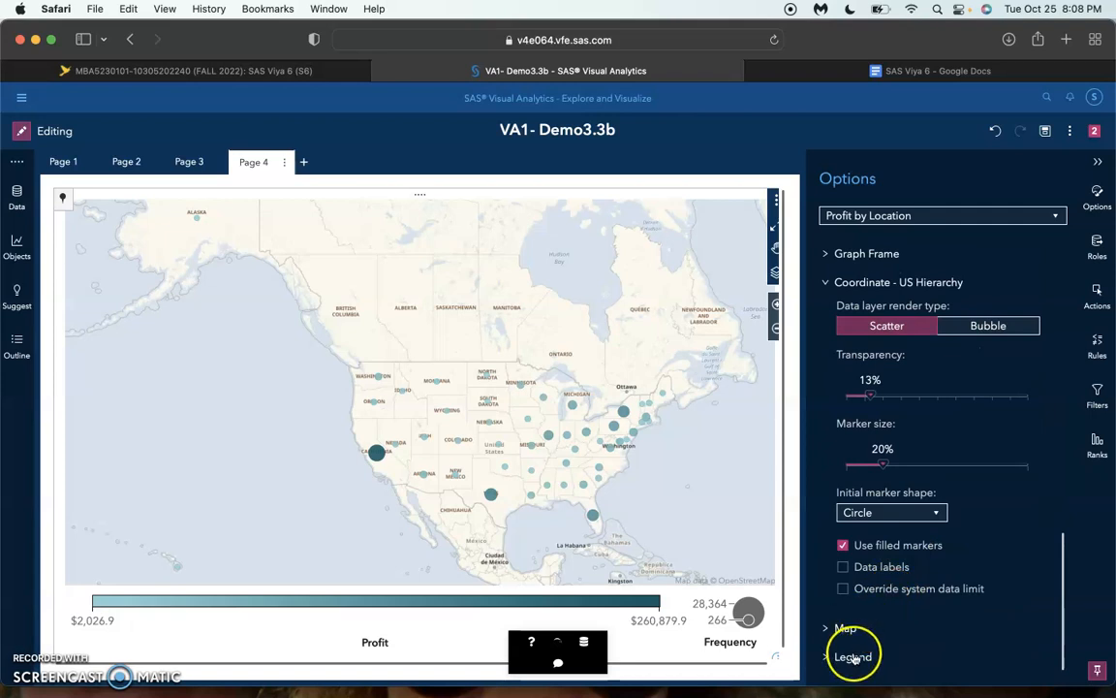
scroll(877, 410, "up", 1)
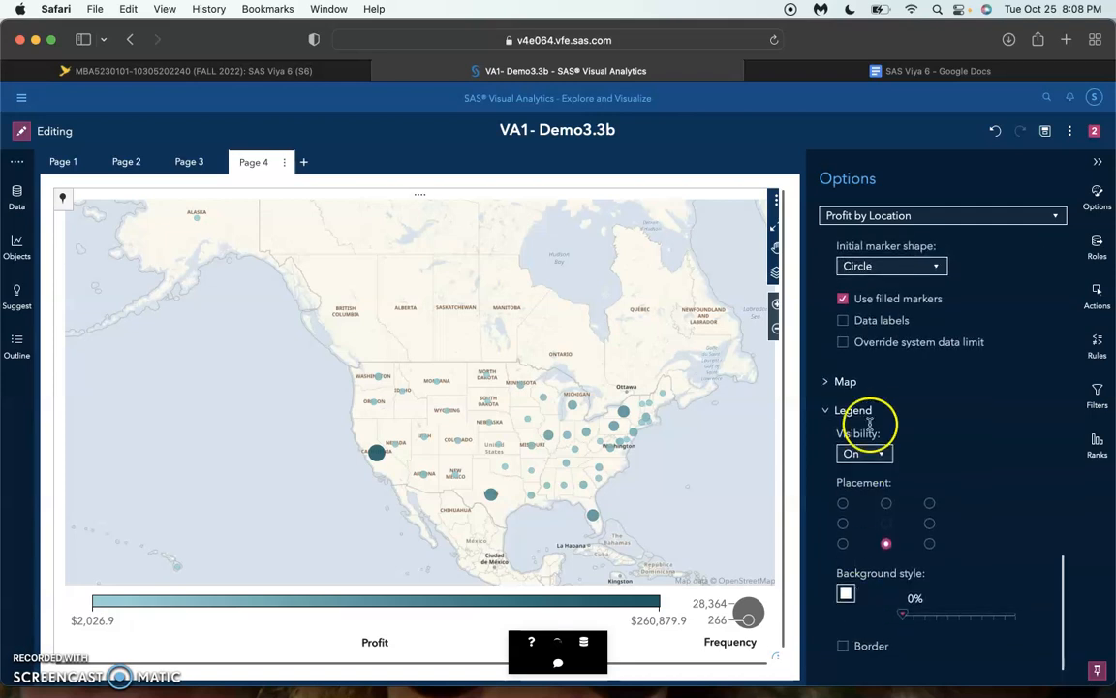
left_click(849, 381)
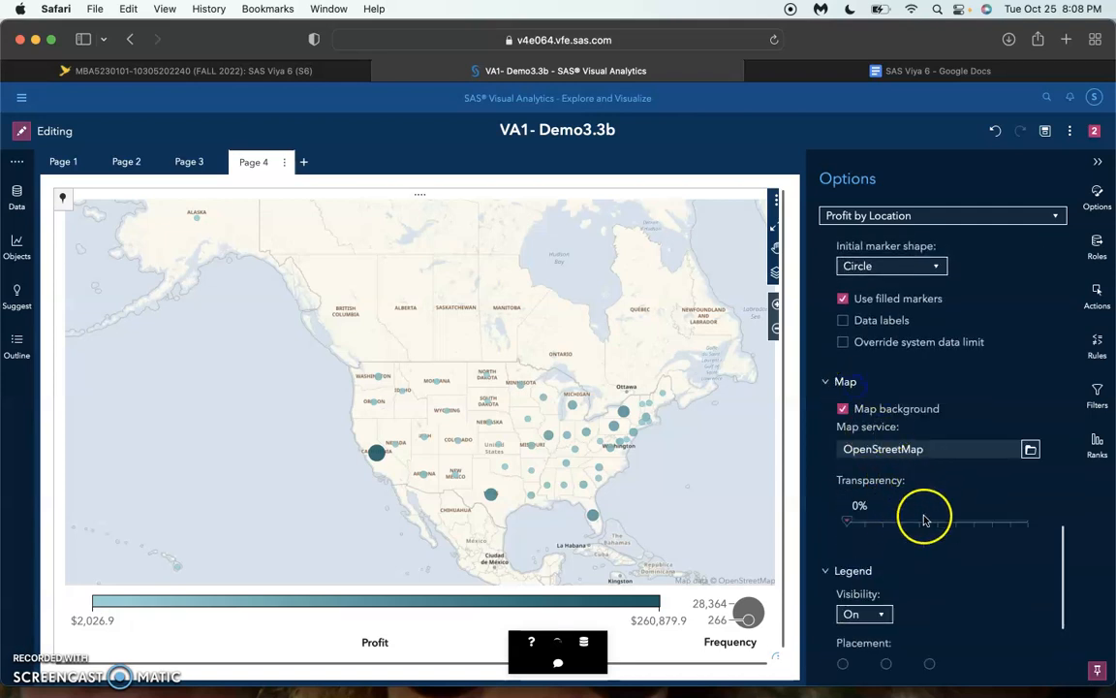
Set the coordinate layer's initial marker shape to Diamond and its marker size to 30%
scroll(927, 519, "up", 1)
scroll(891, 465, "up", 5)
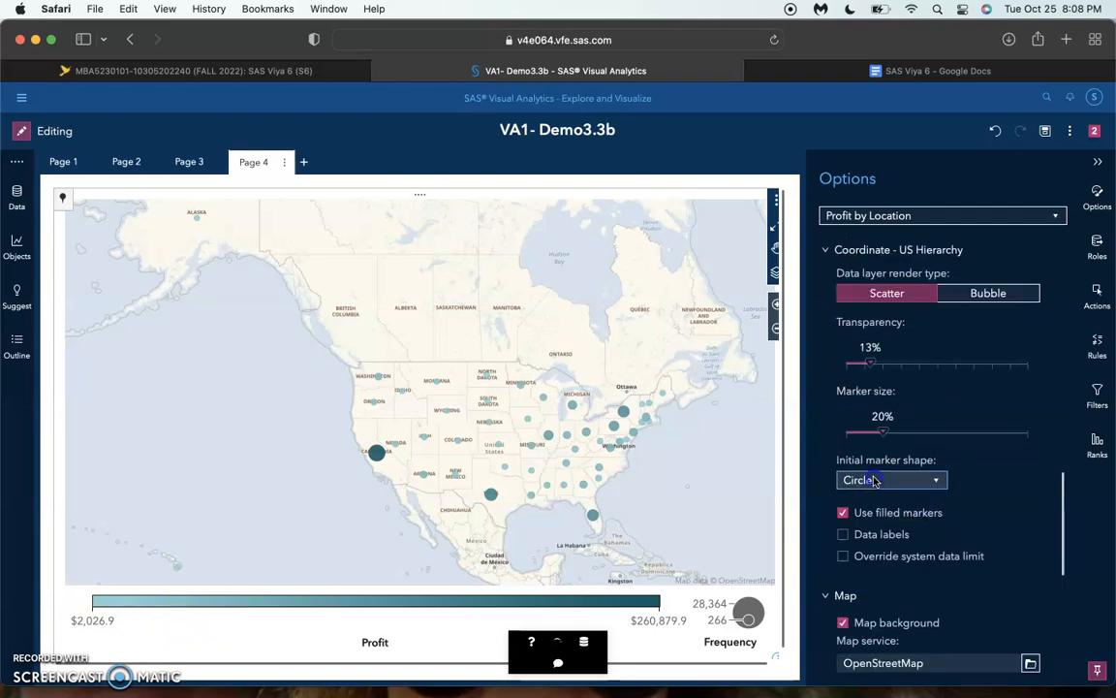
left_click(892, 480)
left_click(884, 330)
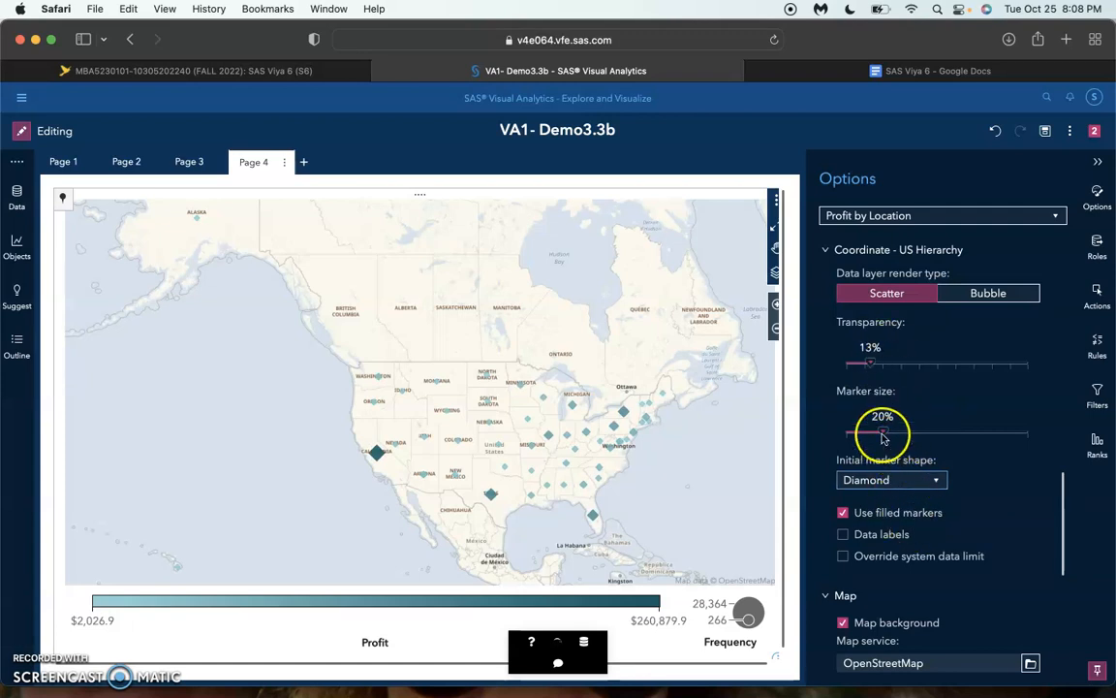
left_click_drag(882, 436, 902, 436)
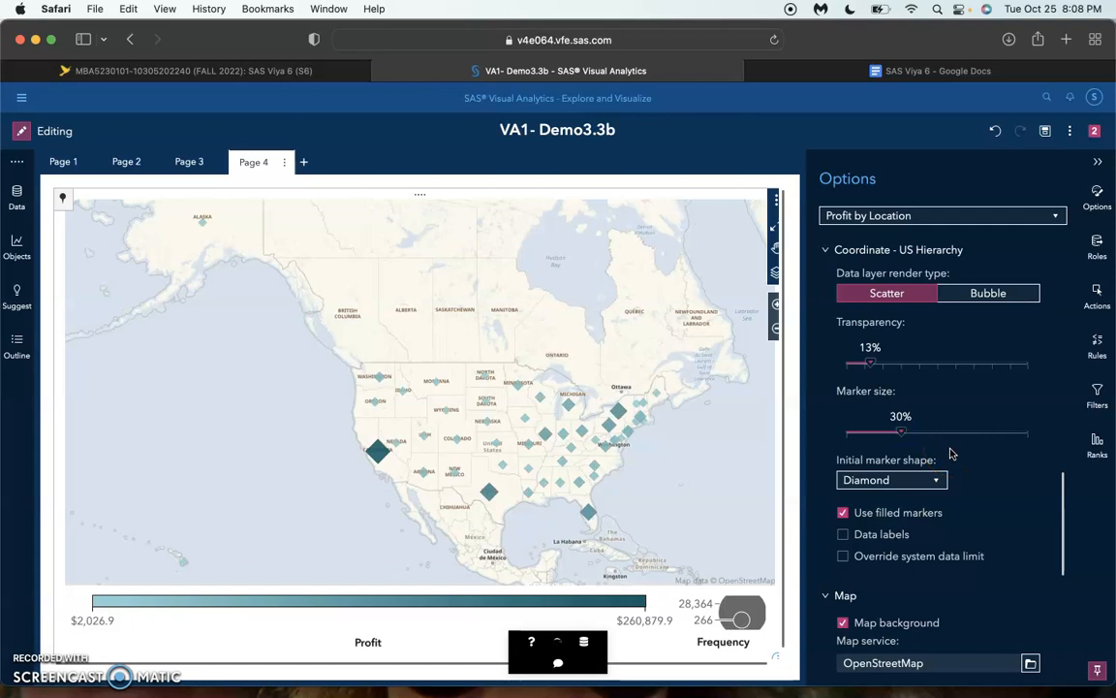
Place the map's legend at the middle of the right side
scroll(951, 453, "down", 8)
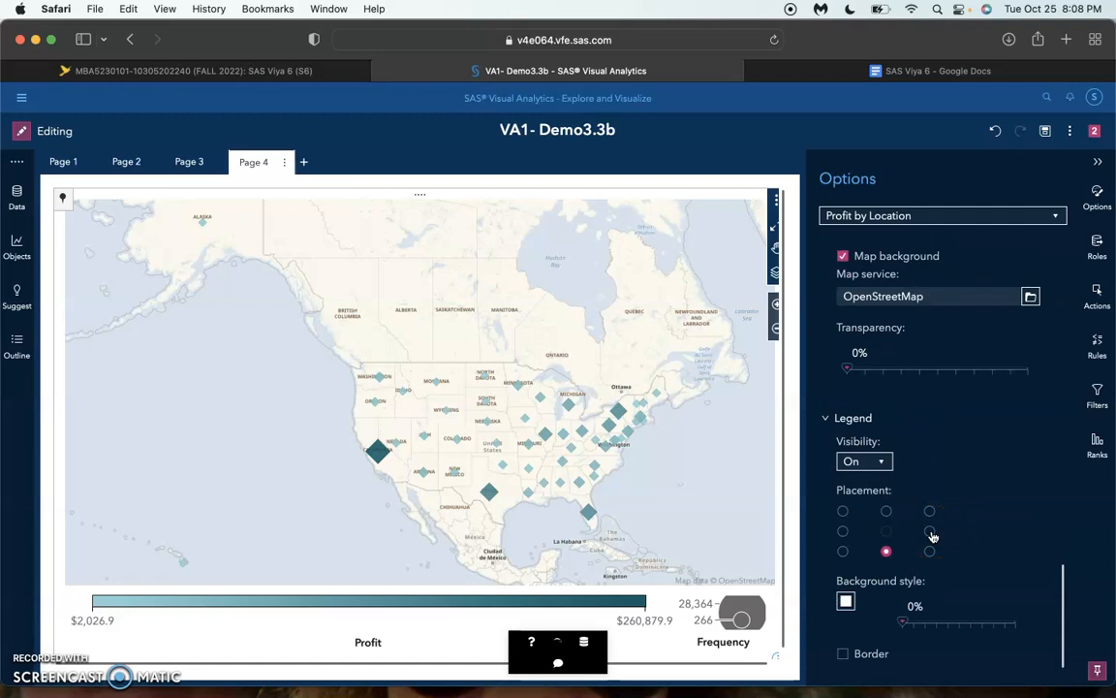
left_click(931, 532)
left_click(943, 565)
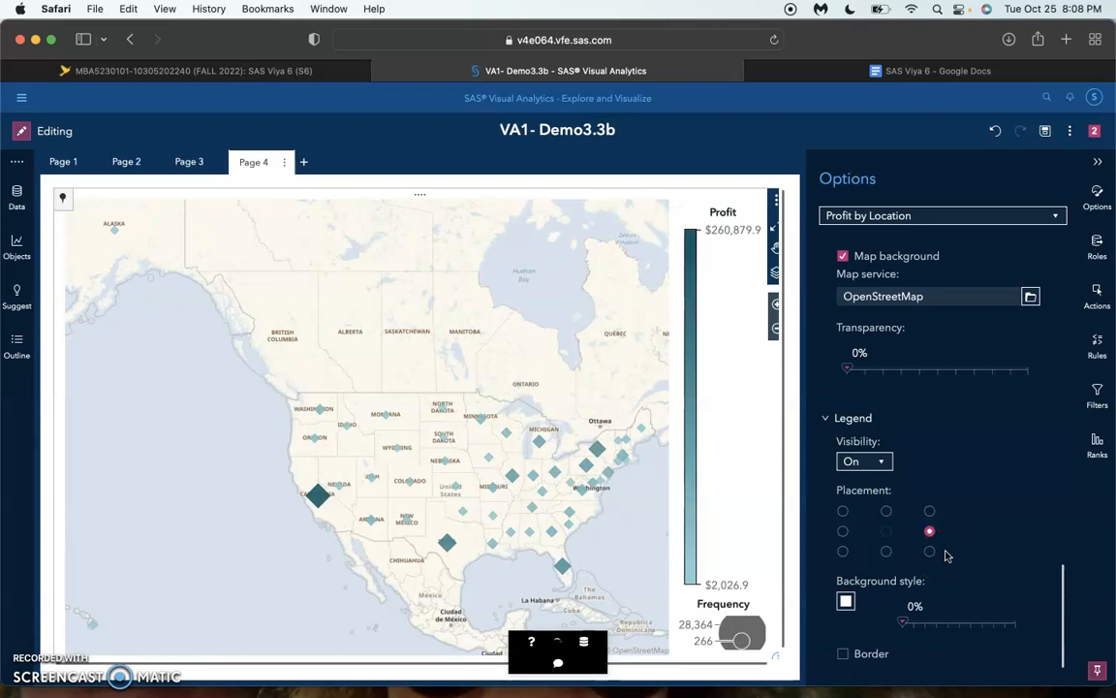
Bring up the available actions for the Profit by Location map
right_click(557, 377)
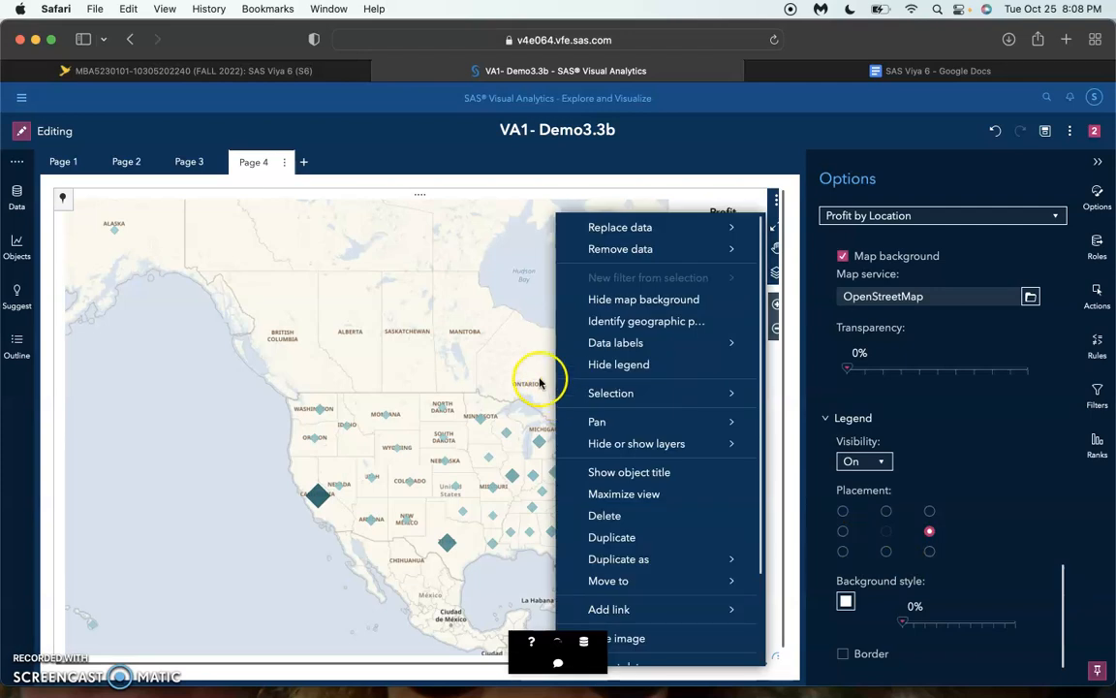